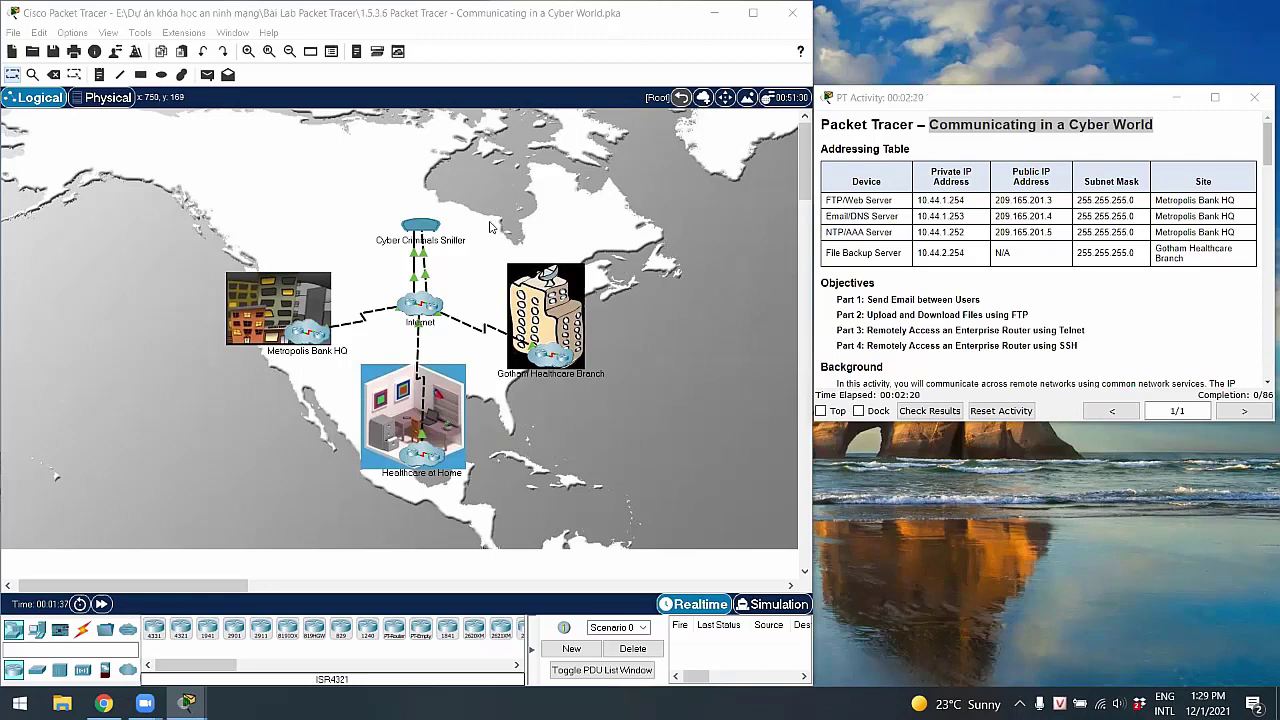
Bring the activity instructions to the front and scroll through them
{"action": "left_click", "coordinate": [898, 299]}
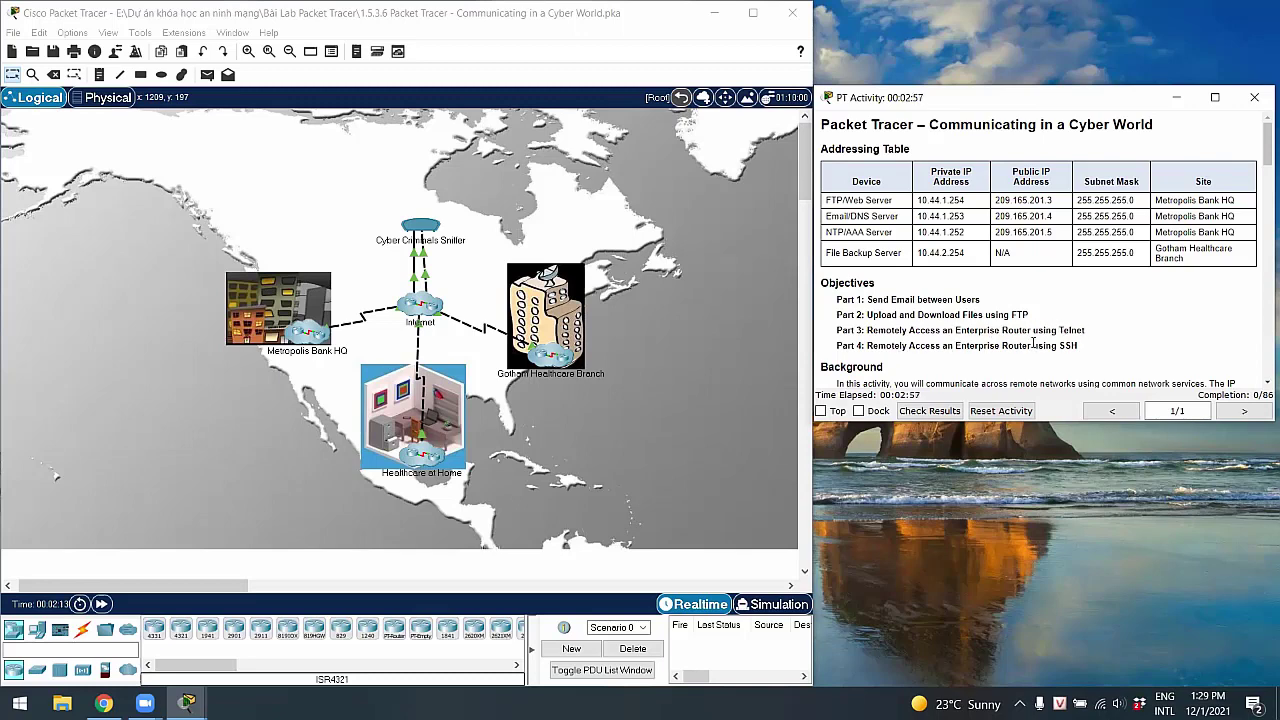
{"action": "scroll", "coordinate": [1033, 343], "scroll_direction": "down", "scroll_amount": 3}
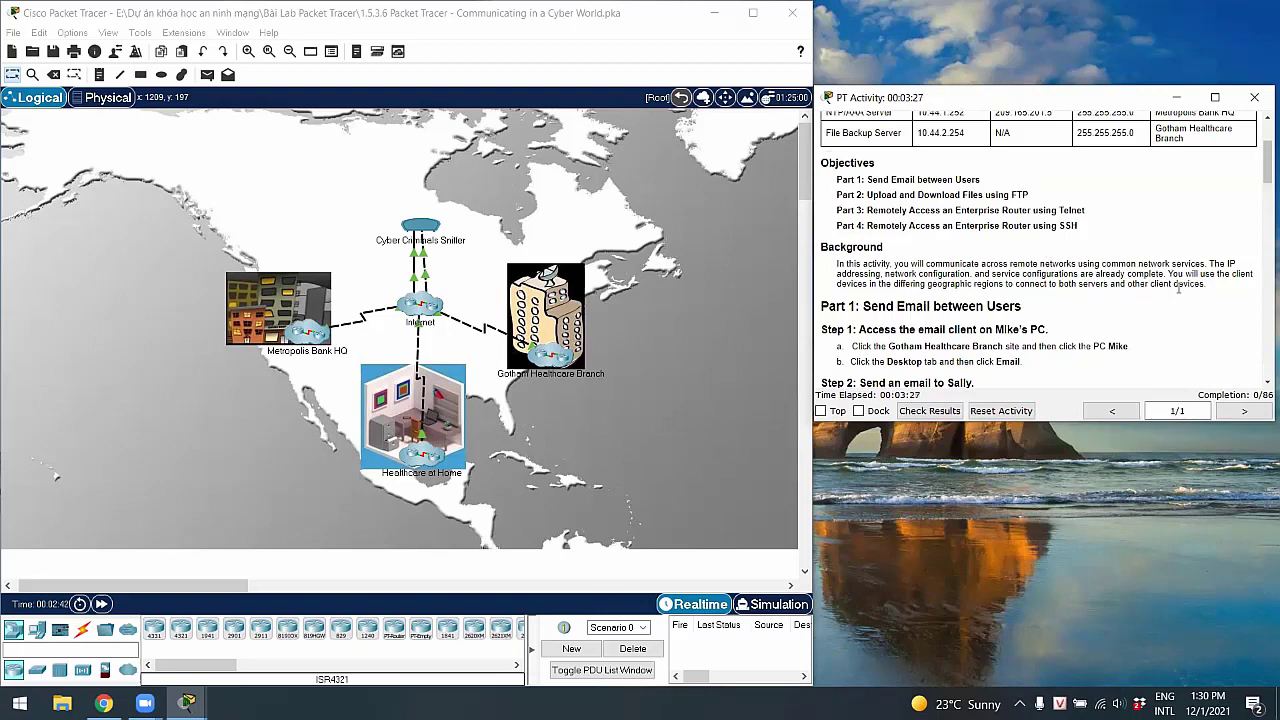
{"action": "scroll", "coordinate": [1014, 295], "scroll_direction": "down", "scroll_amount": 2}
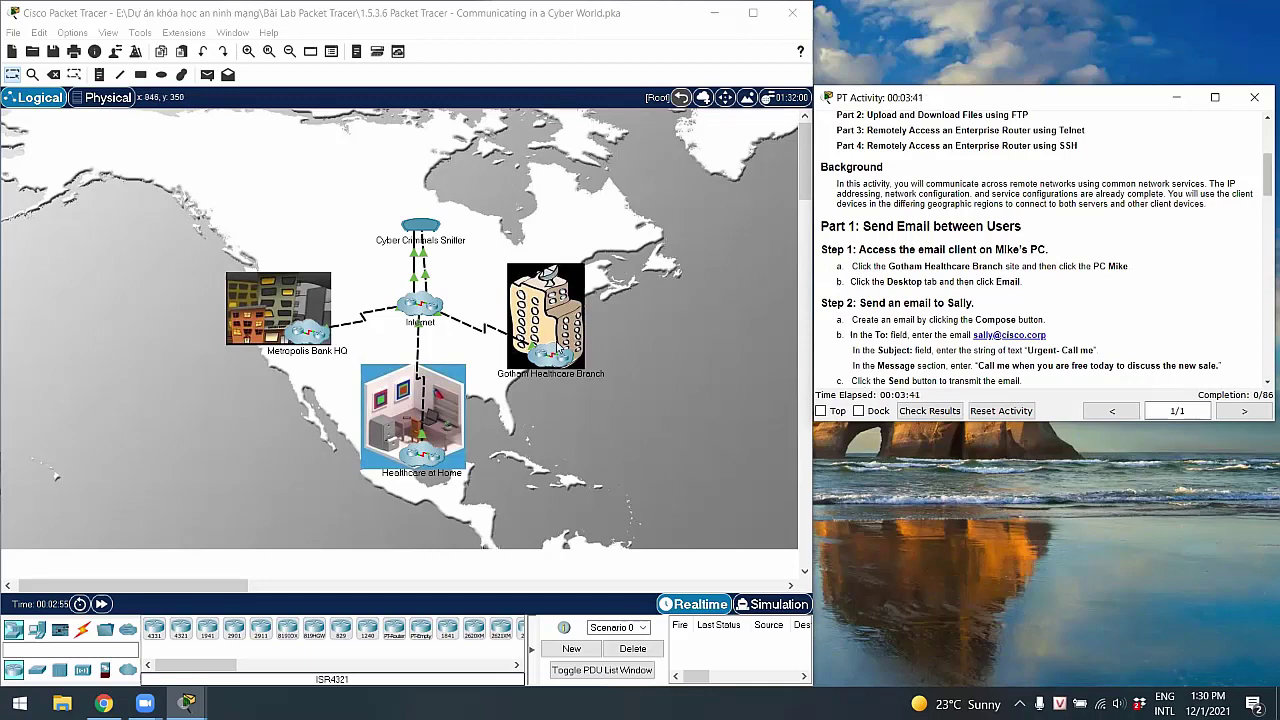
Open the Gotham Healthcare Branch office PC and launch its Email client from the Desktop
{"action": "left_click", "coordinate": [553, 357]}
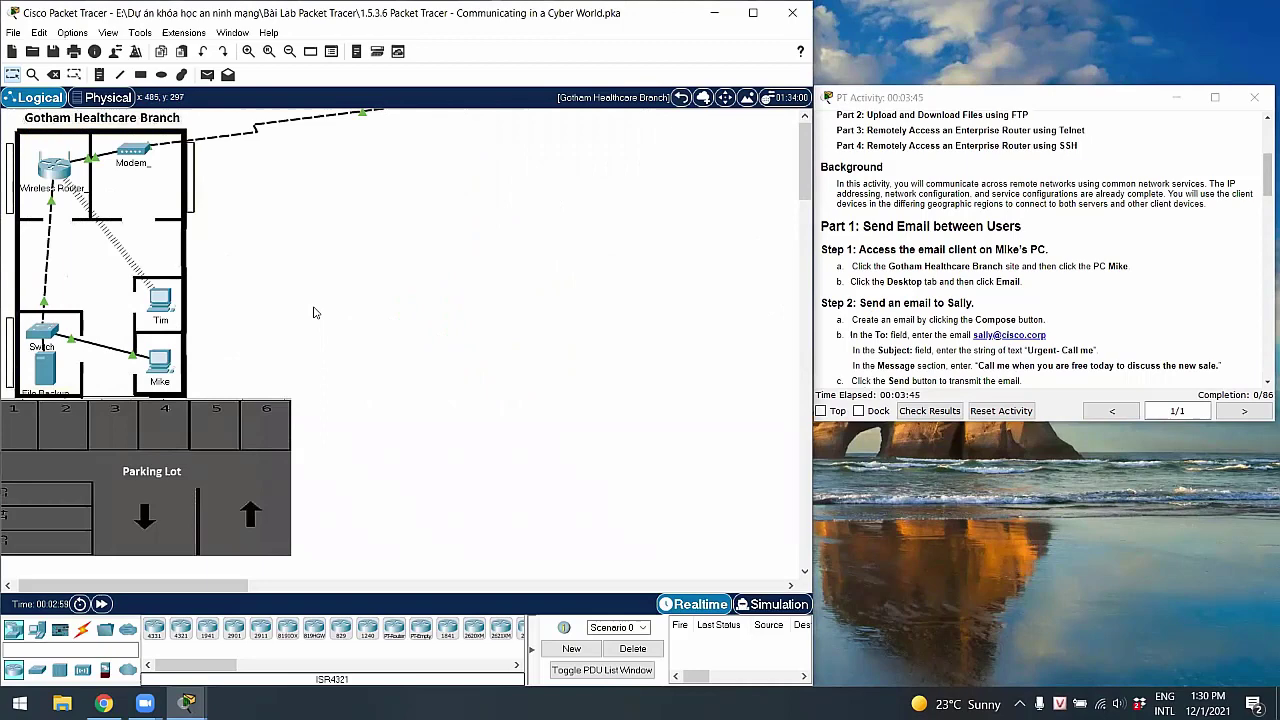
{"action": "left_click", "coordinate": [157, 368]}
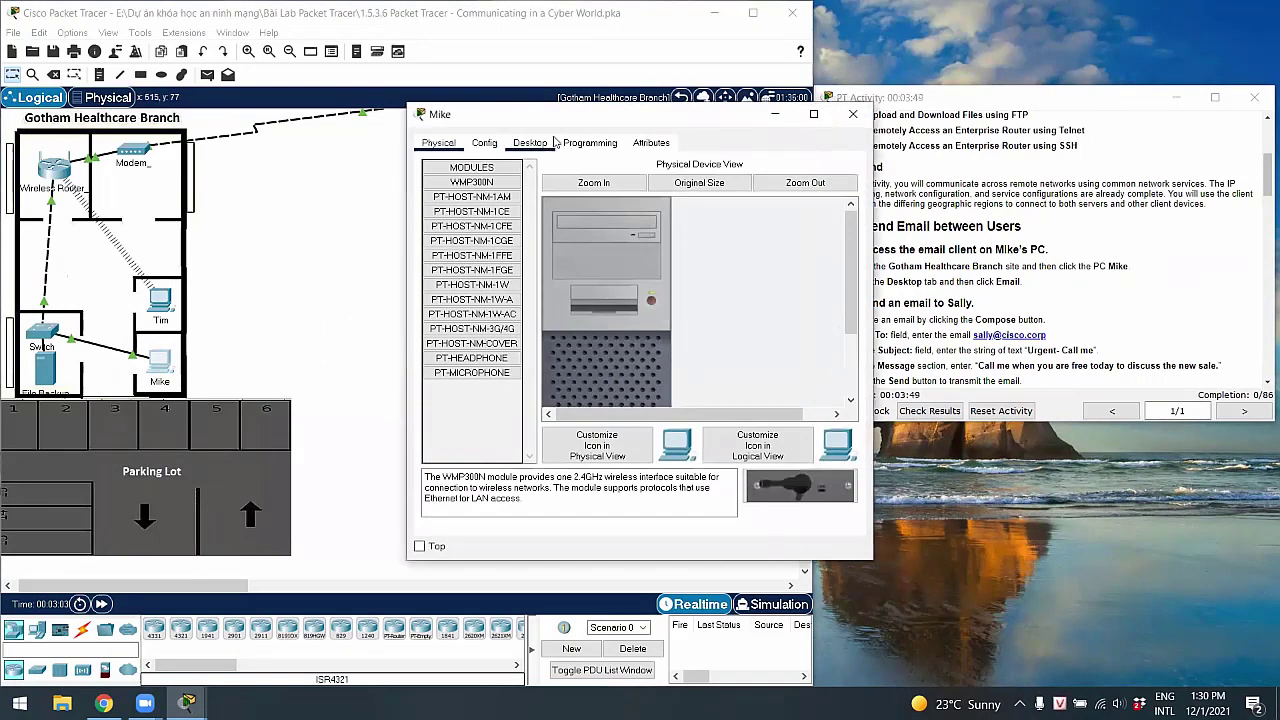
{"action": "left_click", "coordinate": [535, 143]}
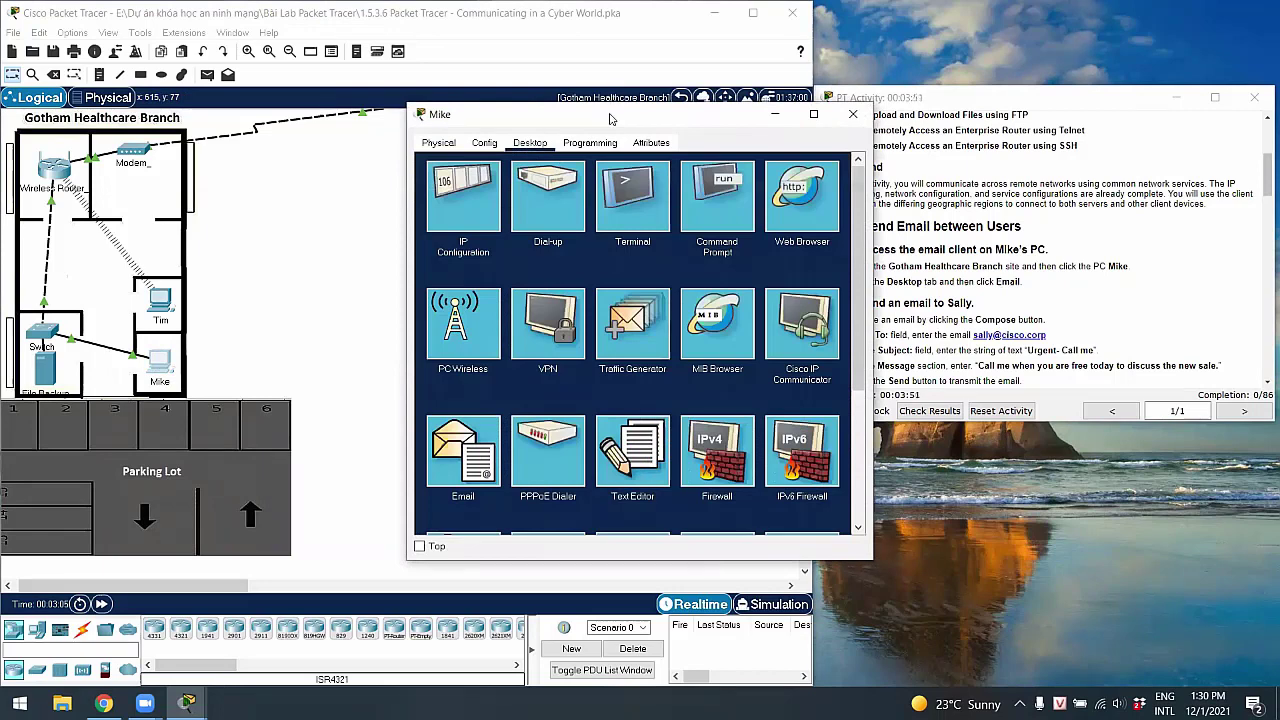
{"action": "left_click_drag", "start_coordinate": [608, 118], "coordinate": [544, 104]}
{"action": "scroll", "coordinate": [517, 219], "scroll_direction": "down", "scroll_amount": 2}
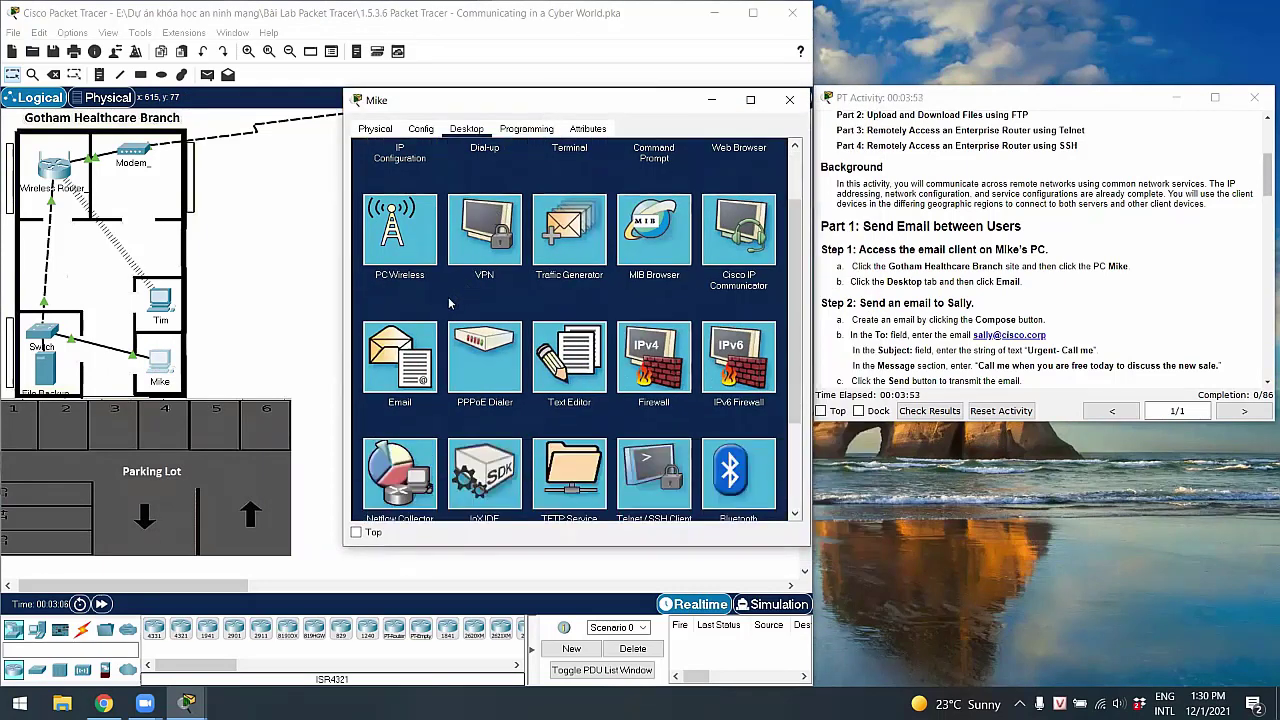
{"action": "left_click", "coordinate": [405, 352]}
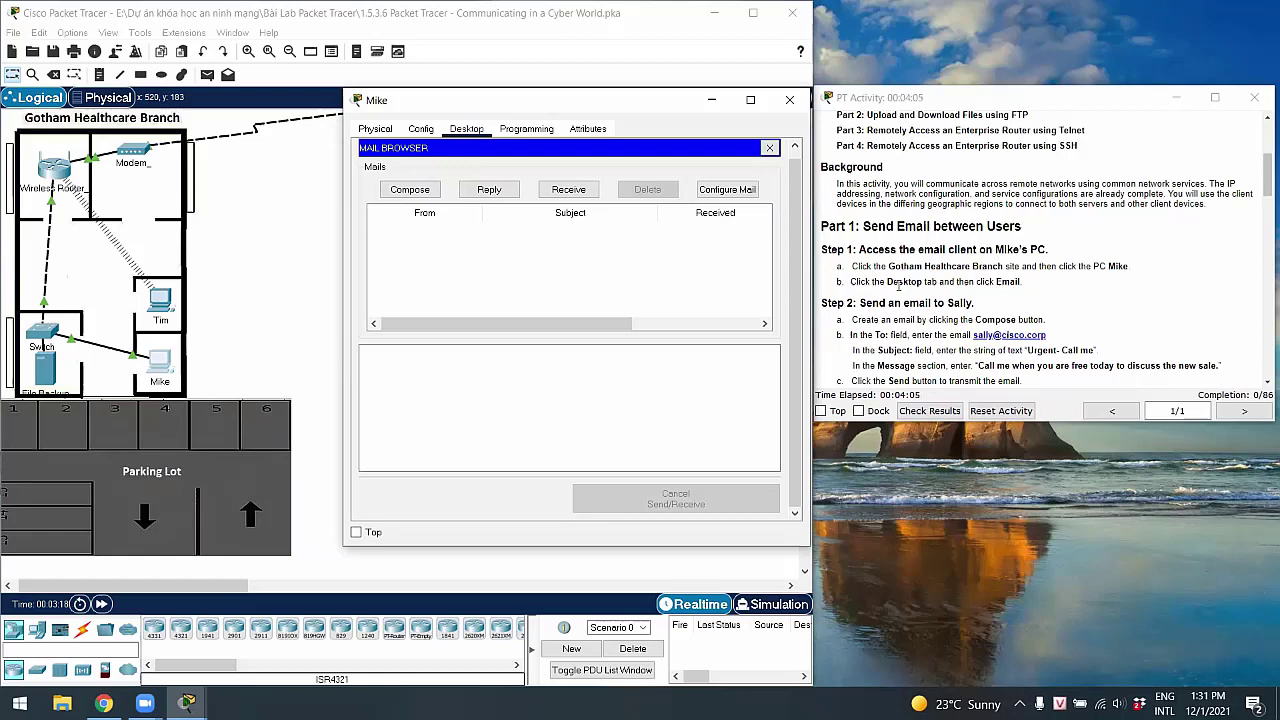
{"action": "scroll", "coordinate": [960, 279], "scroll_direction": "down", "scroll_amount": 1}
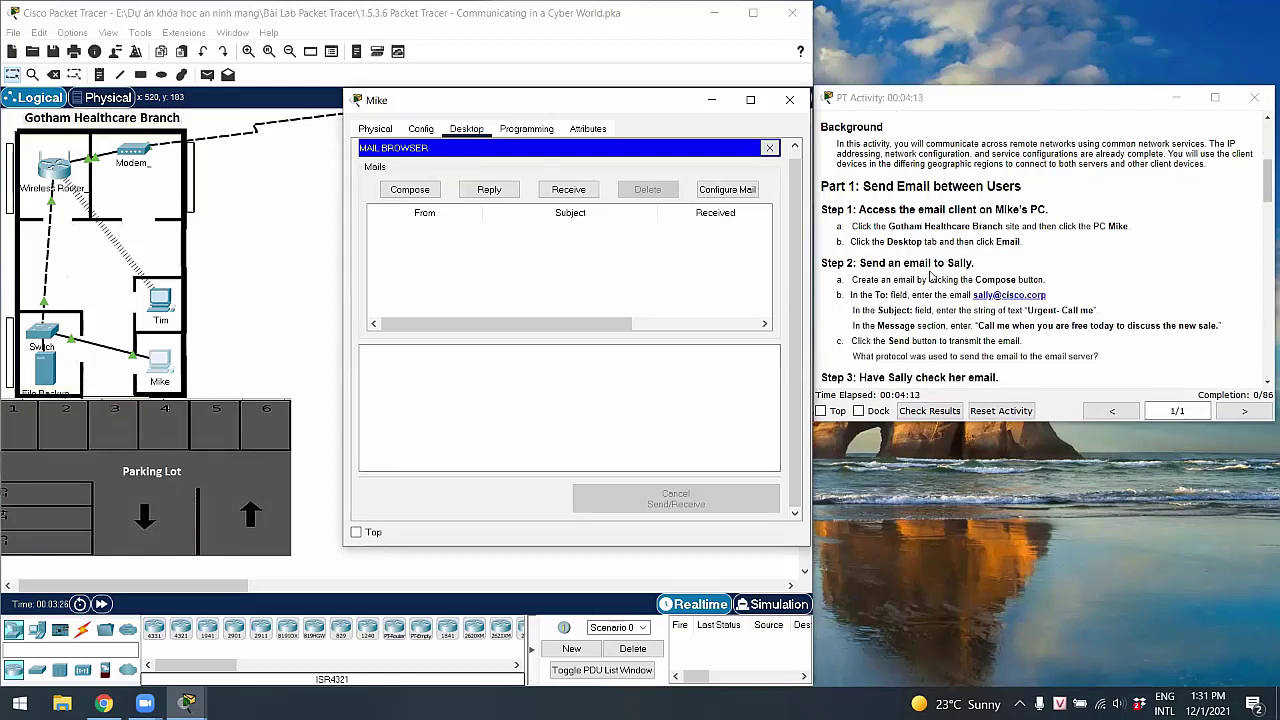
Send an email to the recipient's address with subject 'Urgent- Call me' asking for a call about the new sale
{"action": "left_click", "coordinate": [410, 189]}
{"action": "left_click", "coordinate": [504, 167]}
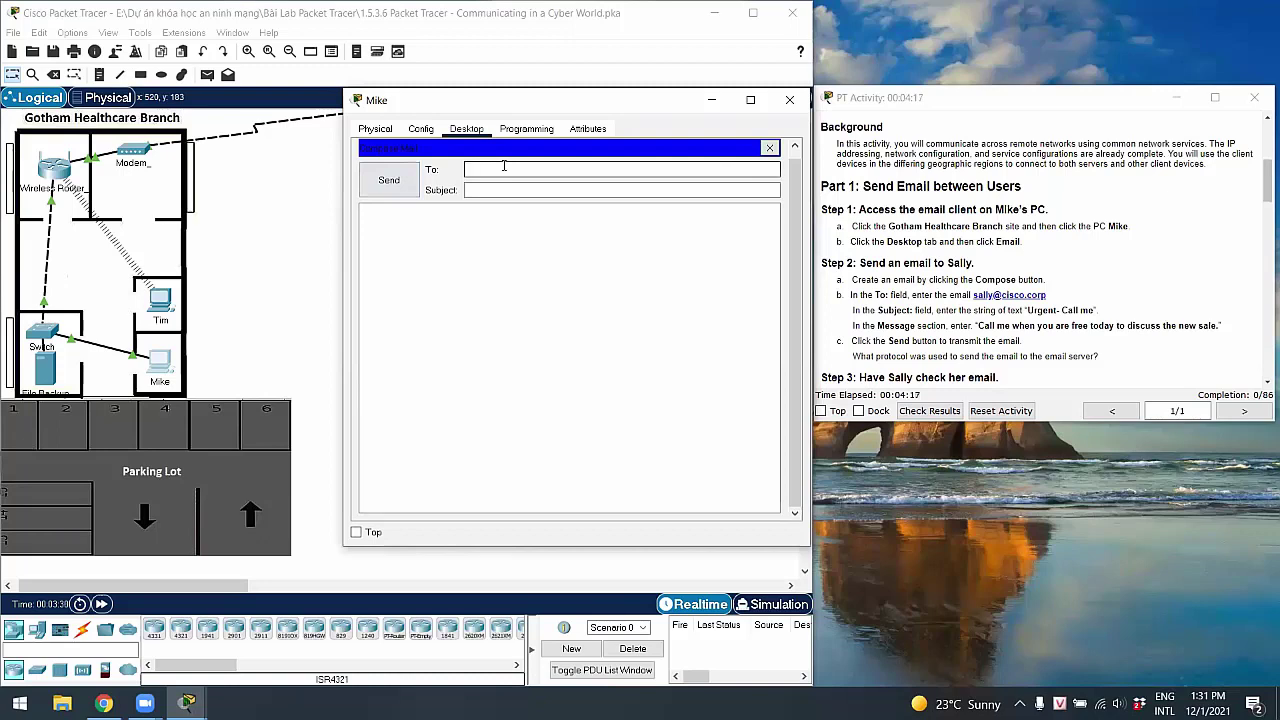
{"action": "type", "text": "sallycisco"}
{"action": "key", "text": "super+space"}
{"action": "key", "text": "BackSpace"}
{"action": "key", "text": "BackSpace"}
{"action": "key", "text": "BackSpace"}
{"action": "key", "text": "BackSpace"}
{"action": "key", "text": "BackSpace"}
{"action": "key", "text": "BackSpace"}
{"action": "key", "text": "BackSpace"}
{"action": "key", "text": "BackSpace"}
{"action": "type", "text": "lly@cisco.corp"}
{"action": "key", "text": "Tab"}
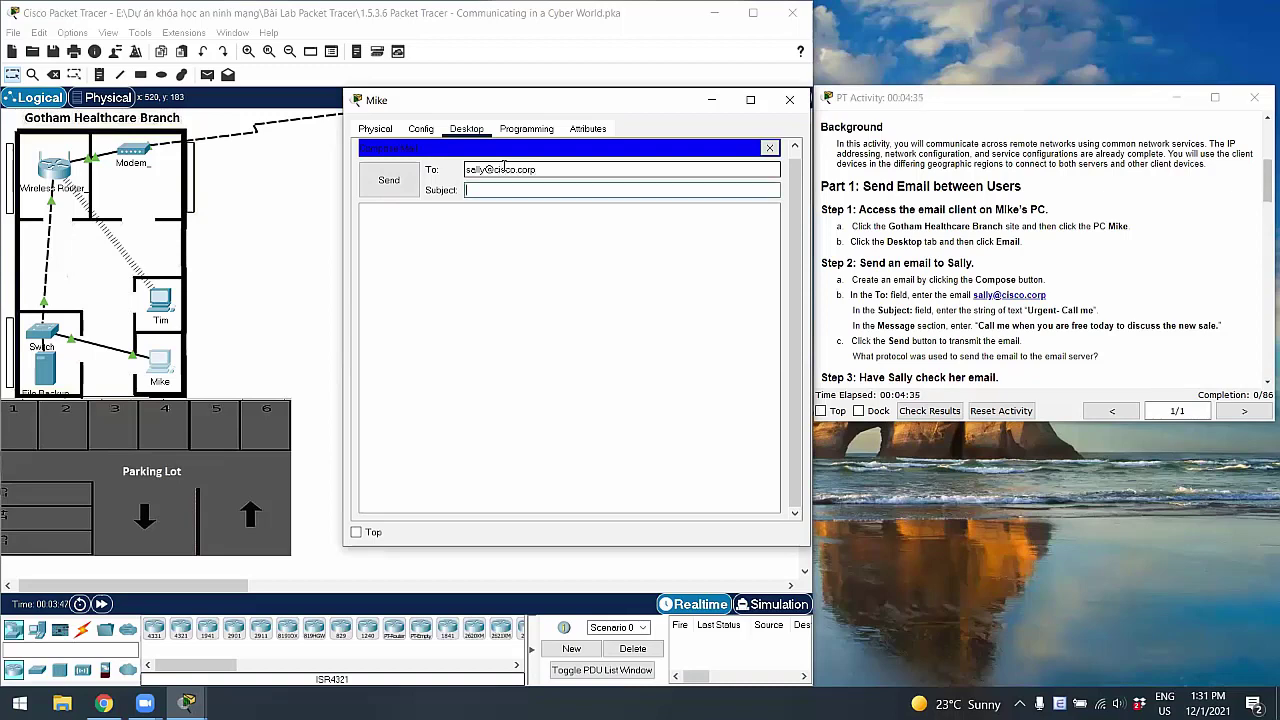
{"action": "type", "text": "Ur"}
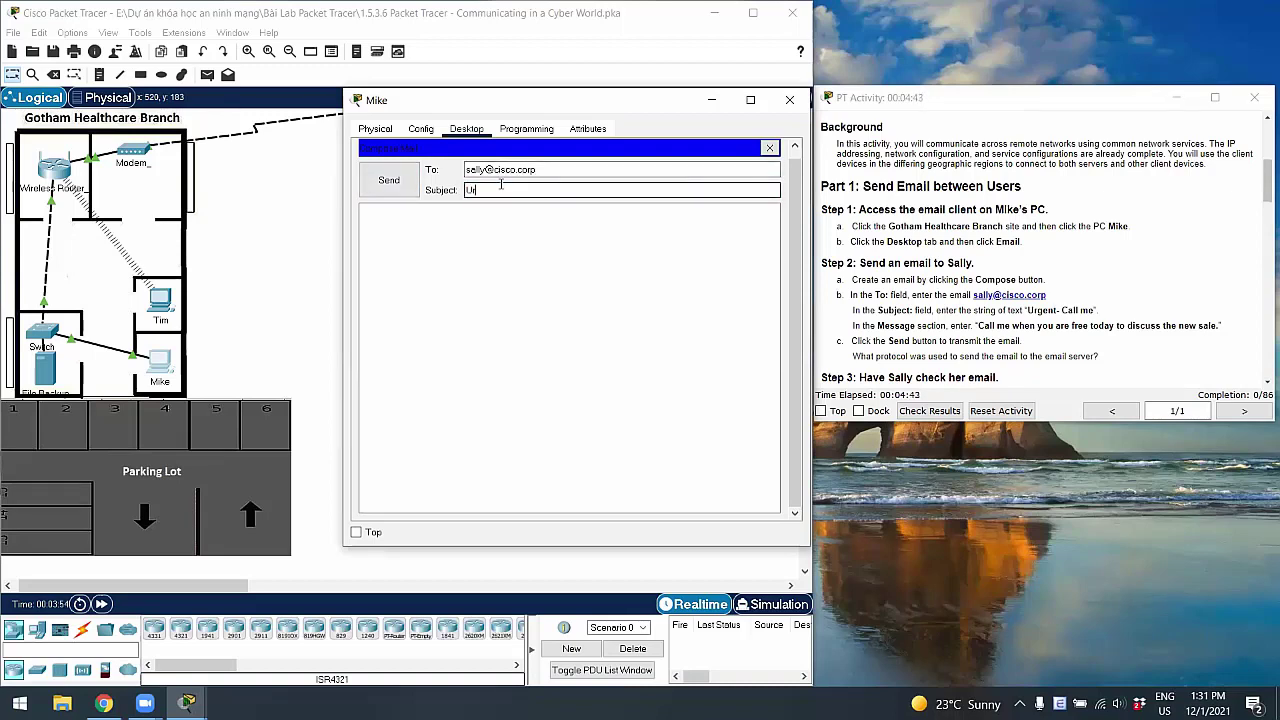
{"action": "type", "text": "gent- Call me"}
{"action": "key", "text": "Tab"}
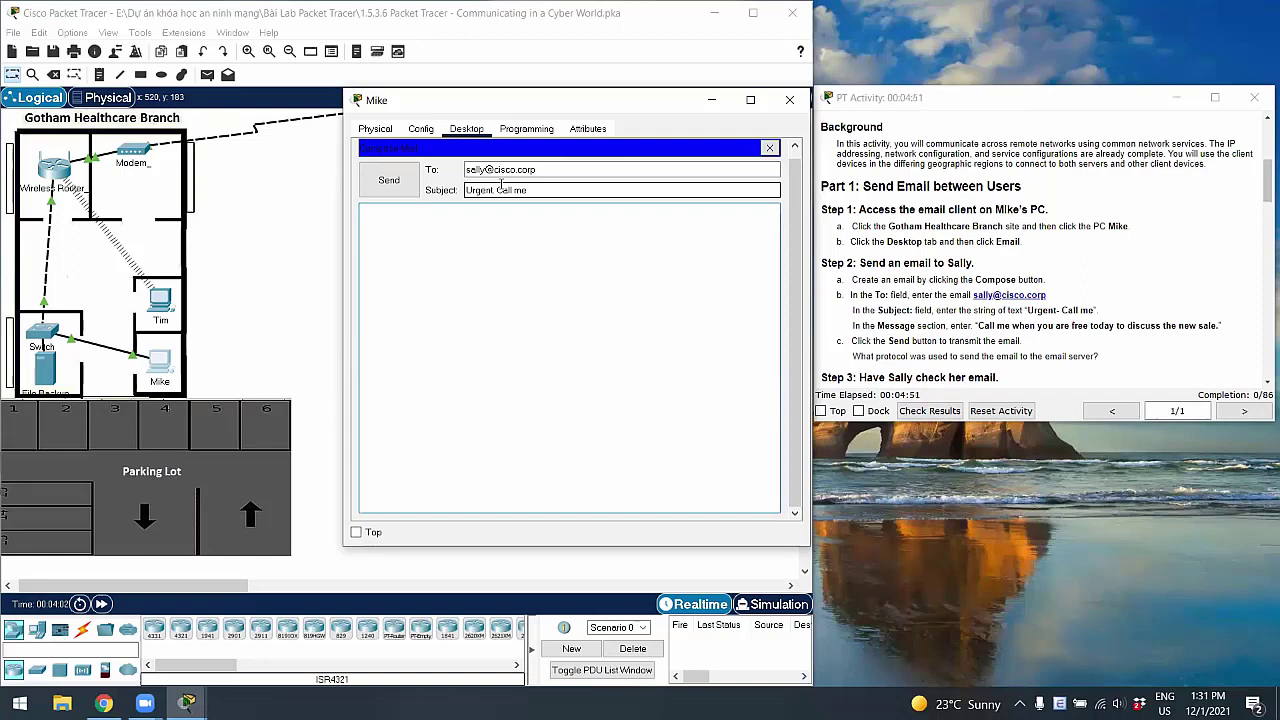
{"action": "type", "text": "Call me when you are free today to discuss the new sale"}
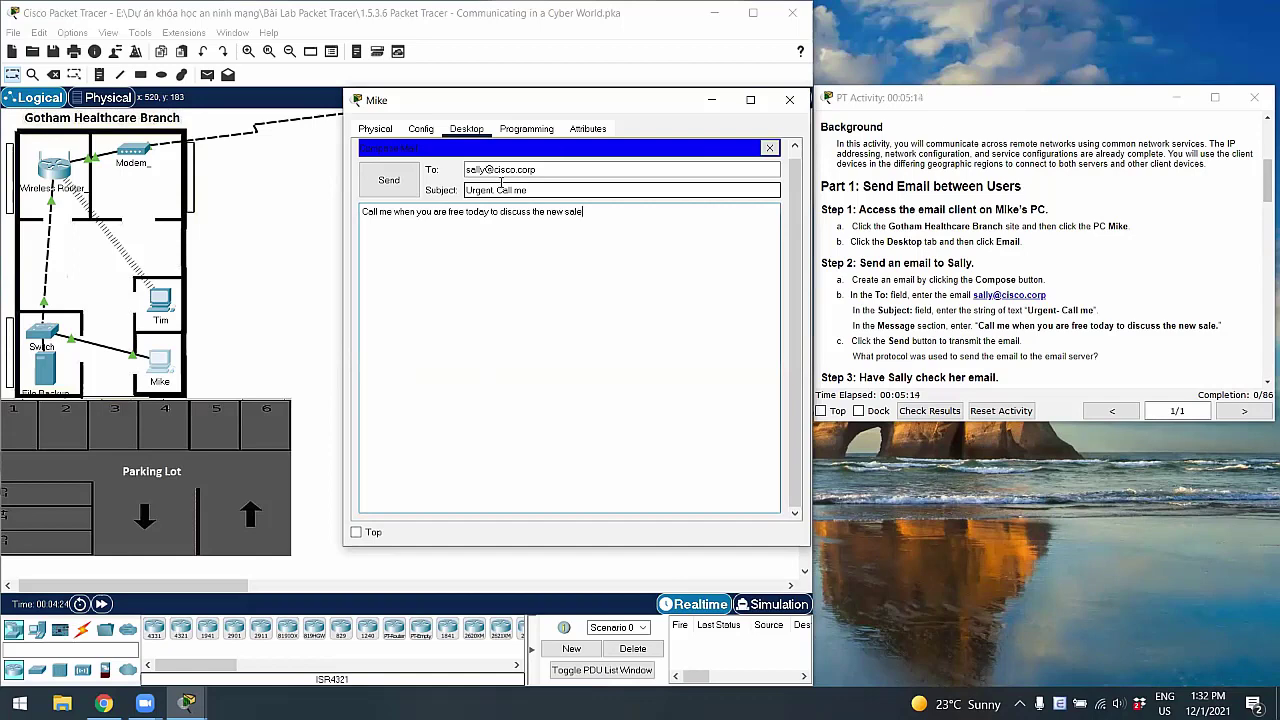
{"action": "left_click", "coordinate": [412, 180]}
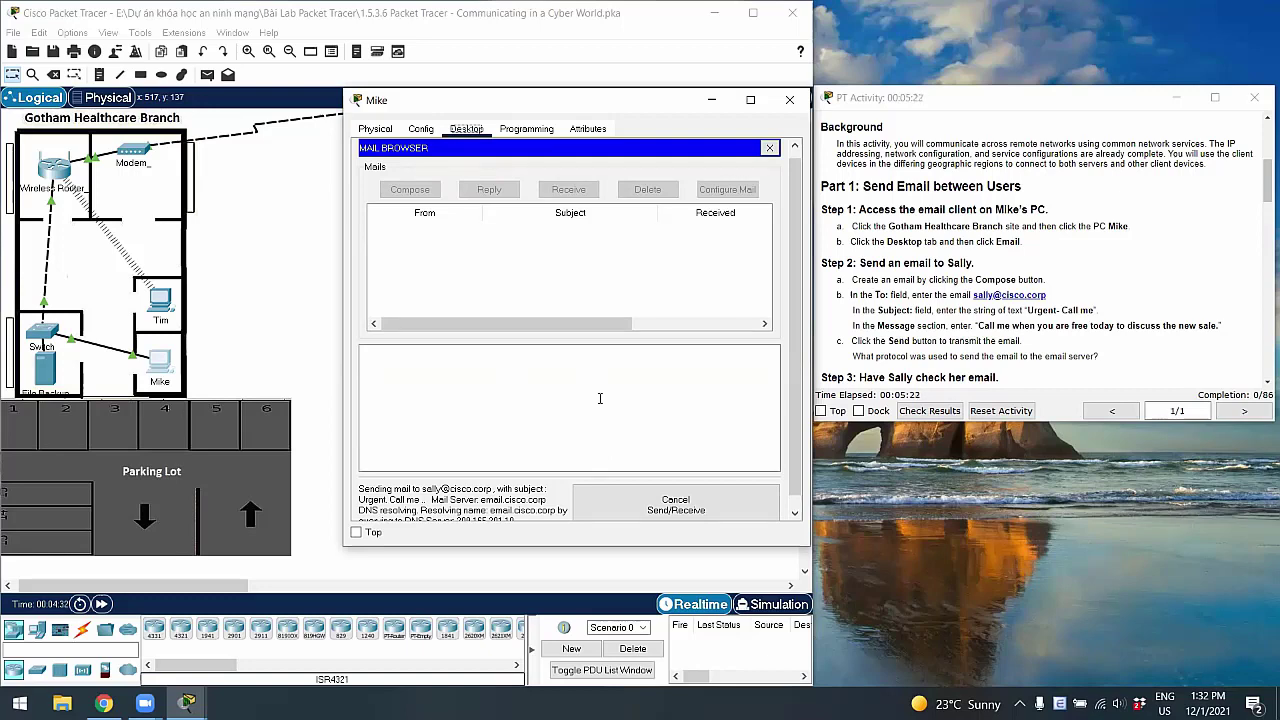
Enter SMTP in the activity instructions' answer field, then undo the entry
{"action": "scroll", "coordinate": [519, 516], "scroll_direction": "down", "scroll_amount": 1}
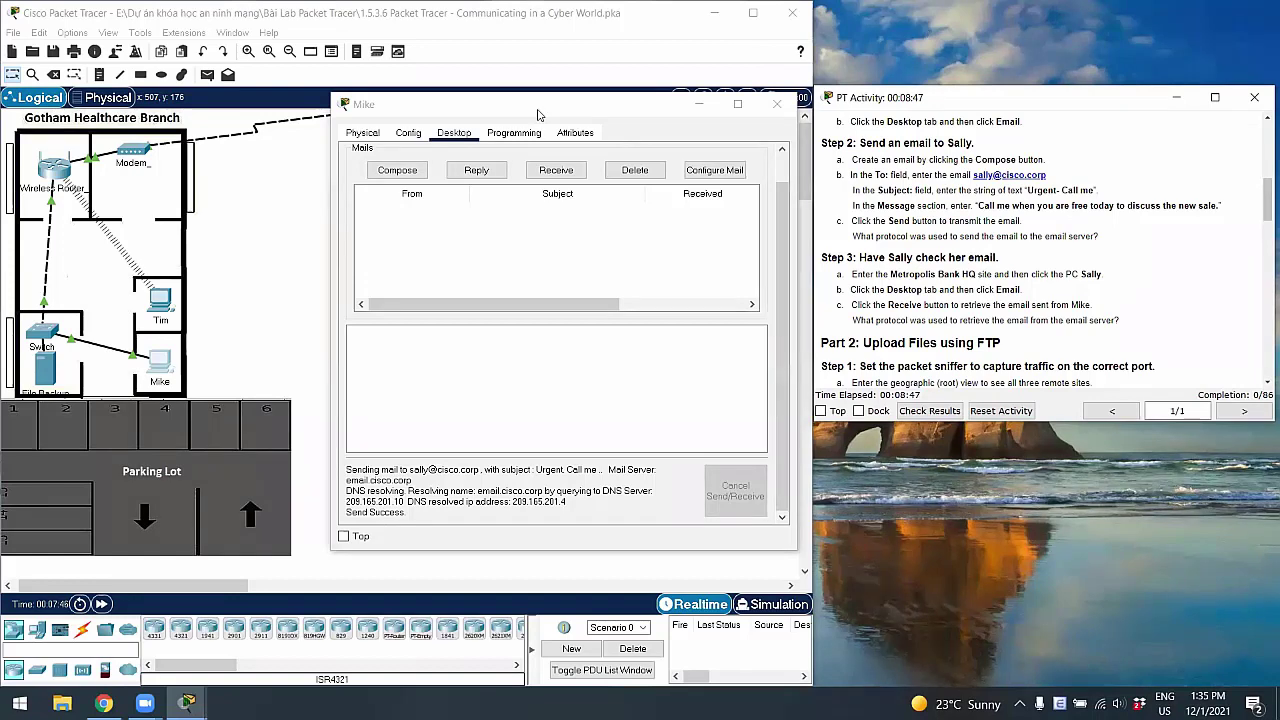
{"action": "left_click", "coordinate": [1140, 260]}
{"action": "type", "text": "SMTP"}
{"action": "left_click", "coordinate": [1200, 170]}
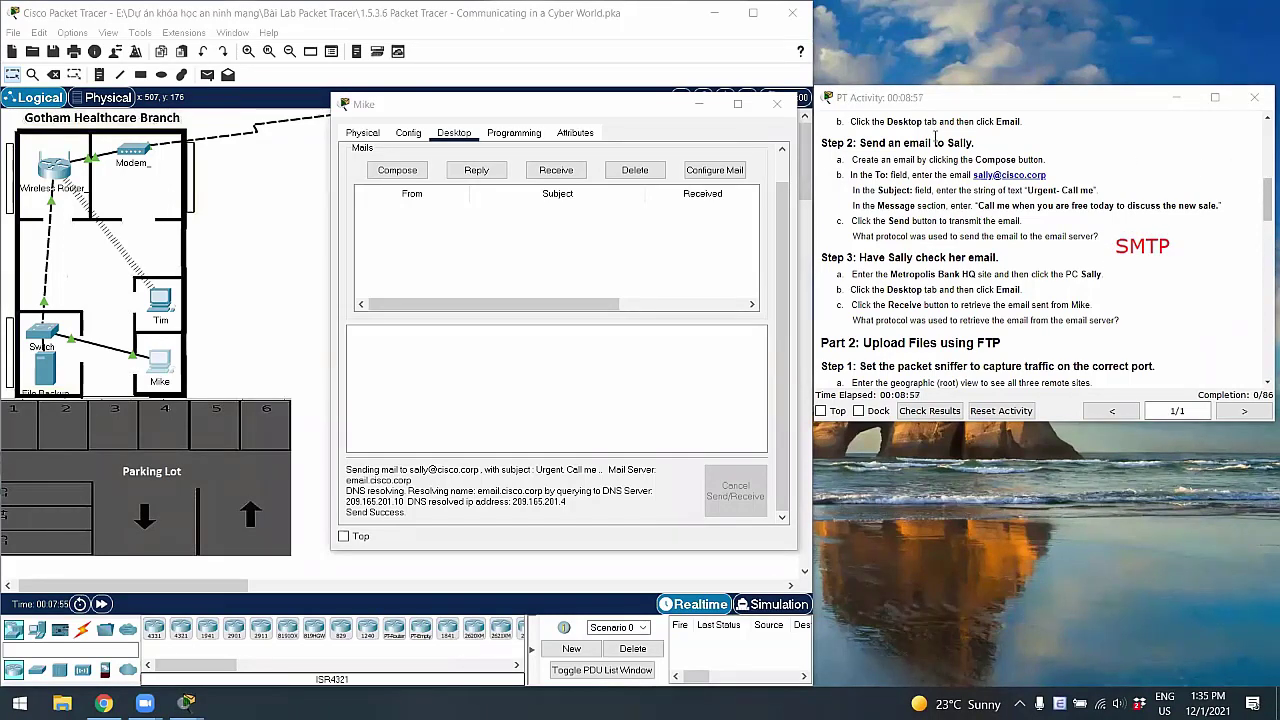
{"action": "key", "text": "ctrl+z"}
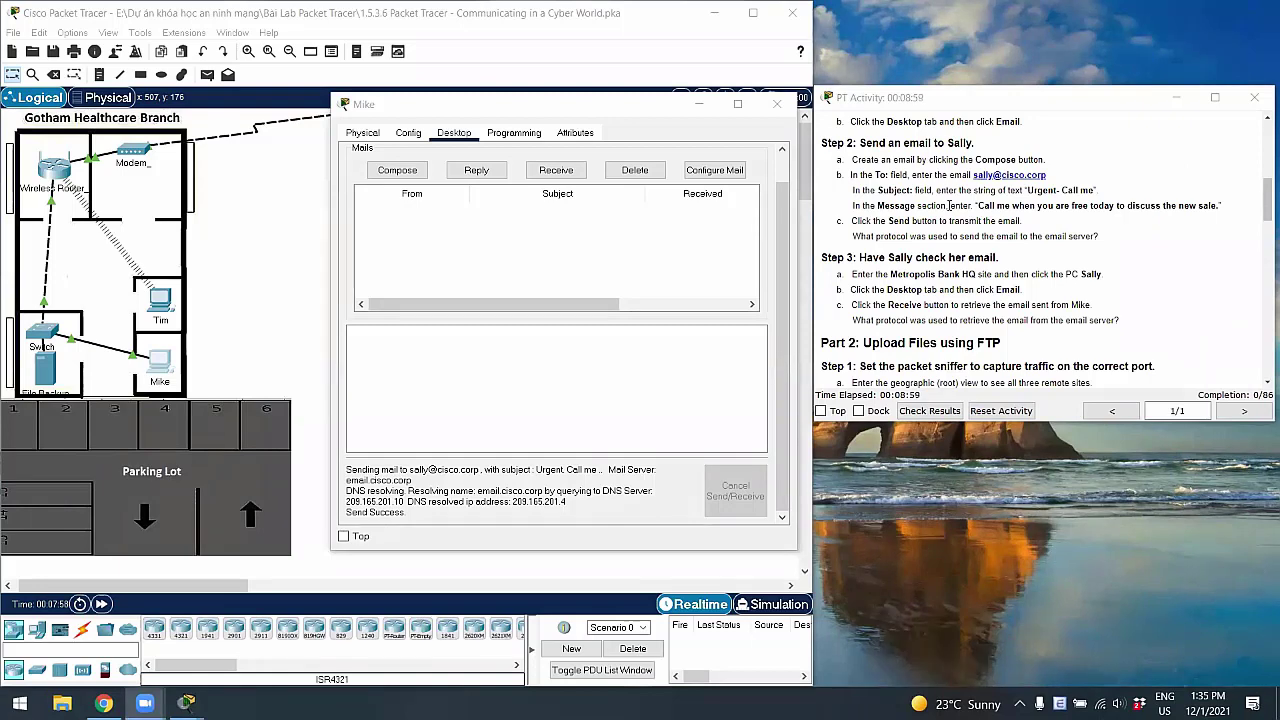
{"action": "scroll", "coordinate": [948, 205], "scroll_direction": "down", "scroll_amount": 1}
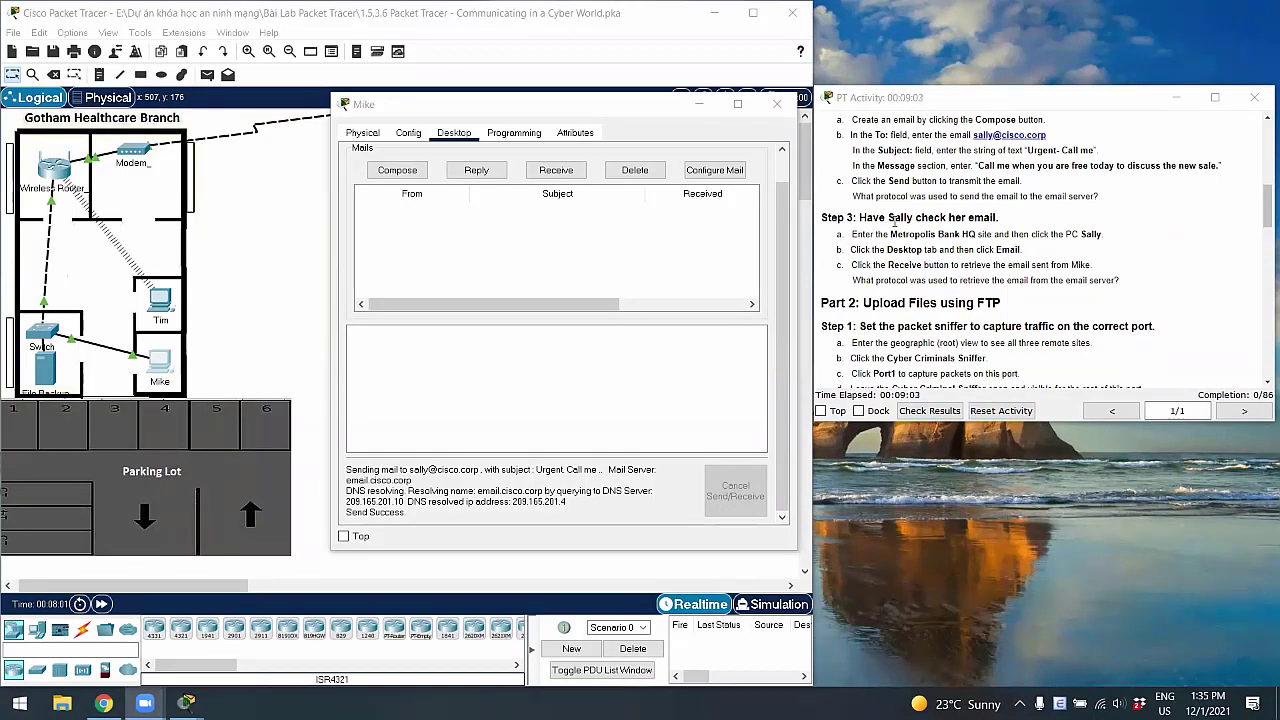
Close the branch PC and receive new mail on the Metropolis Bank HQ Office 1 PC
{"action": "left_click", "coordinate": [779, 105]}
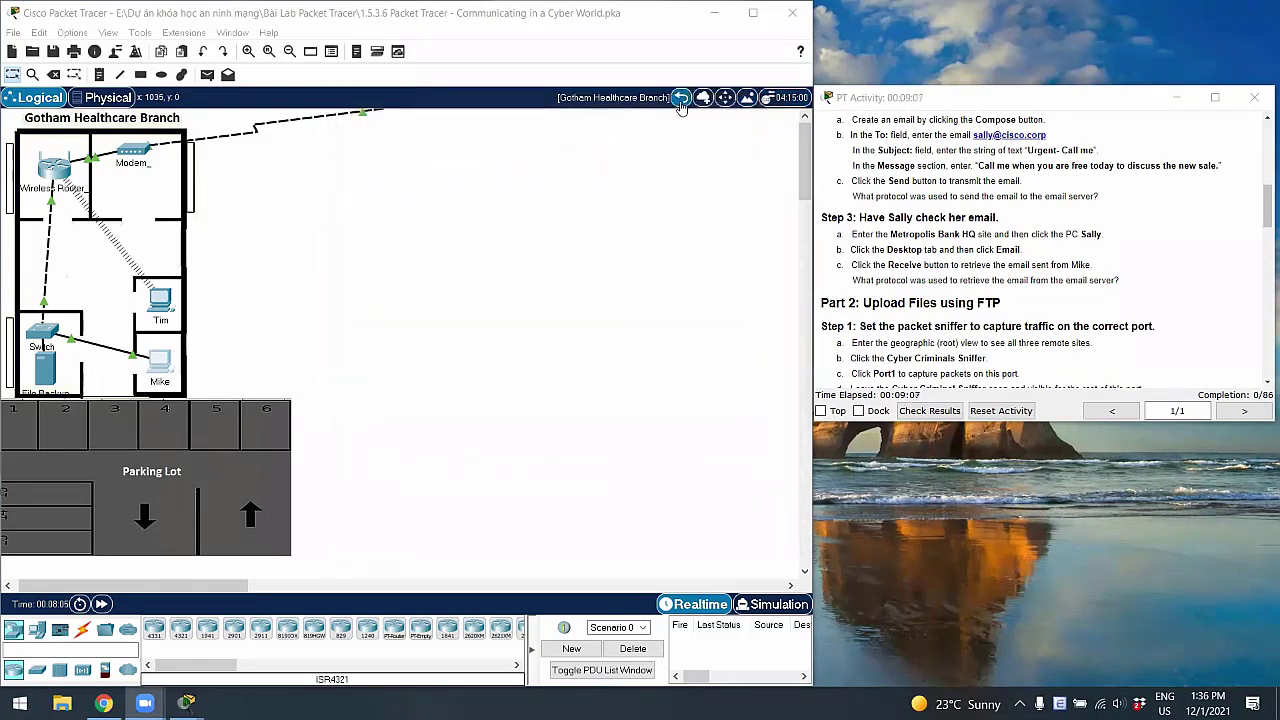
{"action": "left_click", "coordinate": [681, 98]}
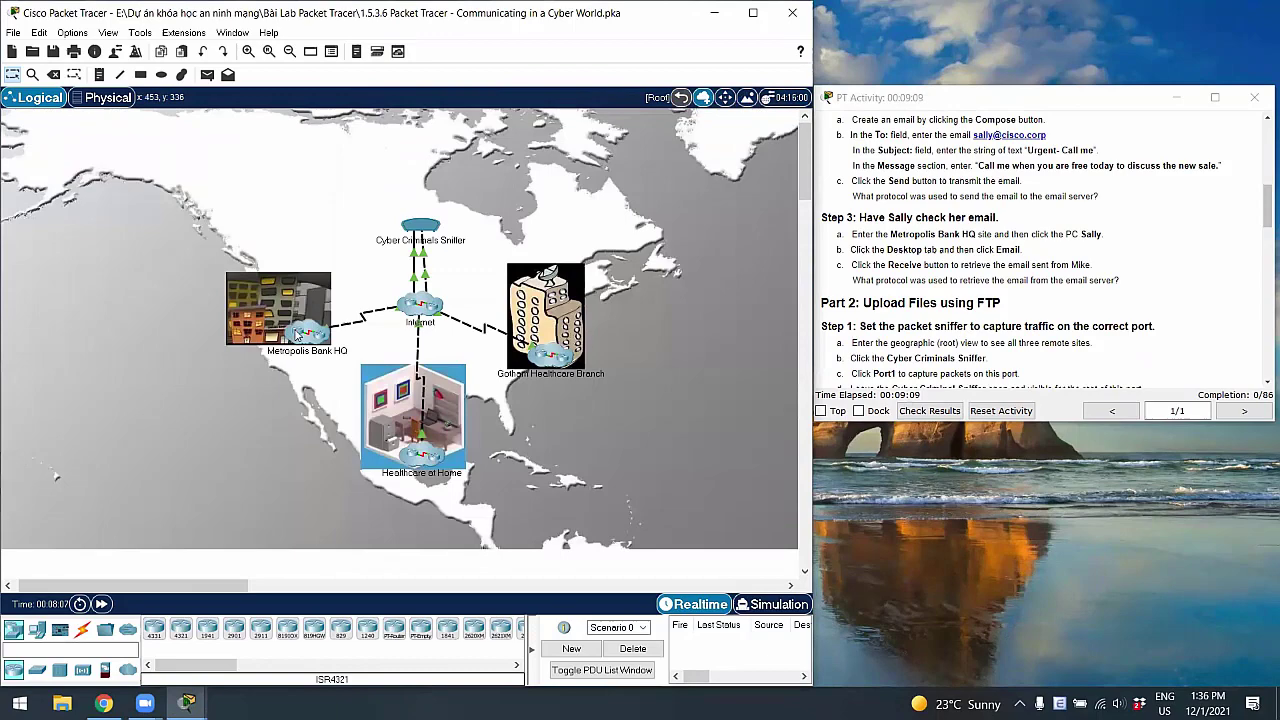
{"action": "left_click", "coordinate": [297, 335]}
{"action": "scroll", "coordinate": [322, 333], "scroll_direction": "down", "scroll_amount": 2}
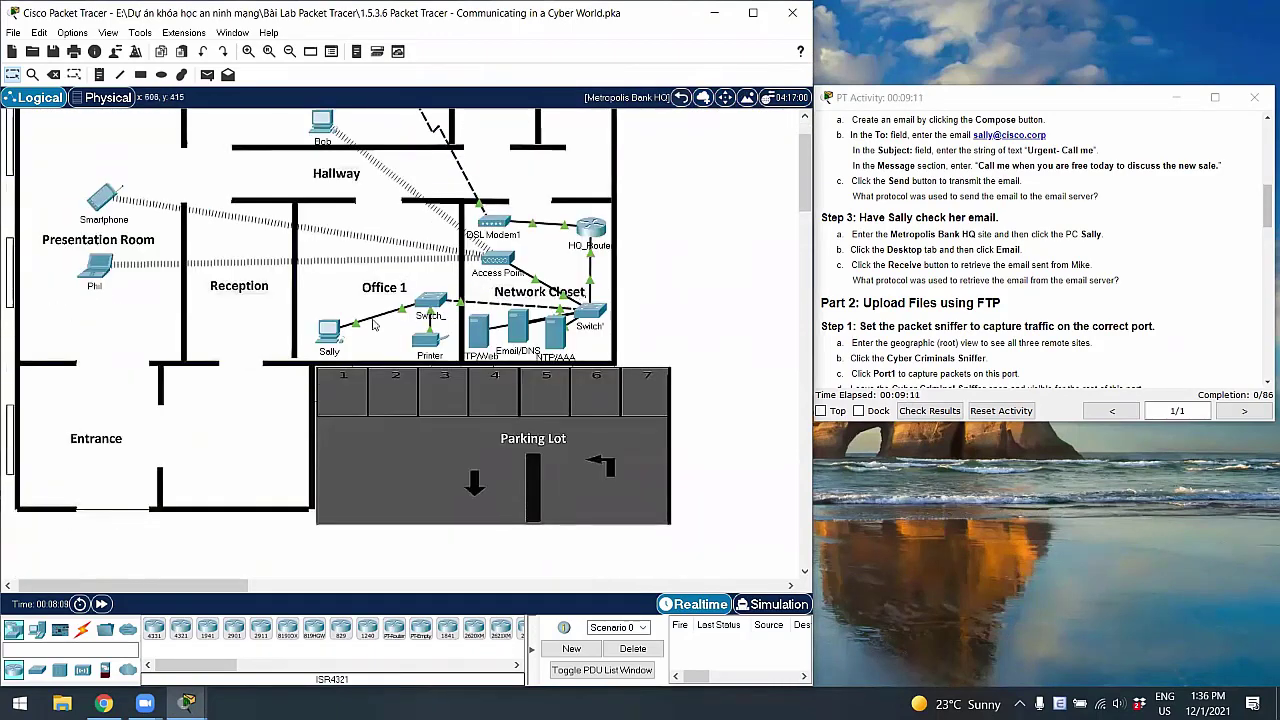
{"action": "left_click", "coordinate": [326, 333]}
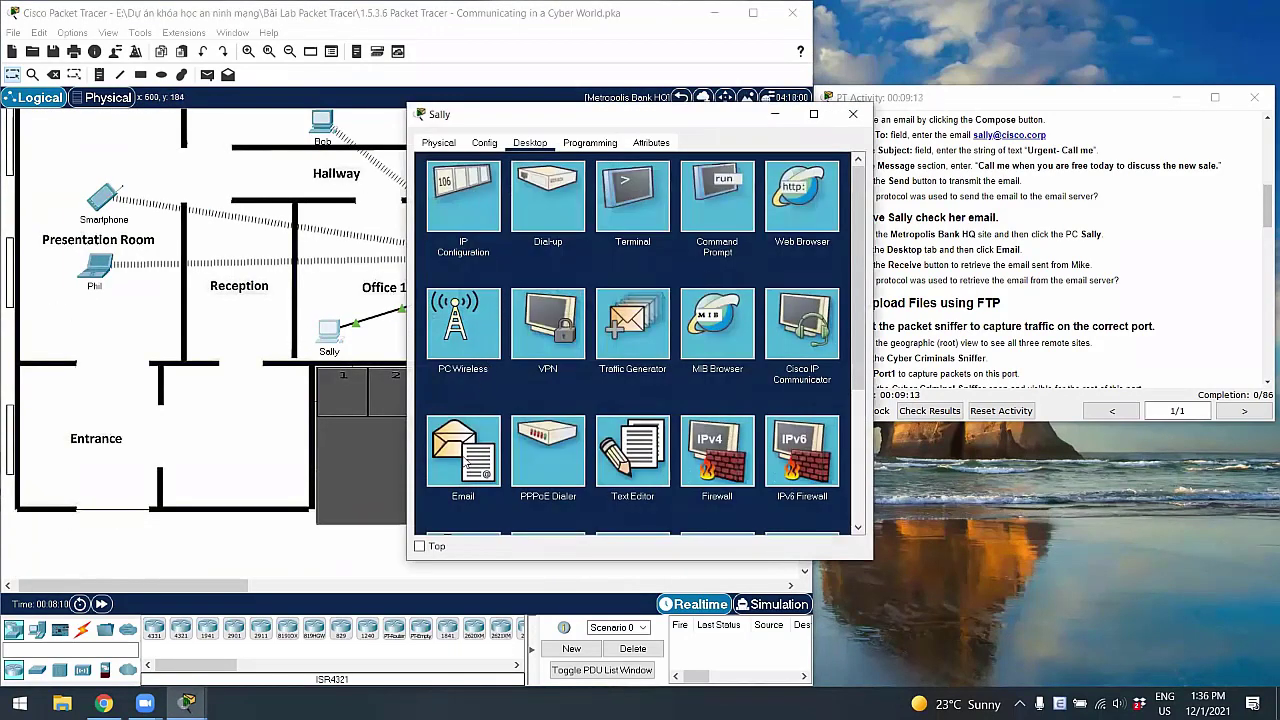
{"action": "left_click", "coordinate": [463, 458]}
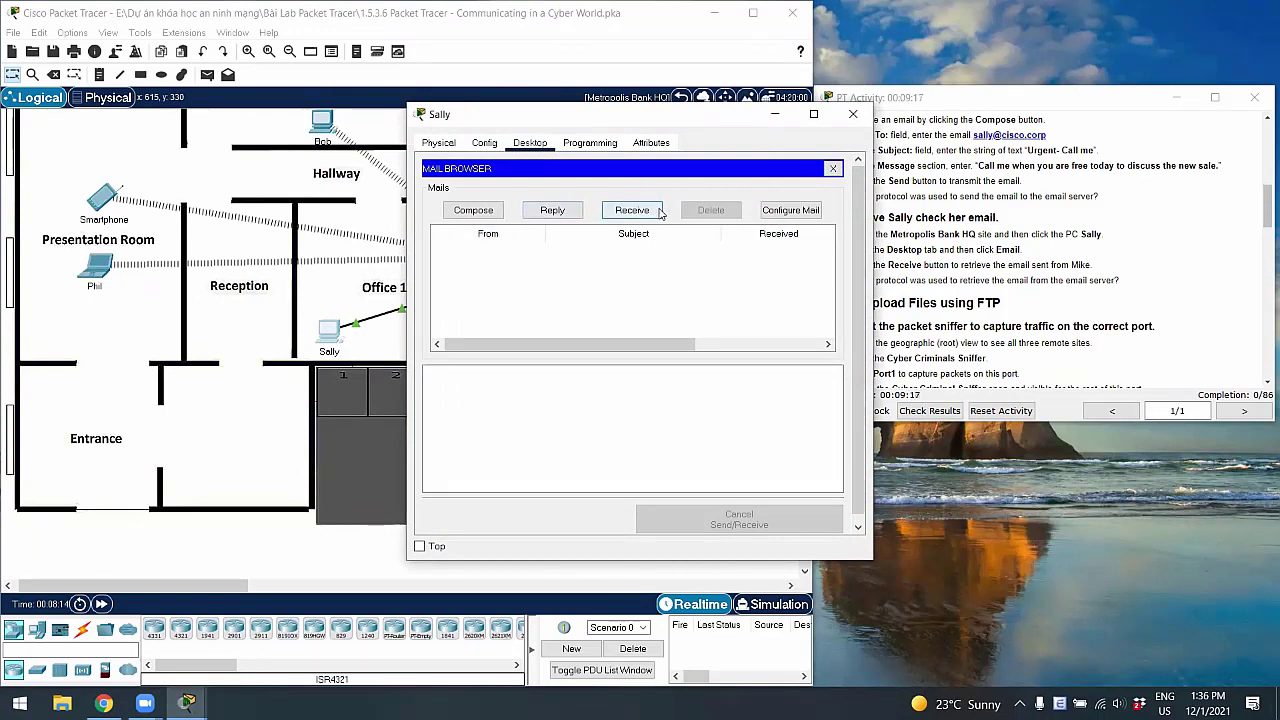
{"action": "left_click", "coordinate": [658, 211]}
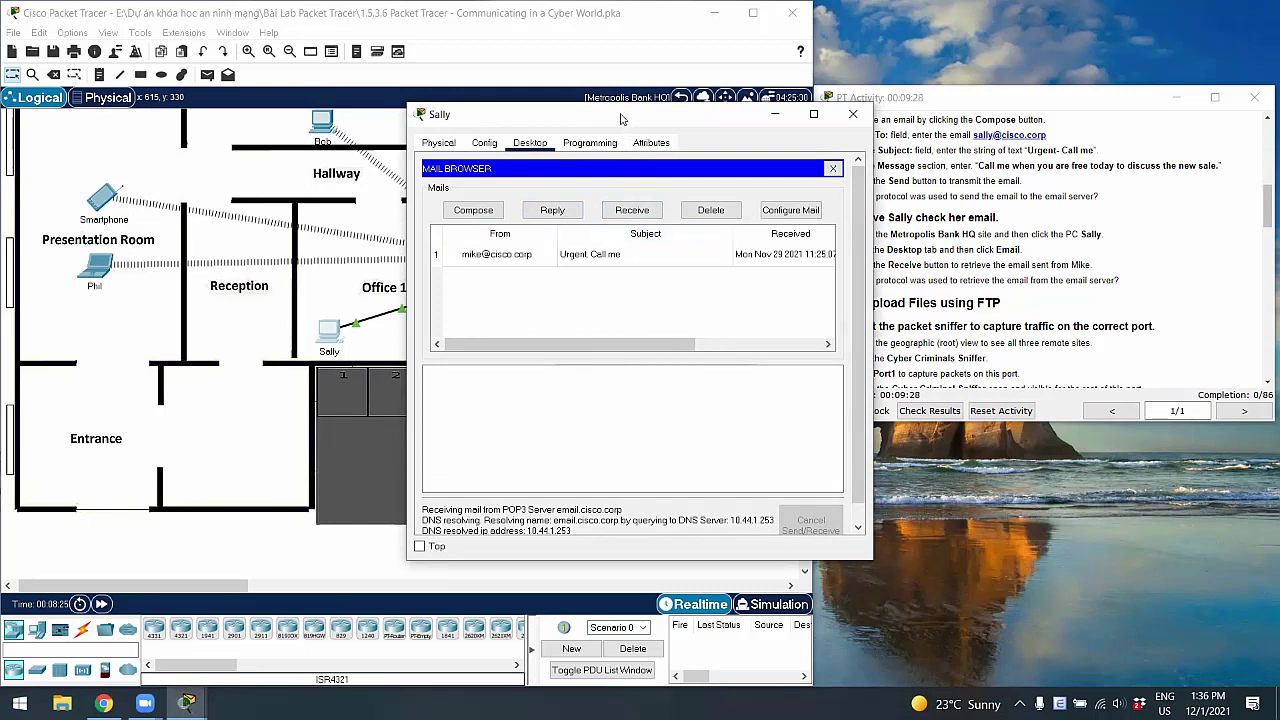
Enter POP3 as the answer in the activity instructions
{"action": "left_click_drag", "start_coordinate": [620, 119], "coordinate": [549, 78]}
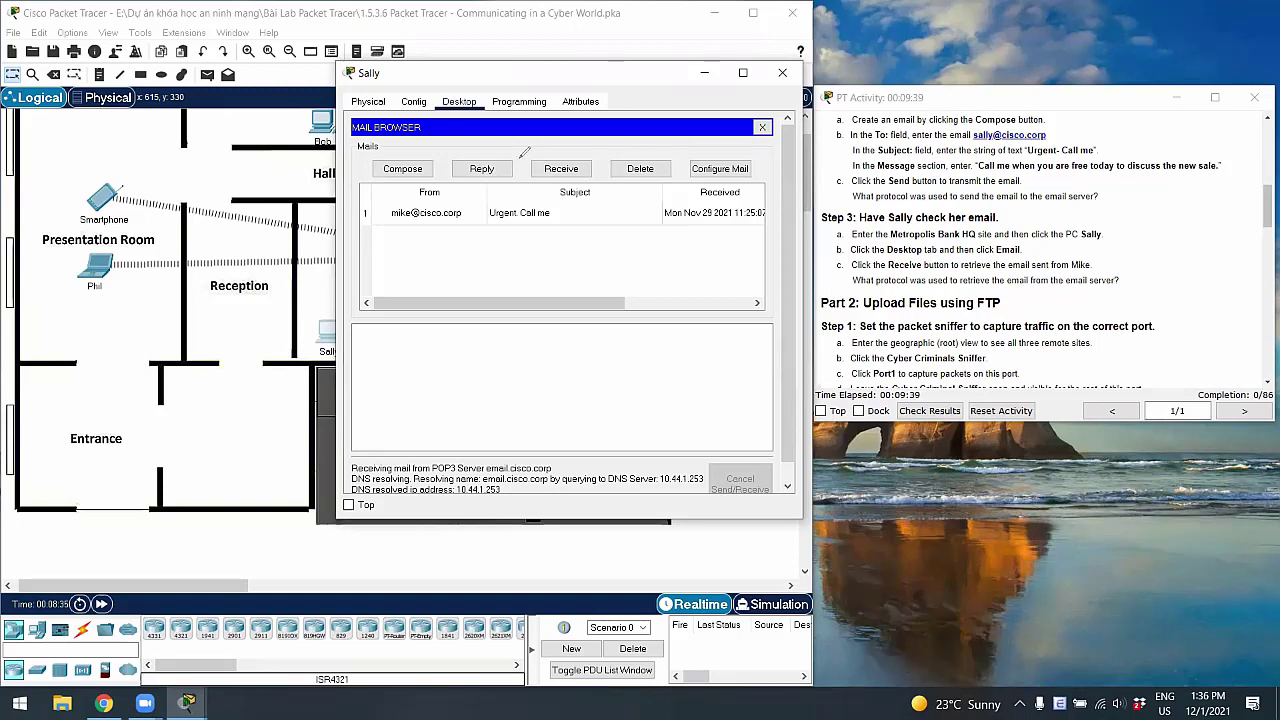
{"action": "left_click", "coordinate": [1148, 249]}
{"action": "type", "text": "POP3"}
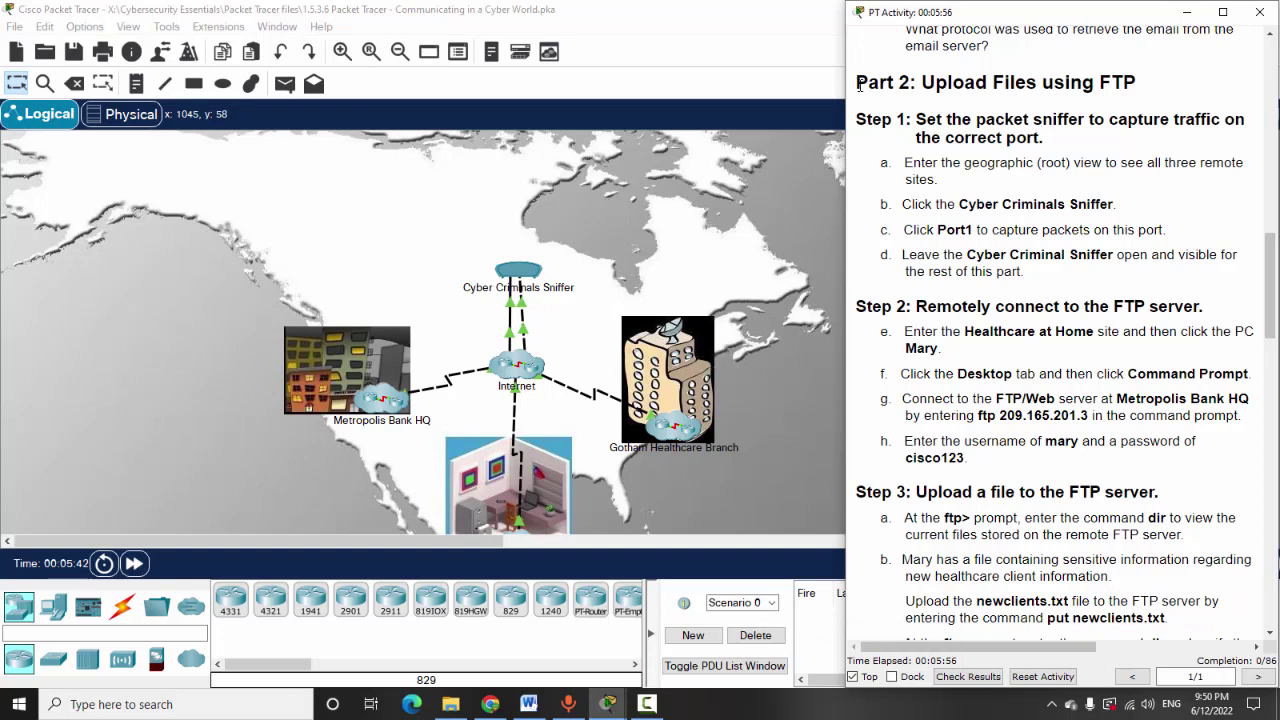
Restore the instructions as a floating window on the left, showing the Part 2 heading
{"action": "left_click_drag", "start_coordinate": [857, 84], "coordinate": [1161, 97]}
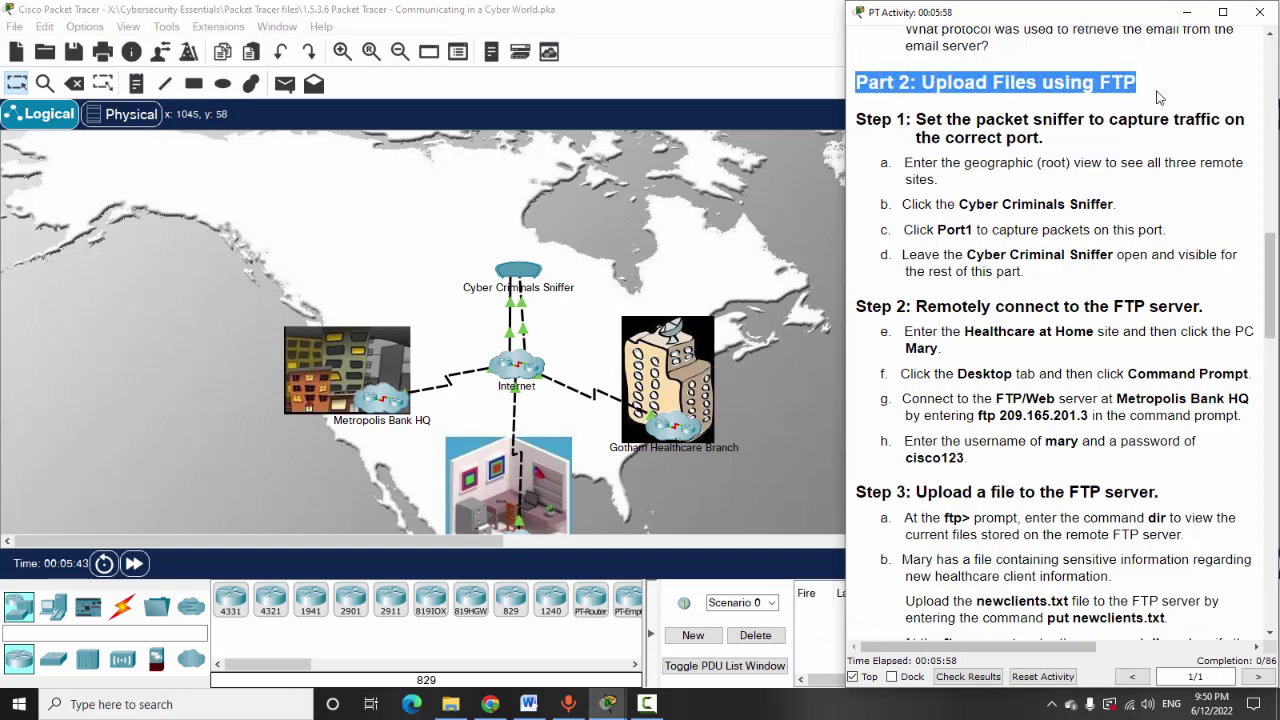
{"action": "left_click", "coordinate": [958, 168]}
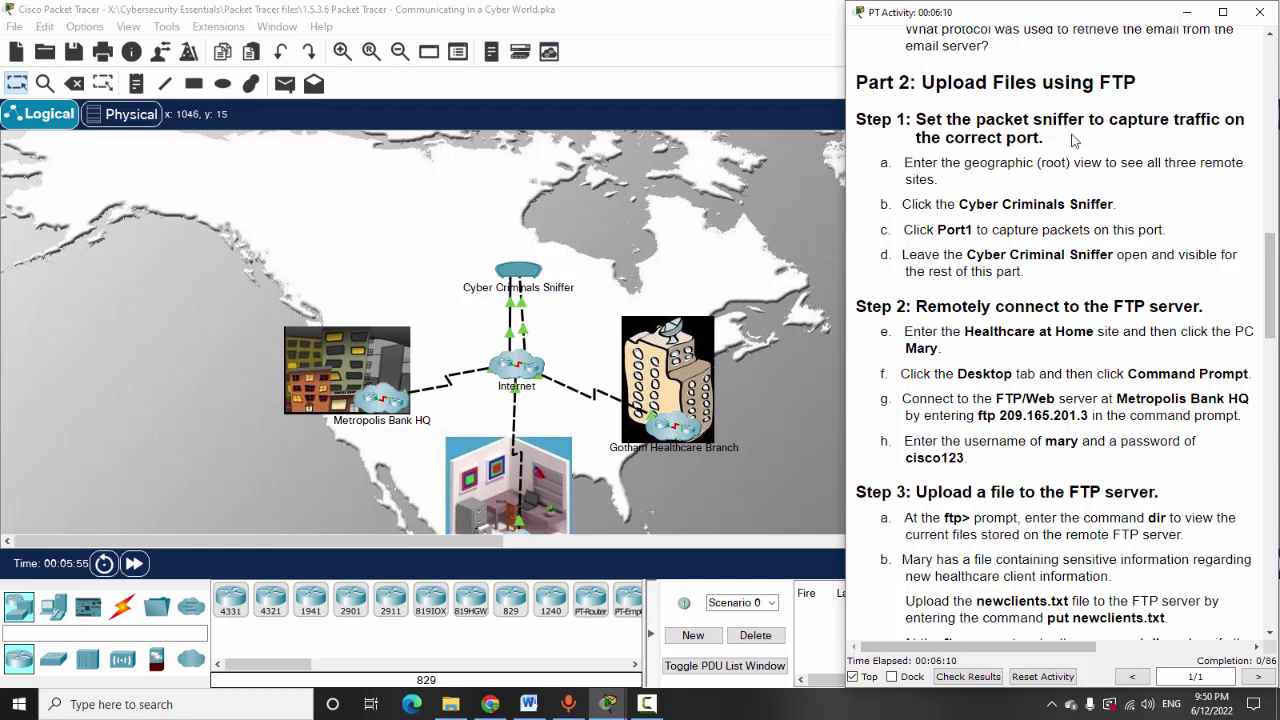
{"action": "left_click_drag", "start_coordinate": [1066, 20], "coordinate": [478, 47]}
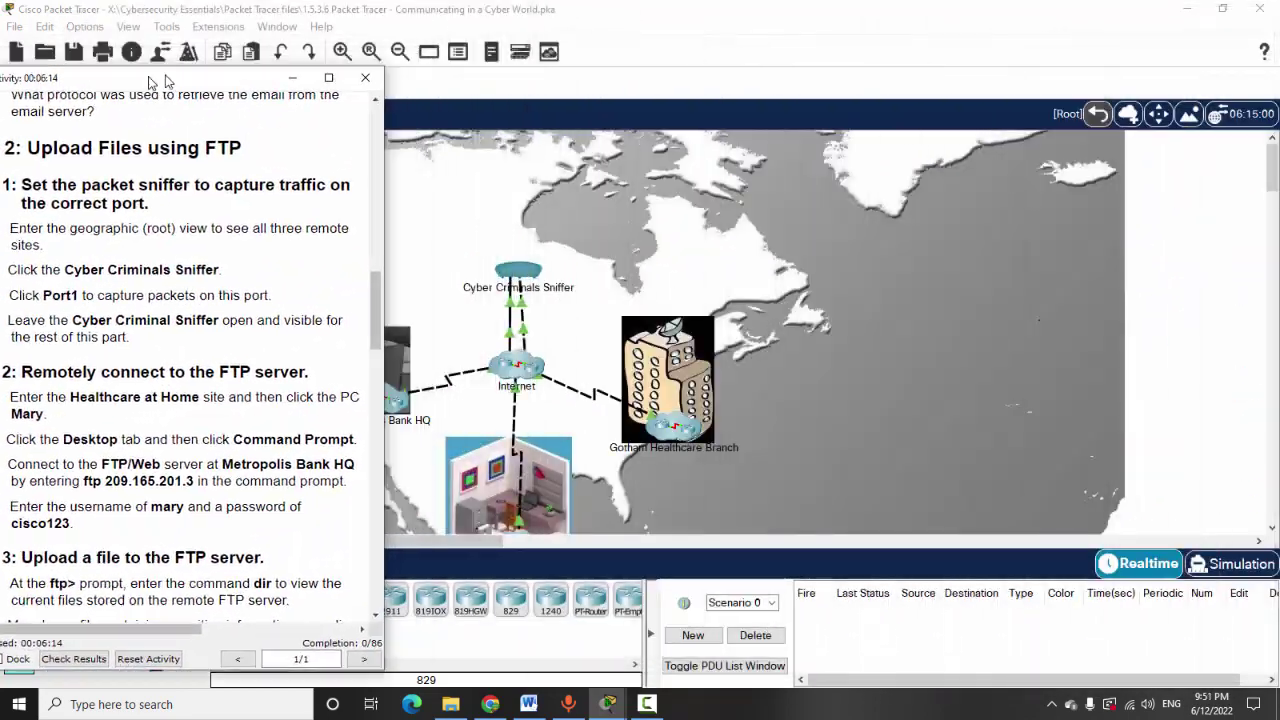
{"action": "left_click_drag", "start_coordinate": [167, 80], "coordinate": [186, 8]}
{"action": "key", "text": "super+Down"}
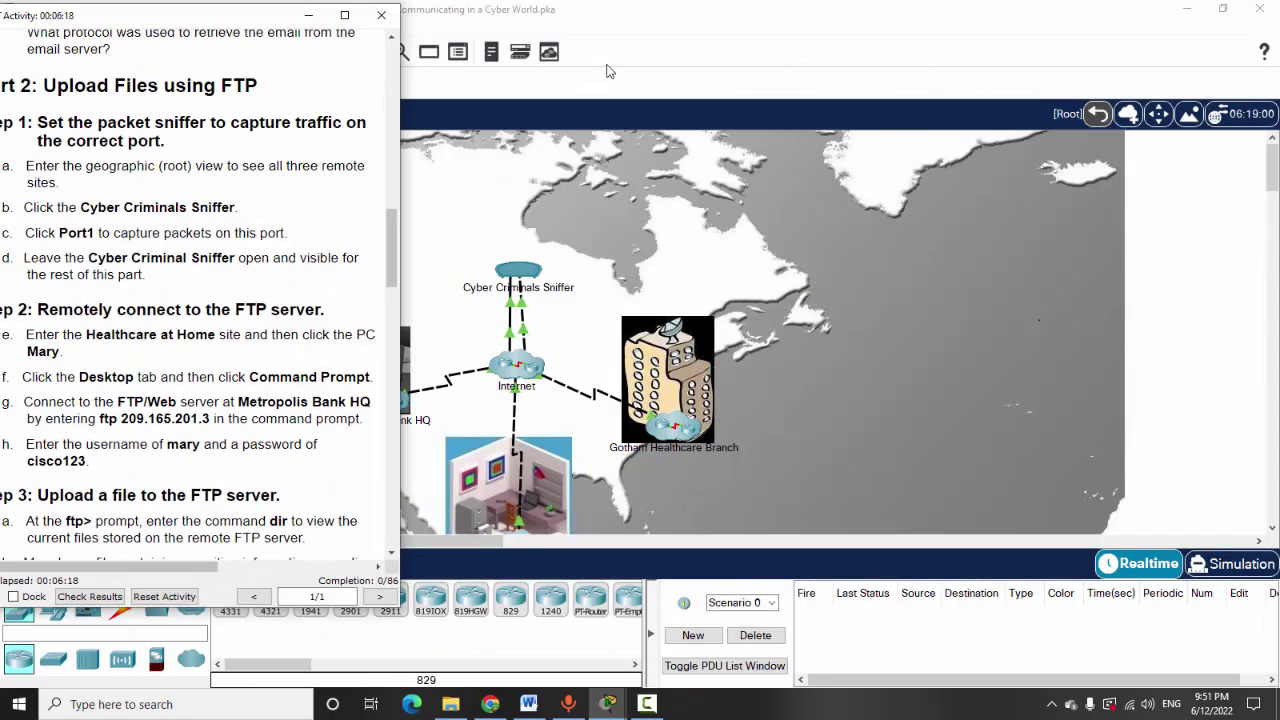
{"action": "left_click", "coordinate": [1088, 118]}
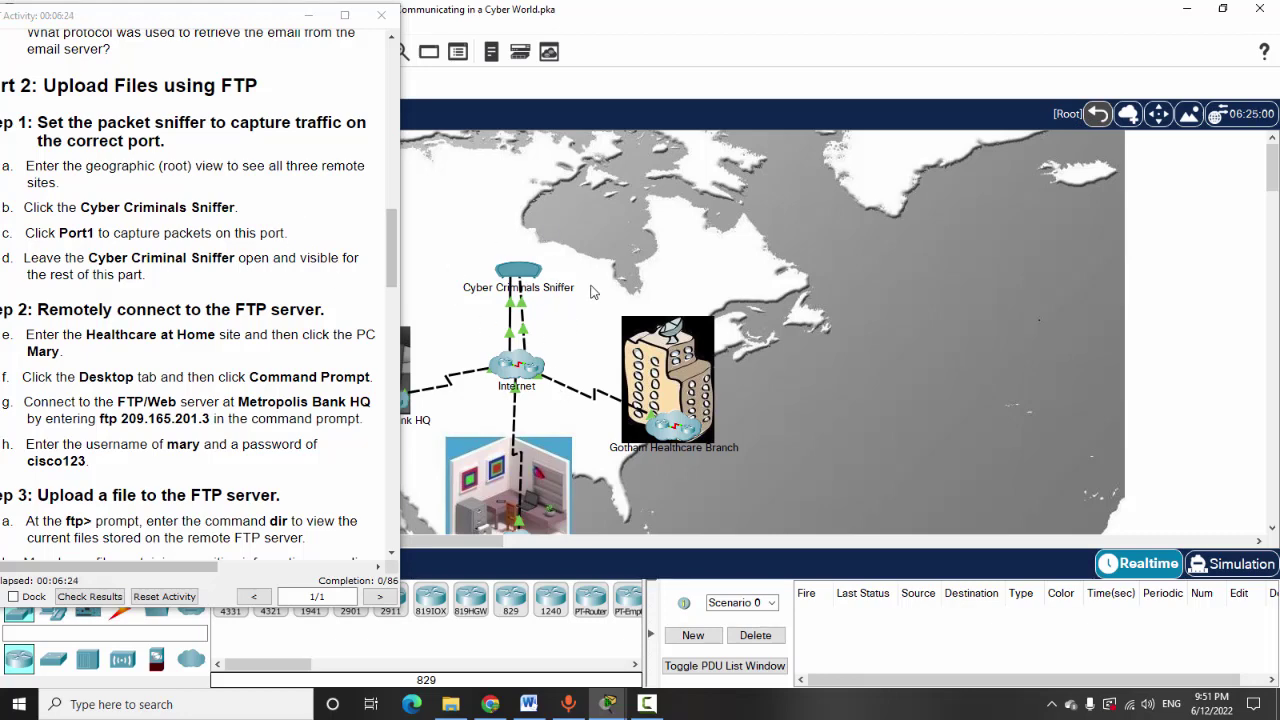
Open the Cyber Criminals Sniffer, capture incoming packets on Port1, and keep it on top at the right
{"action": "left_click", "coordinate": [518, 270]}
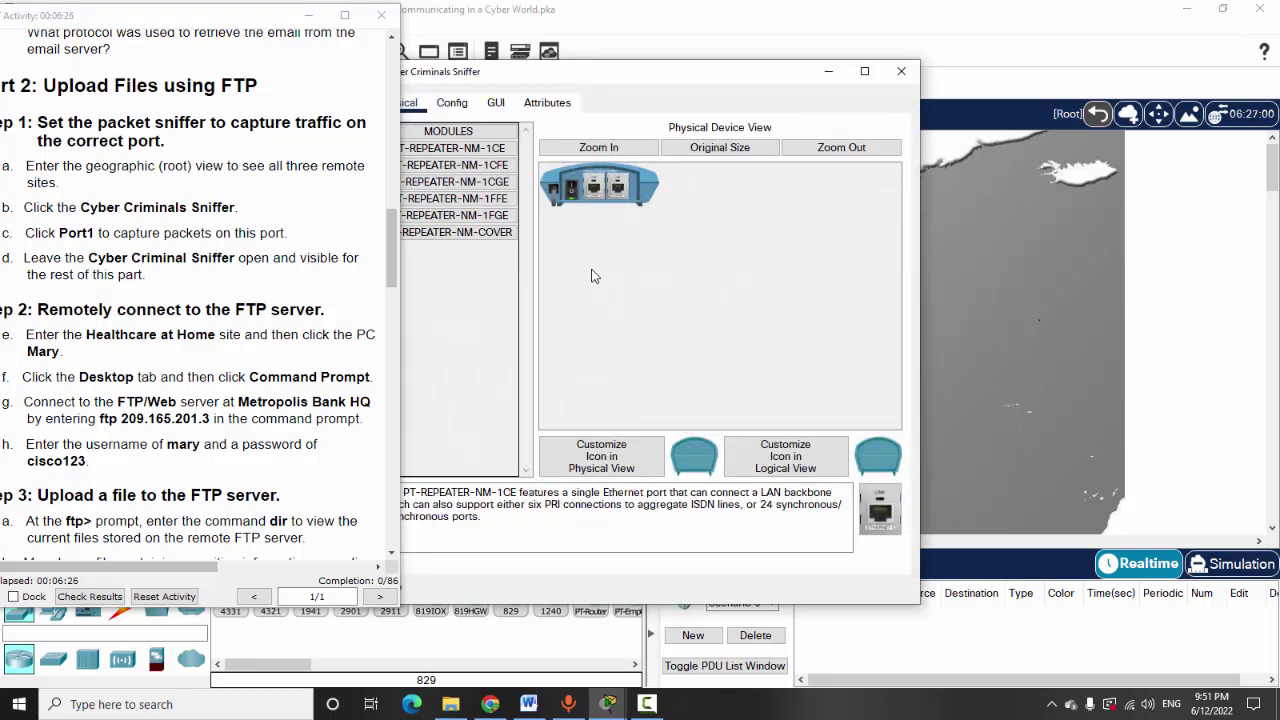
{"action": "left_click_drag", "start_coordinate": [629, 80], "coordinate": [852, 45]}
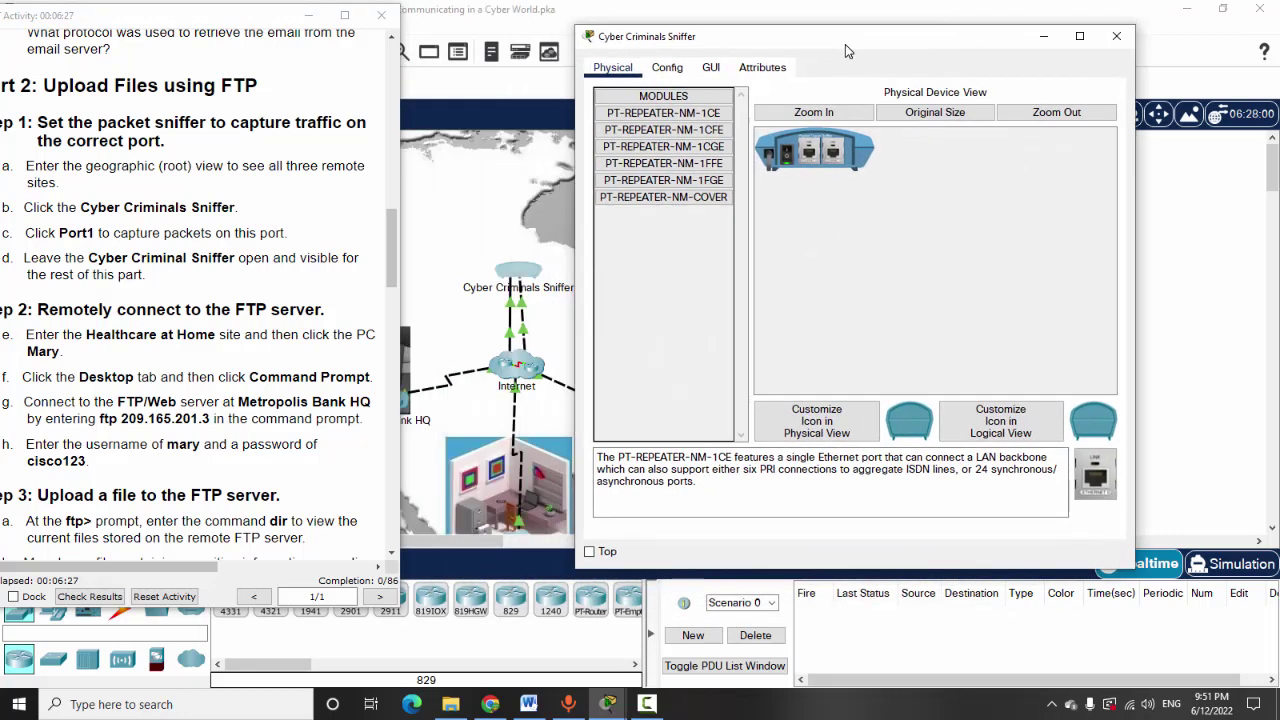
{"action": "left_click", "coordinate": [720, 78]}
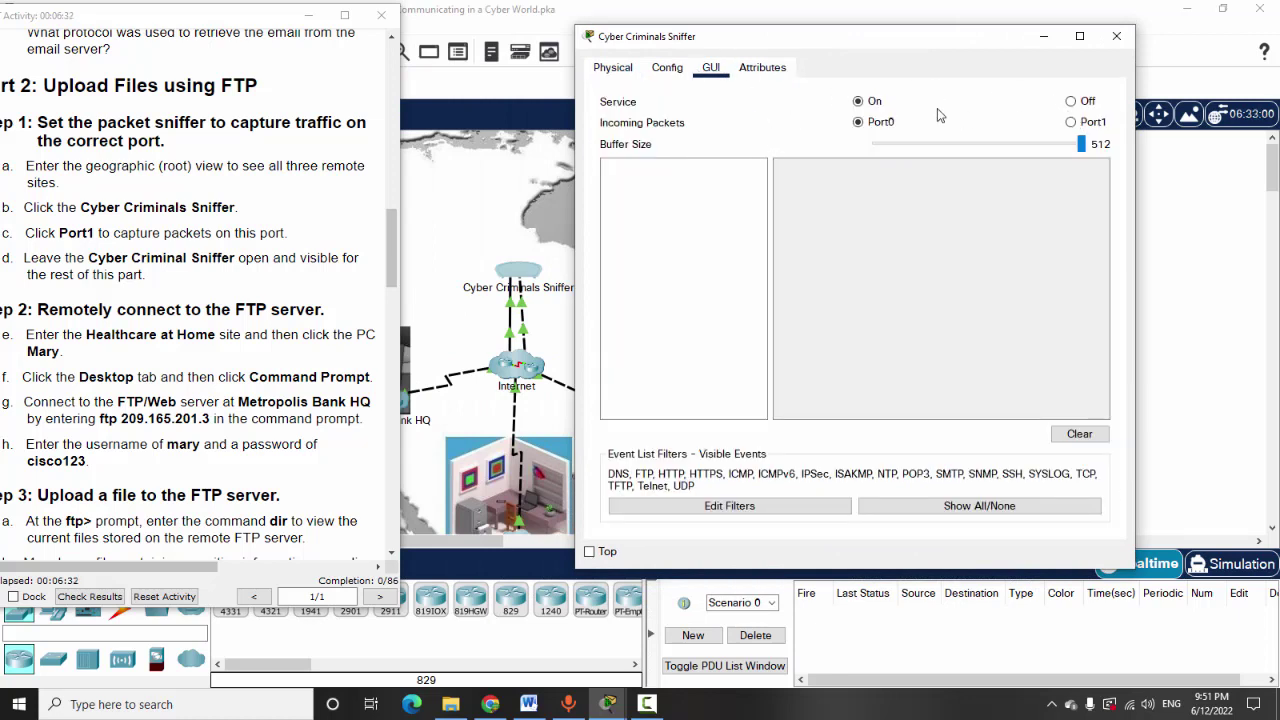
{"action": "left_click", "coordinate": [1071, 122]}
{"action": "left_click_drag", "start_coordinate": [727, 40], "coordinate": [751, 36]}
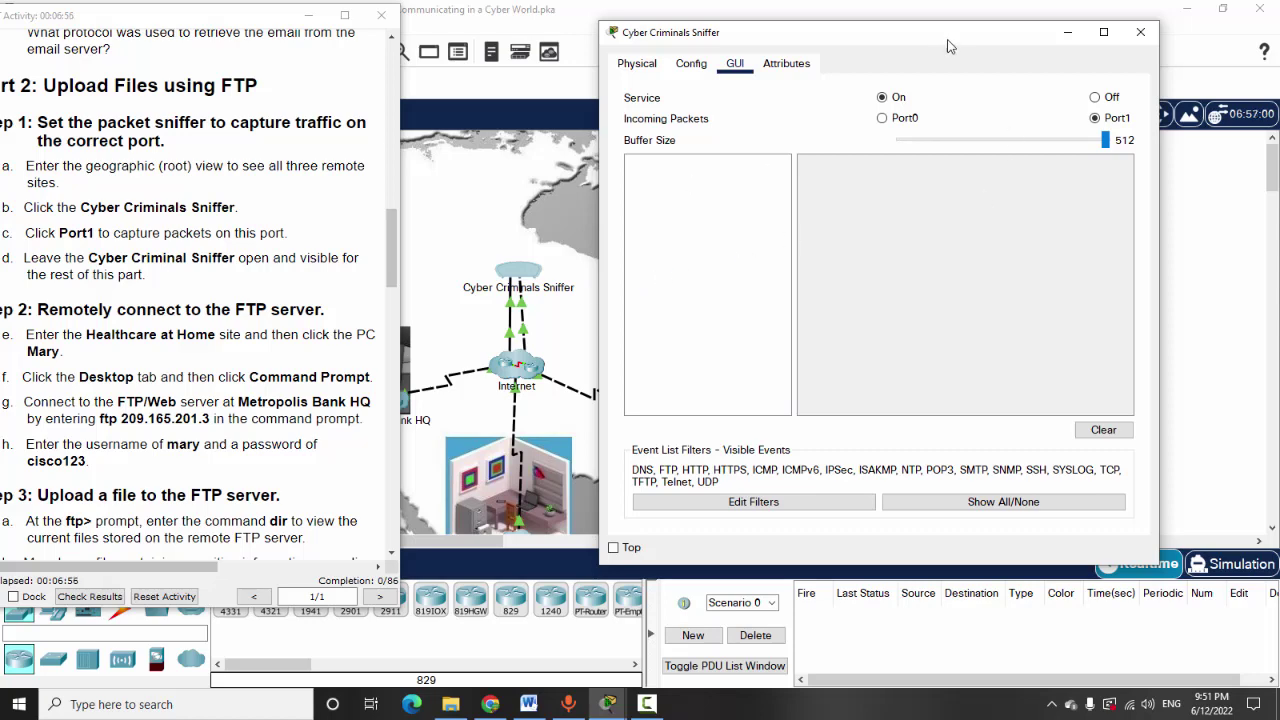
{"action": "left_click_drag", "start_coordinate": [980, 40], "coordinate": [1044, 26]}
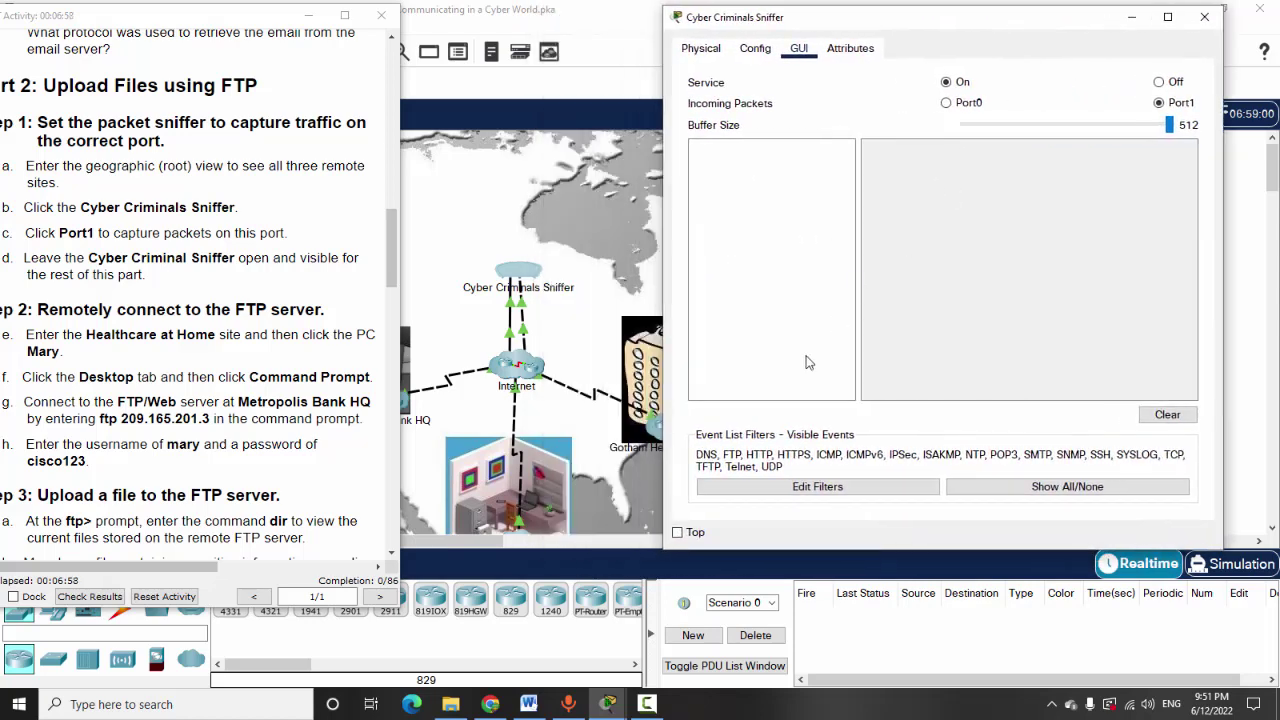
{"action": "left_click", "coordinate": [677, 532]}
{"action": "left_click_drag", "start_coordinate": [1055, 21], "coordinate": [1223, 84]}
Arrange the windows and highlight the 'Remotely connect to the FTP server' instruction
{"action": "left_click", "coordinate": [210, 18]}
{"action": "left_click_drag", "start_coordinate": [210, 18], "coordinate": [237, 14]}
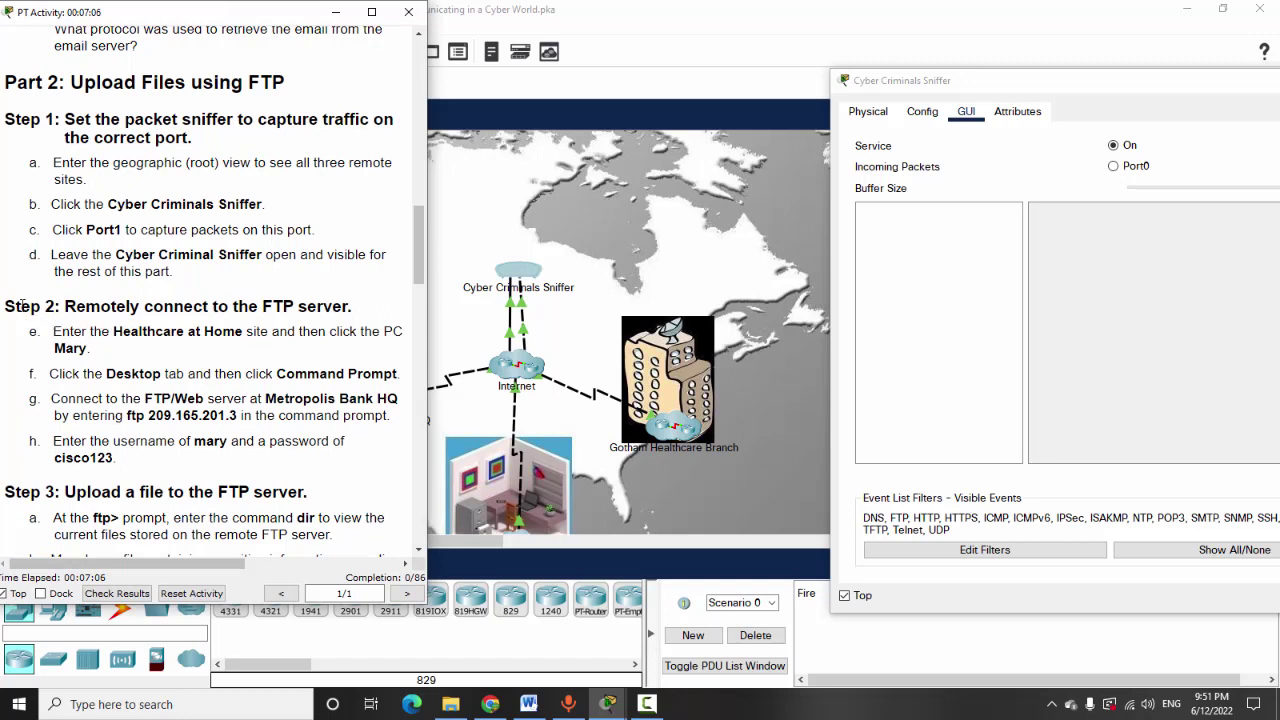
{"action": "left_click_drag", "start_coordinate": [68, 300], "coordinate": [347, 312]}
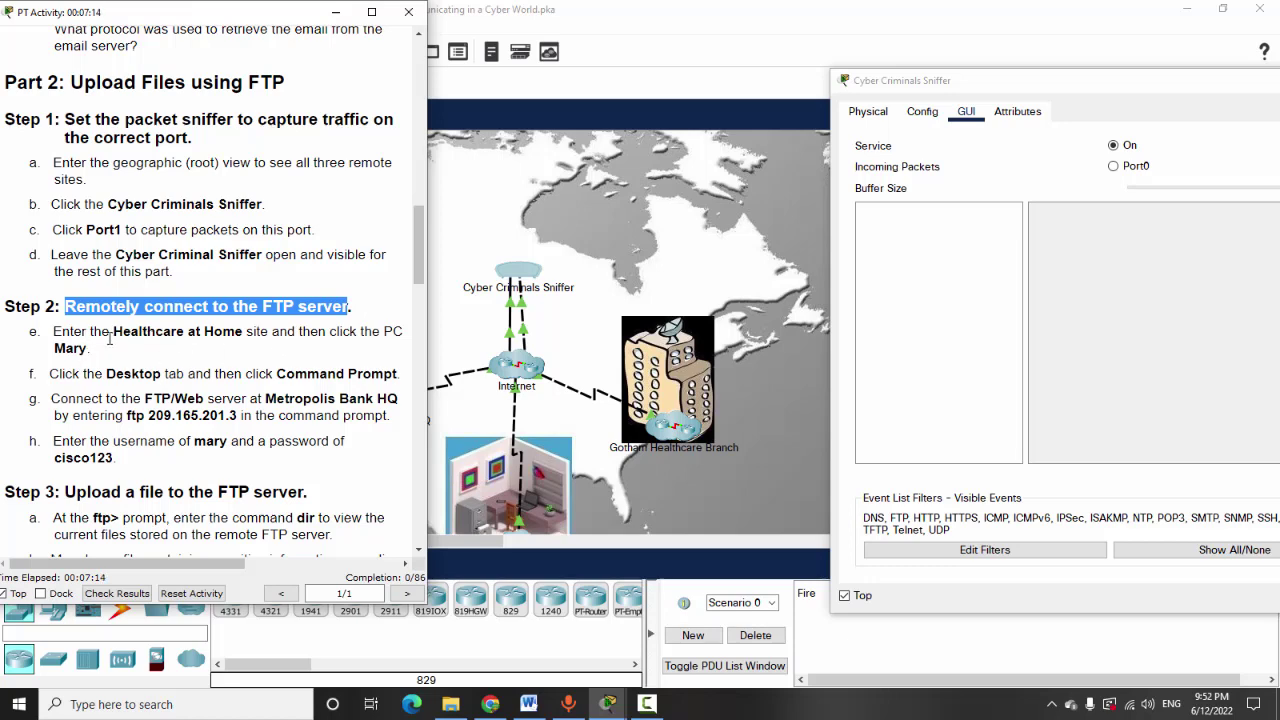
{"action": "scroll", "coordinate": [612, 385], "scroll_direction": "down", "scroll_amount": 3}
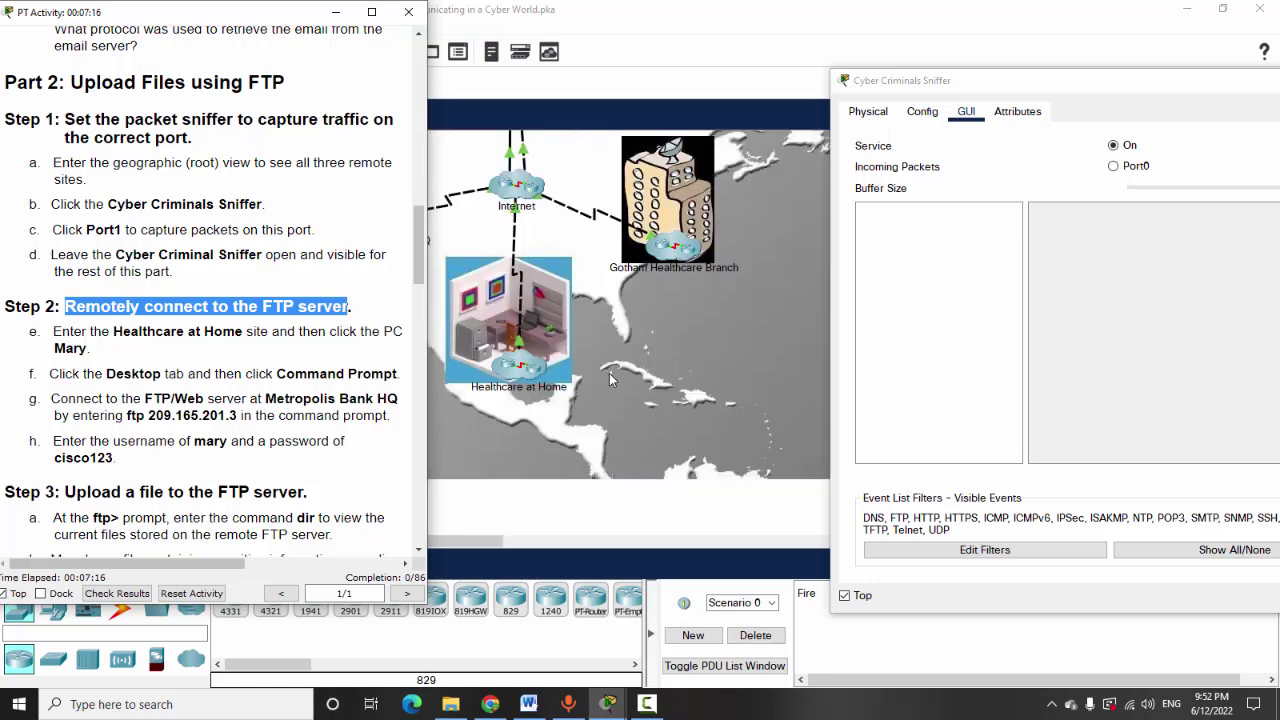
Enter the Healthcare at Home site and open a Command Prompt on PC Mary
{"action": "left_click", "coordinate": [515, 372]}
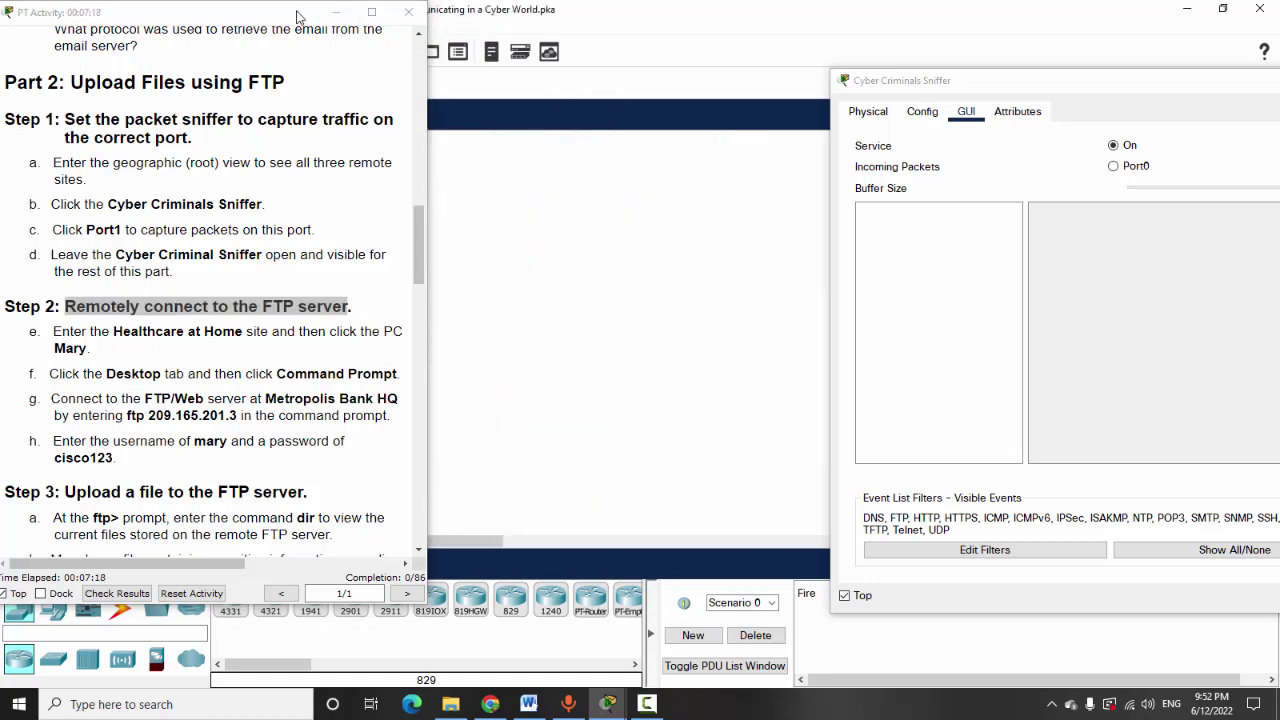
{"action": "left_click_drag", "start_coordinate": [300, 17], "coordinate": [107, 323]}
{"action": "scroll", "coordinate": [254, 169], "scroll_direction": "up", "scroll_amount": 3}
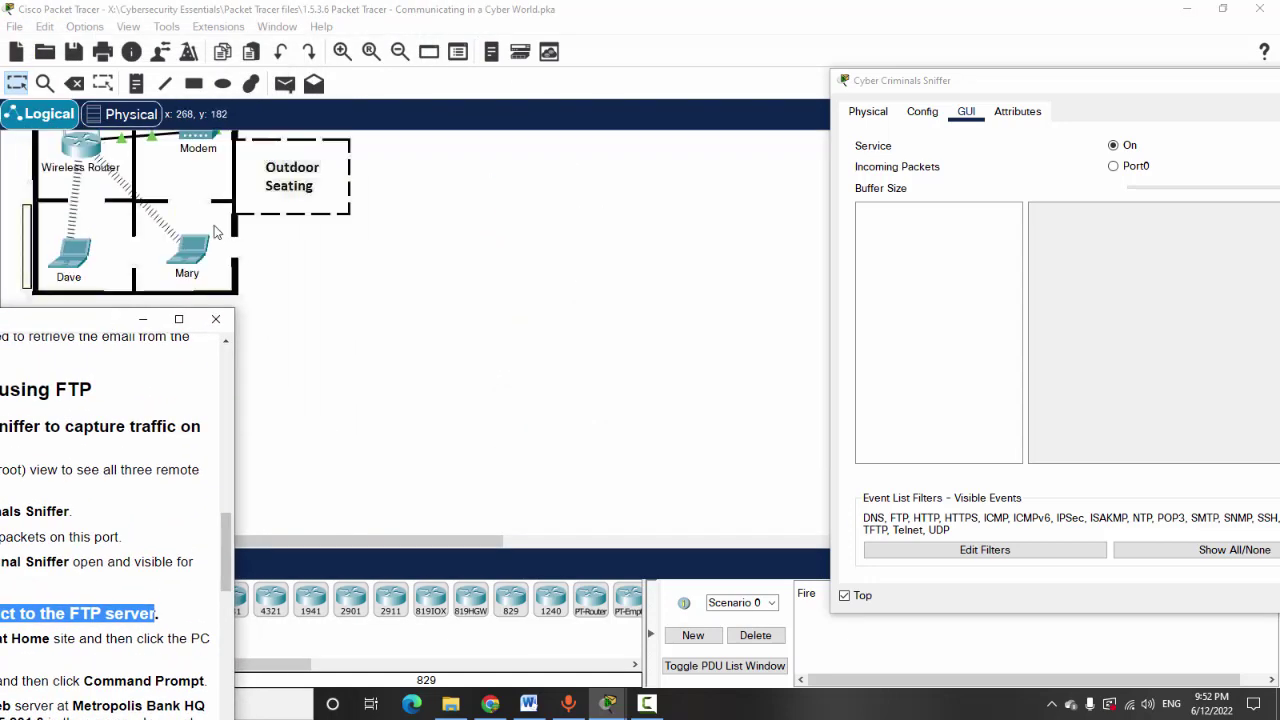
{"action": "left_click", "coordinate": [203, 258]}
{"action": "left_click", "coordinate": [505, 102]}
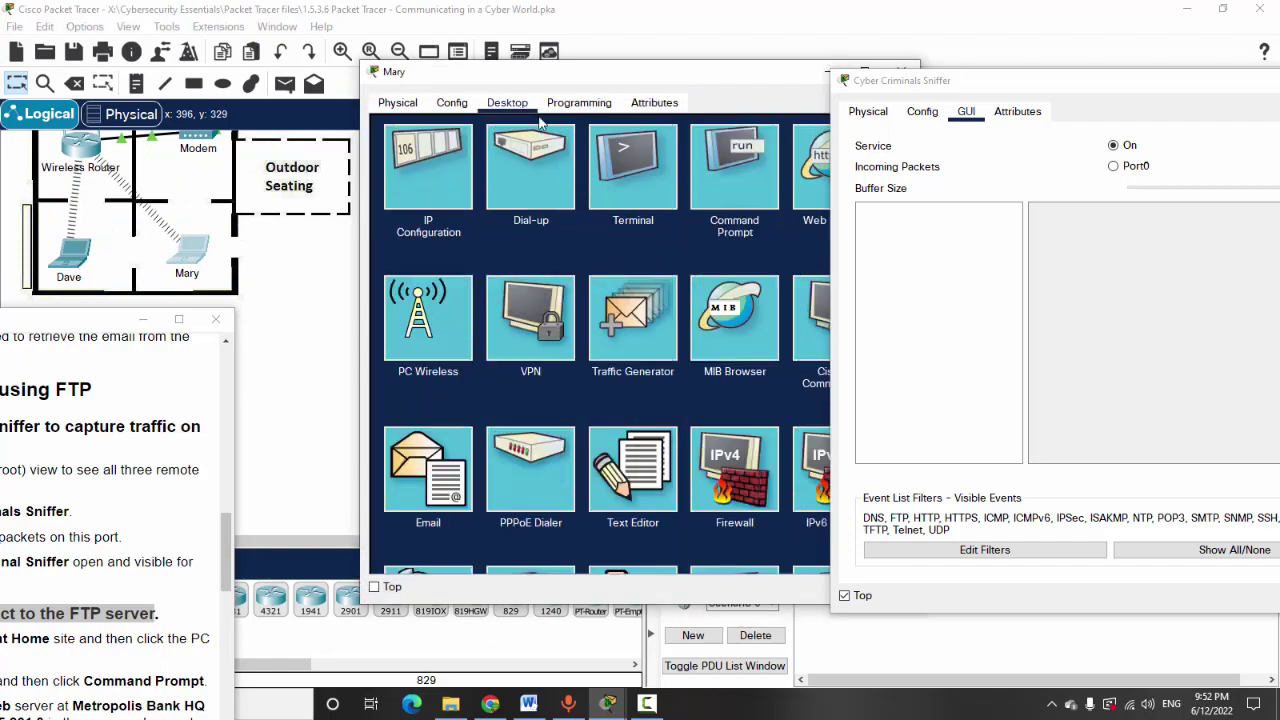
{"action": "left_click_drag", "start_coordinate": [156, 319], "coordinate": [250, 88]}
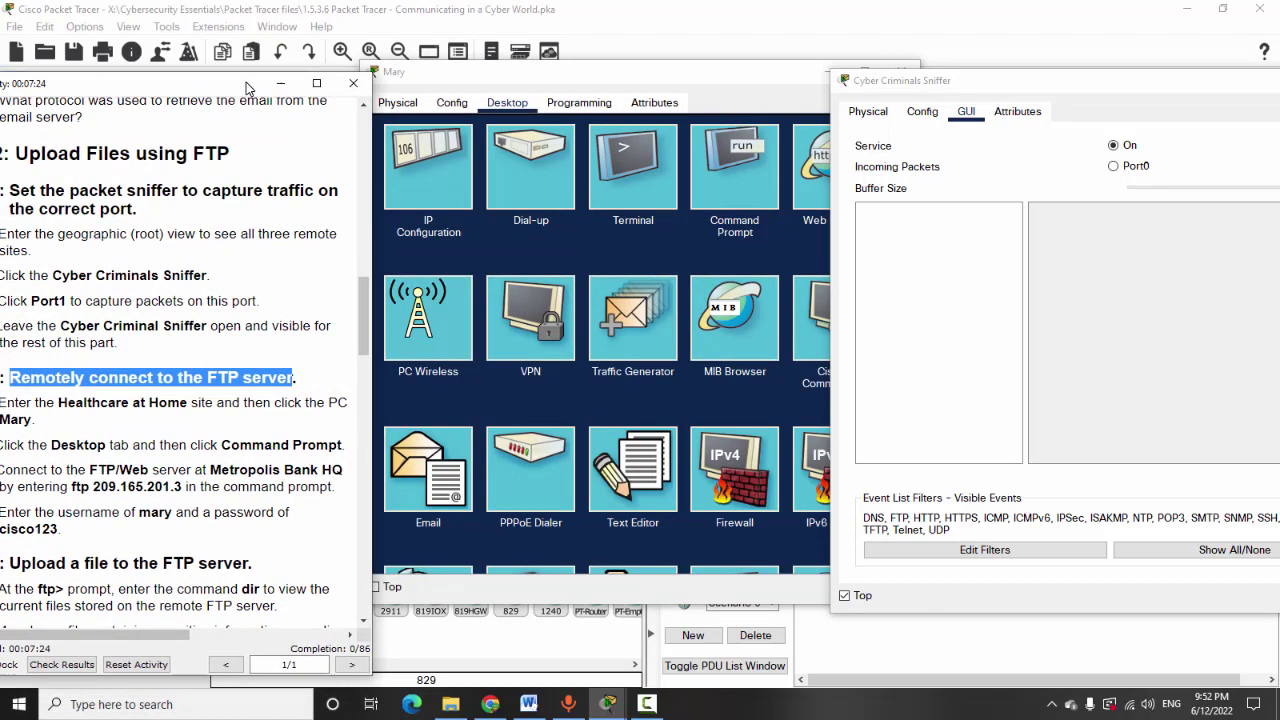
{"action": "left_click", "coordinate": [735, 196]}
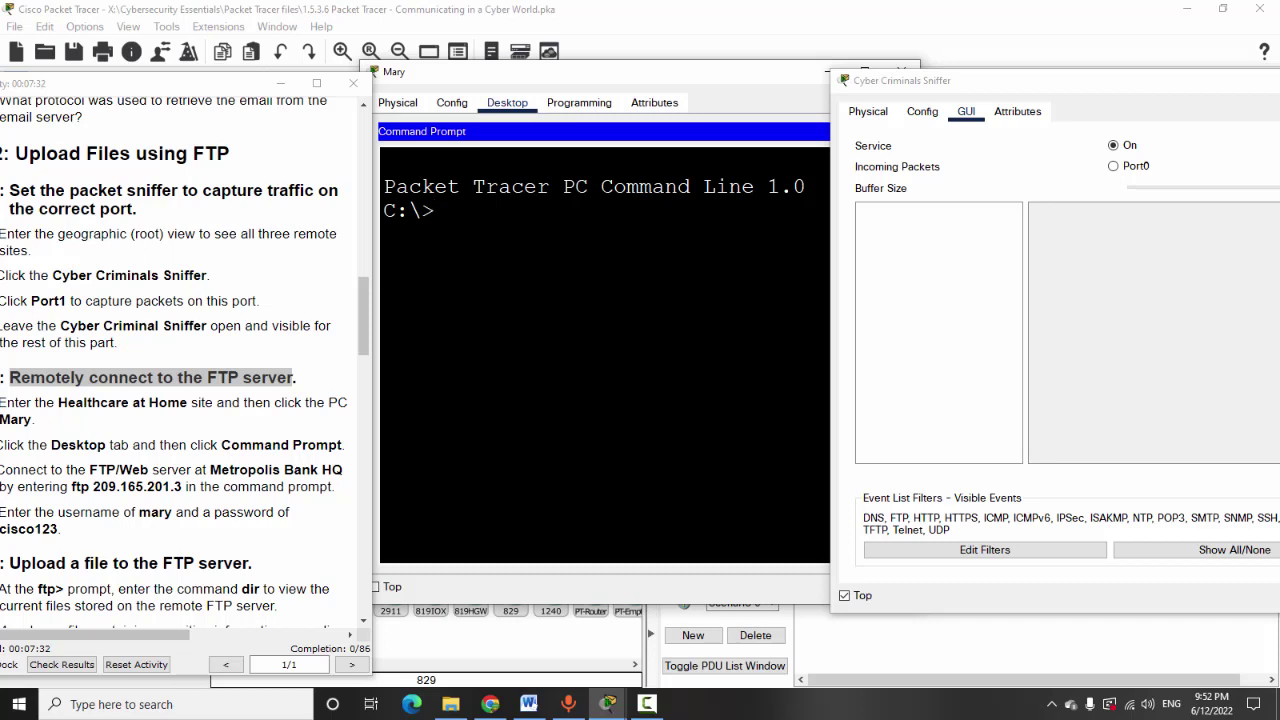
Run ftp 209.165.201.3 and log in with the given username and password
{"action": "type", "text": "ftp 209.165.2"}
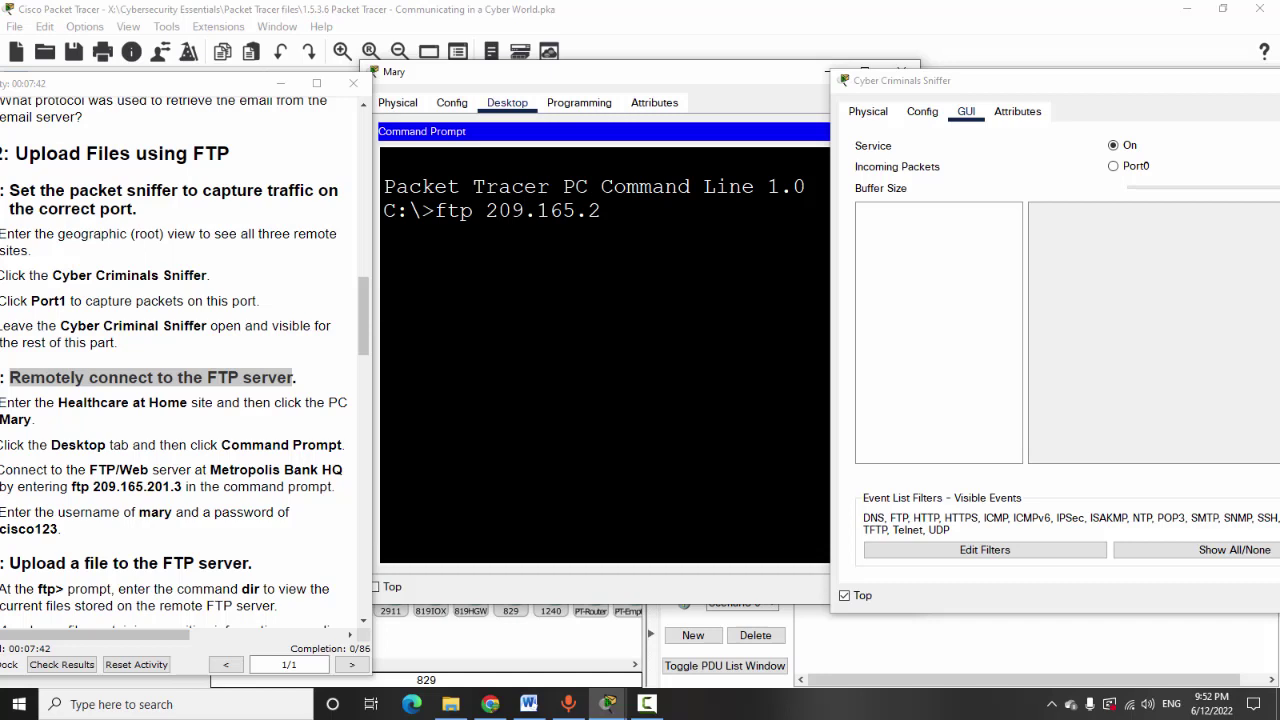
{"action": "type", "text": "01."}
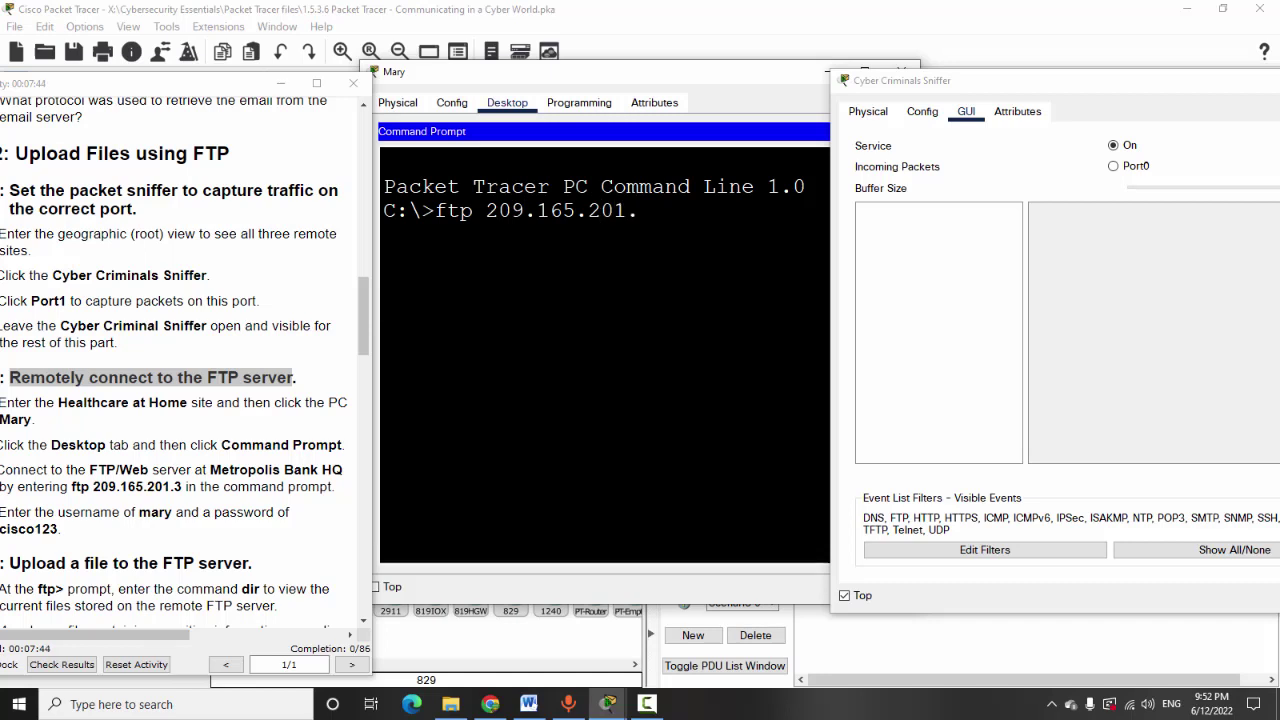
{"action": "type", "text": "3"}
{"action": "key", "text": "Return"}
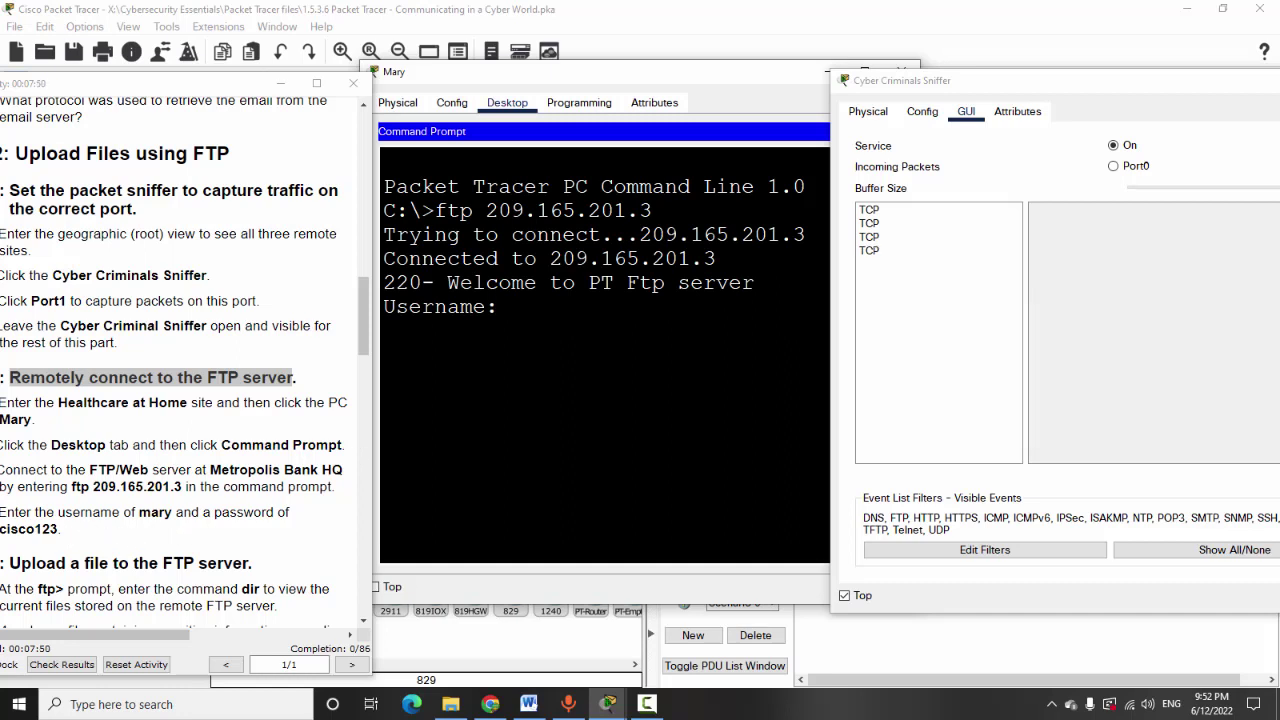
{"action": "type", "text": "a"}
{"action": "key", "text": "BackSpace"}
{"action": "type", "text": "a"}
{"action": "type", "text": "marr"}
{"action": "key", "text": "BackSpace"}
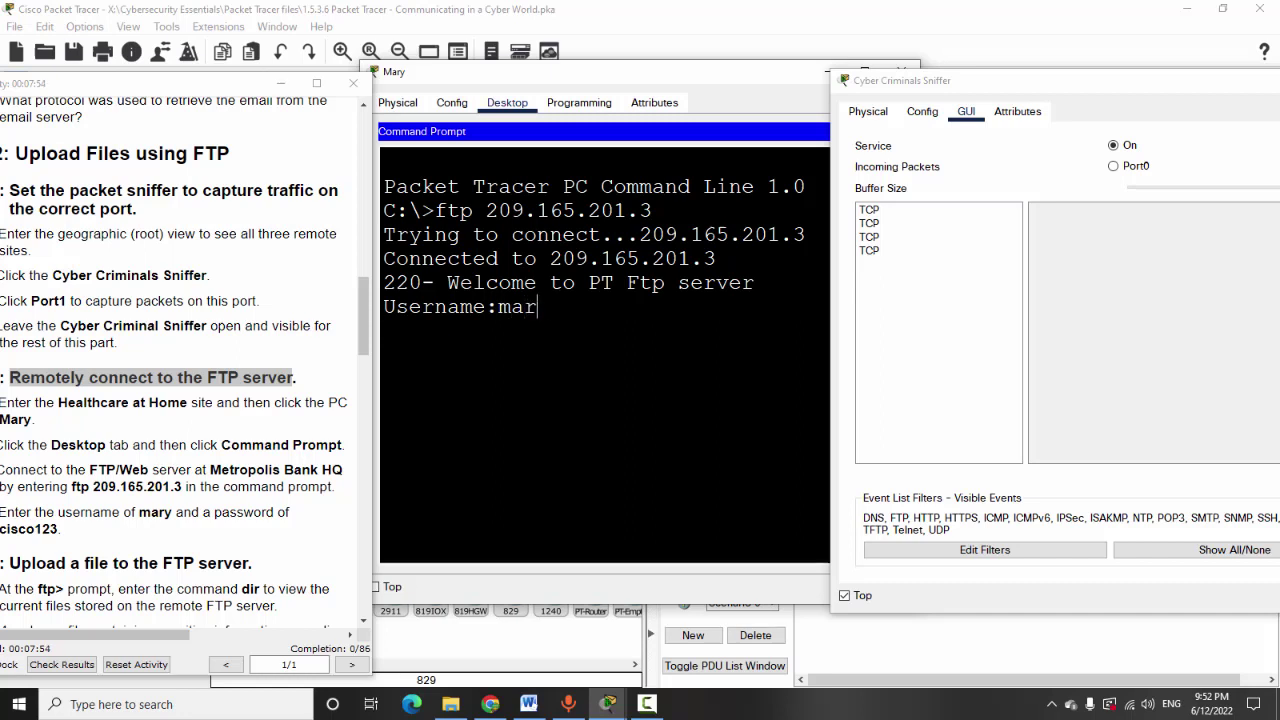
{"action": "type", "text": "y"}
{"action": "key", "text": "Return"}
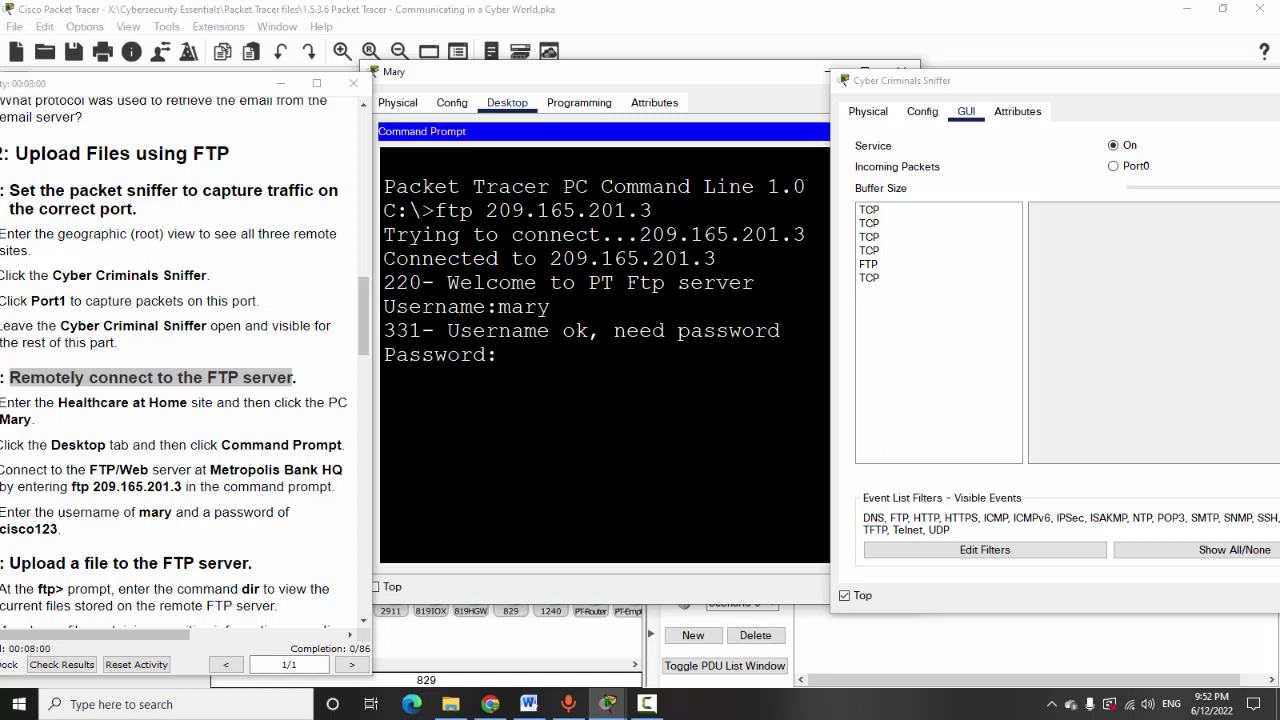
{"action": "left_click", "coordinate": [1051, 704]}
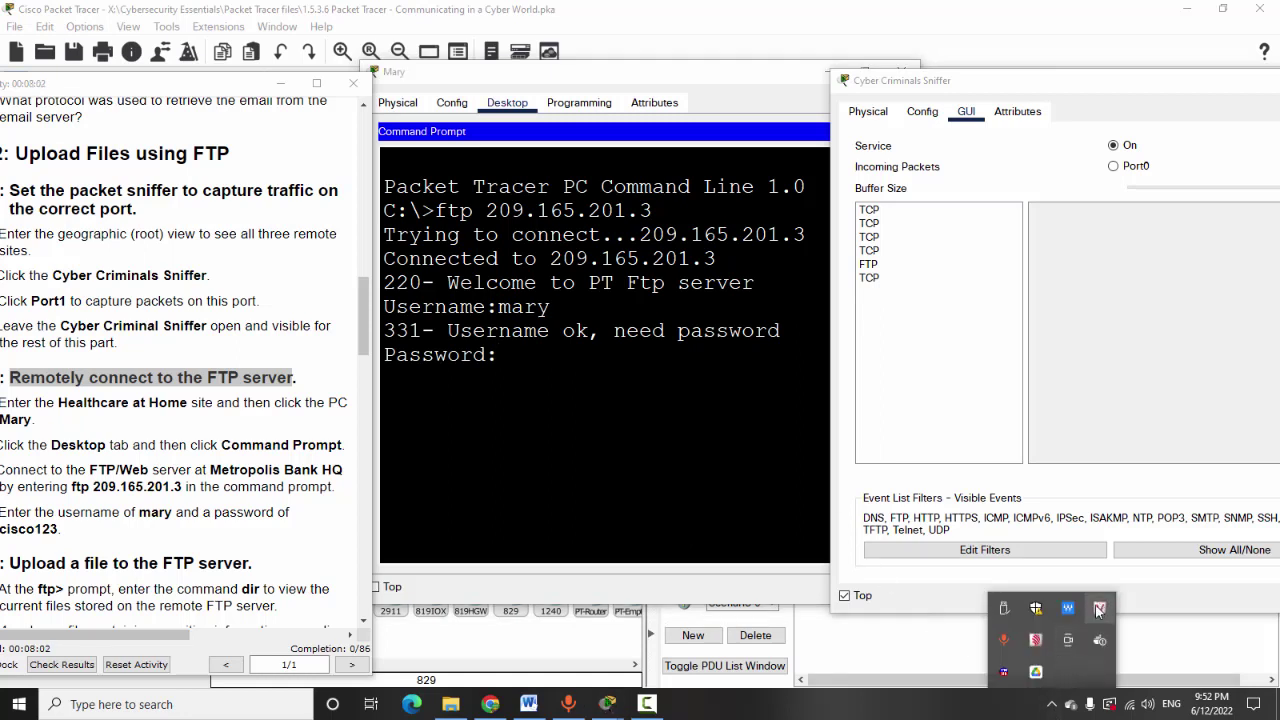
{"action": "left_click", "coordinate": [1098, 610]}
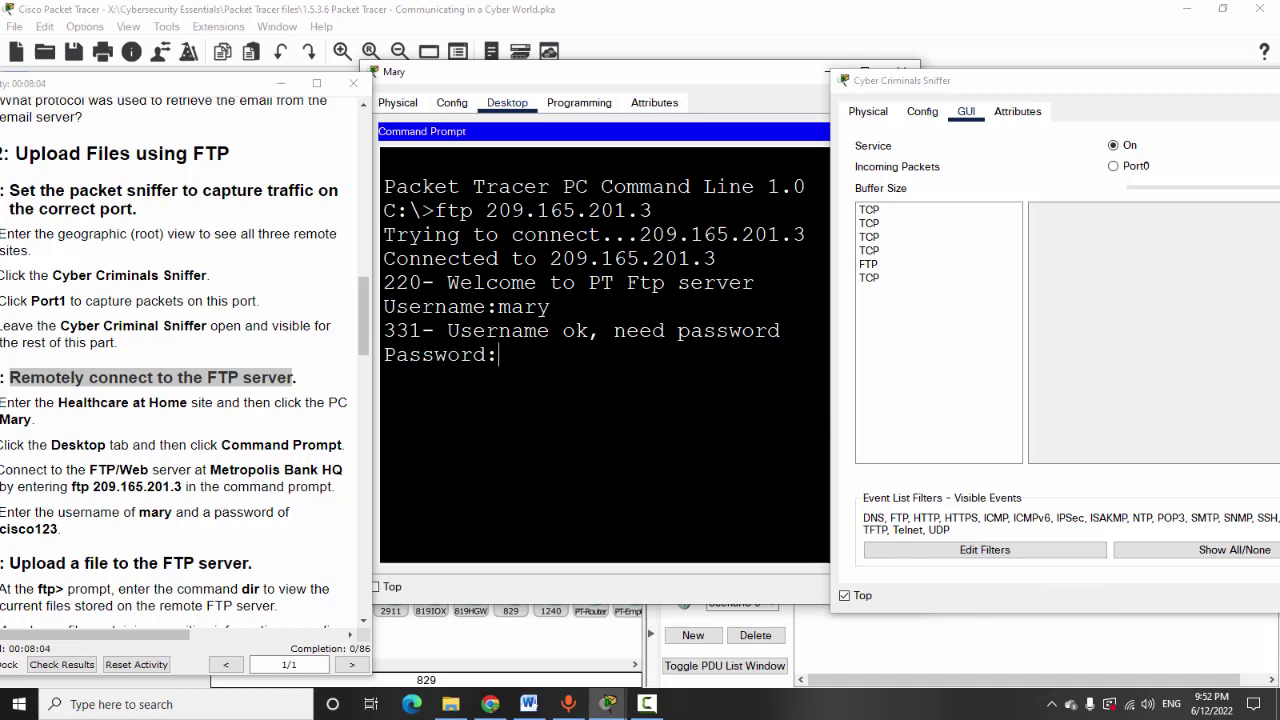
{"action": "key", "text": "Return"}
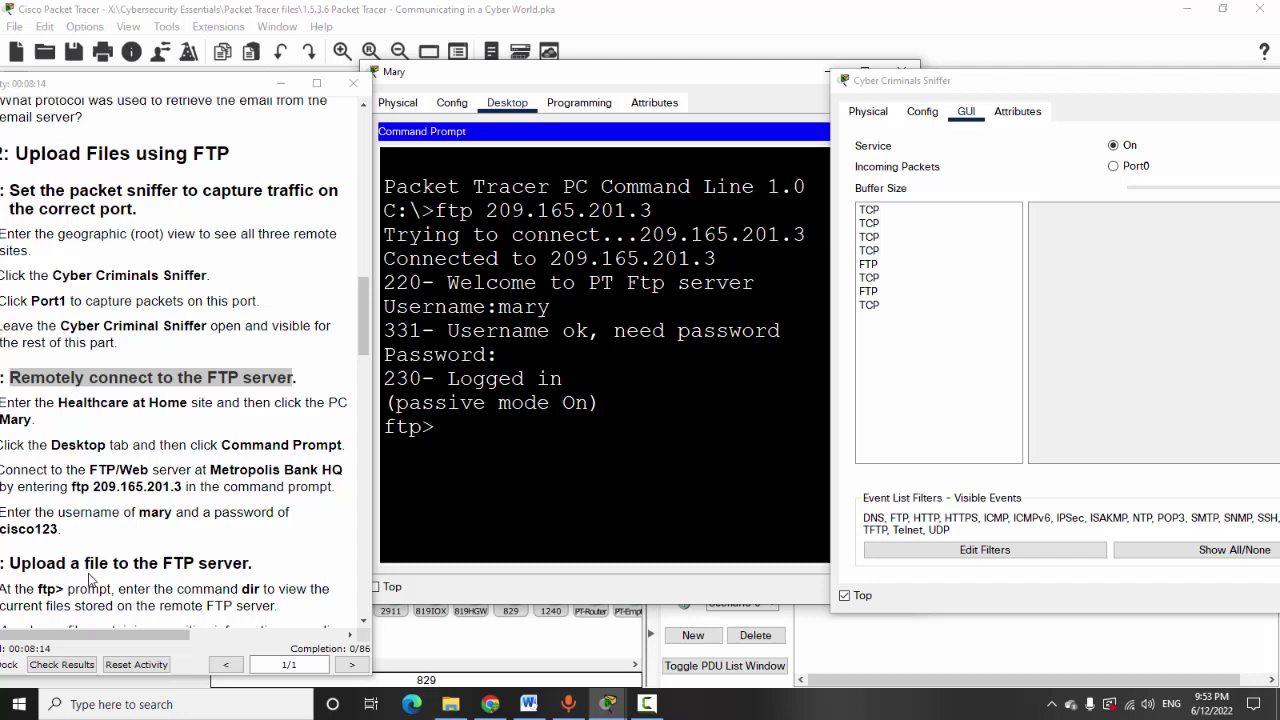
Rearrange the instructions, PC and sniffer windows so each is visible
{"action": "scroll", "coordinate": [95, 575], "scroll_direction": "down", "scroll_amount": 3}
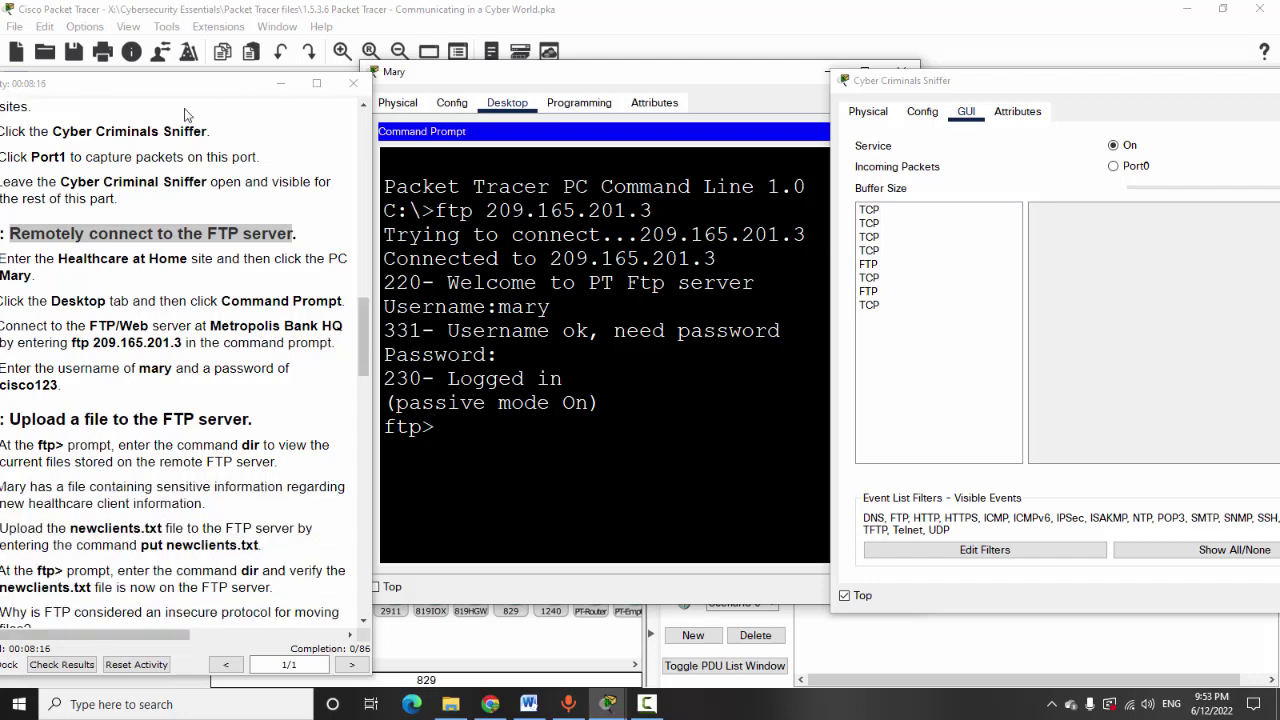
{"action": "left_click_drag", "start_coordinate": [186, 84], "coordinate": [270, 58]}
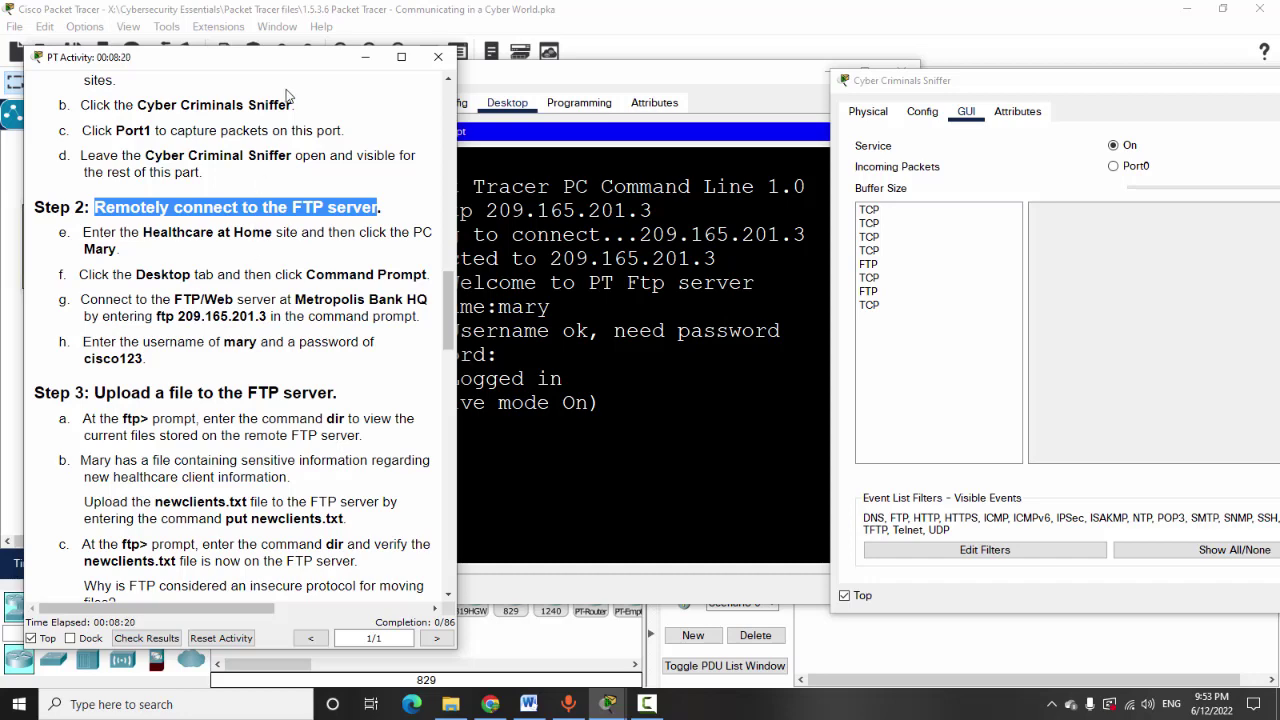
{"action": "left_click_drag", "start_coordinate": [291, 64], "coordinate": [260, 24]}
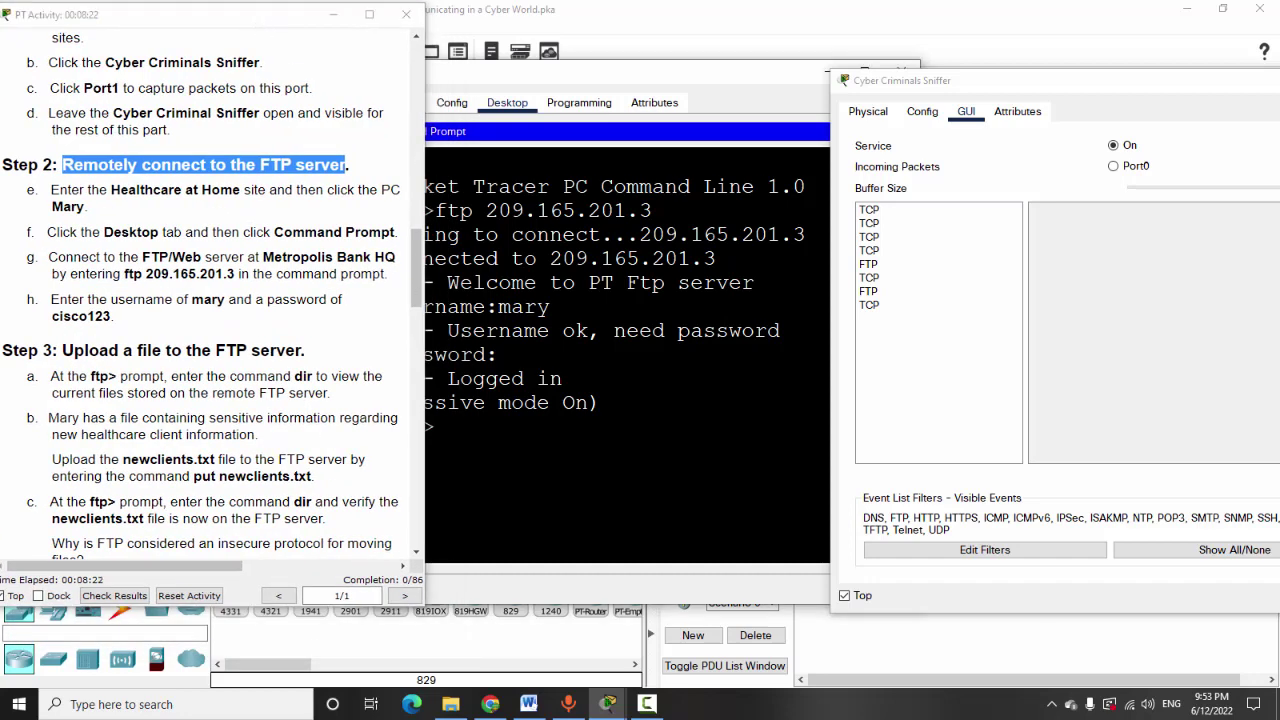
{"action": "left_click_drag", "start_coordinate": [618, 70], "coordinate": [705, 62]}
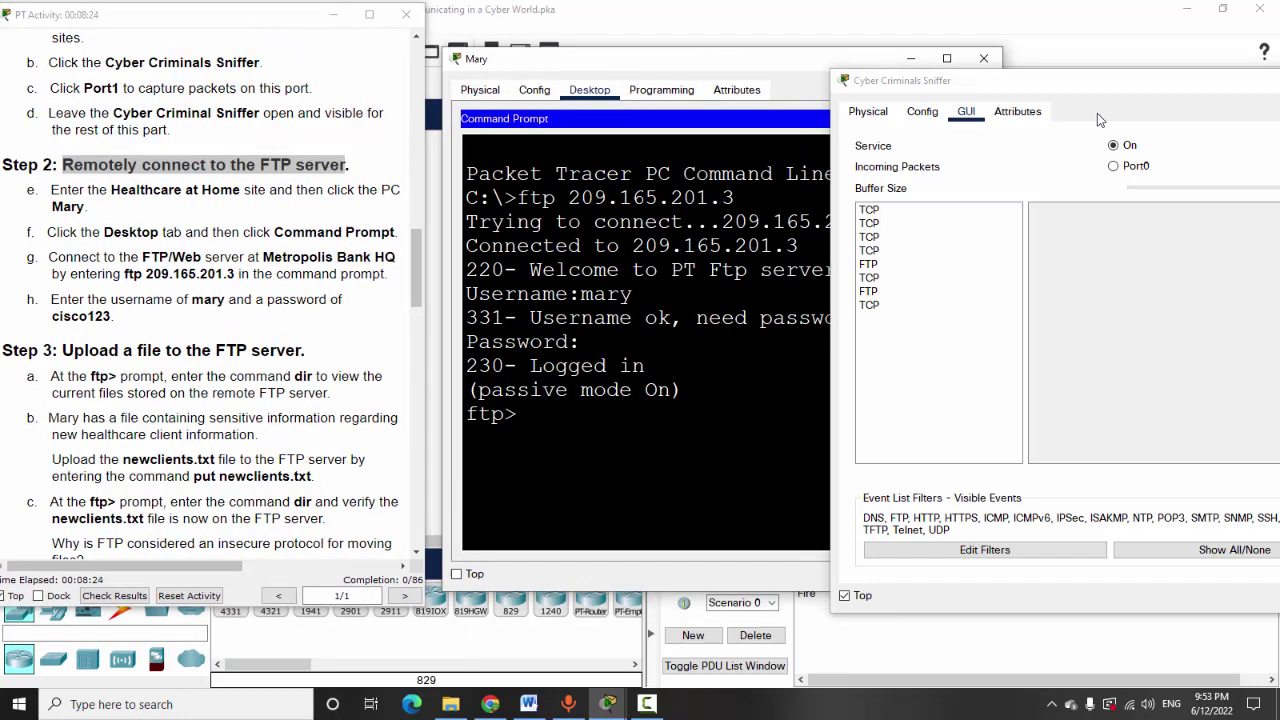
{"action": "left_click_drag", "start_coordinate": [1058, 85], "coordinate": [933, 58]}
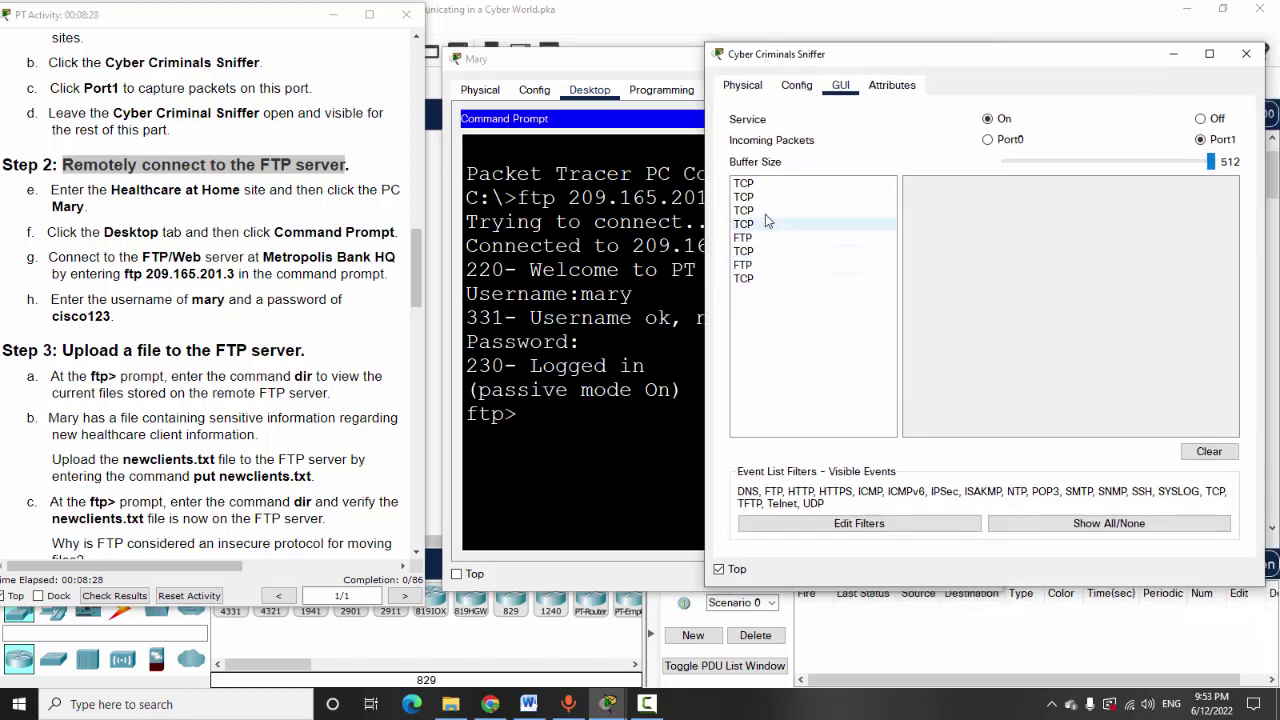
Inspect the captured TCP and FTP packets' fields, then move the sniffer to the right
{"action": "left_click", "coordinate": [757, 185]}
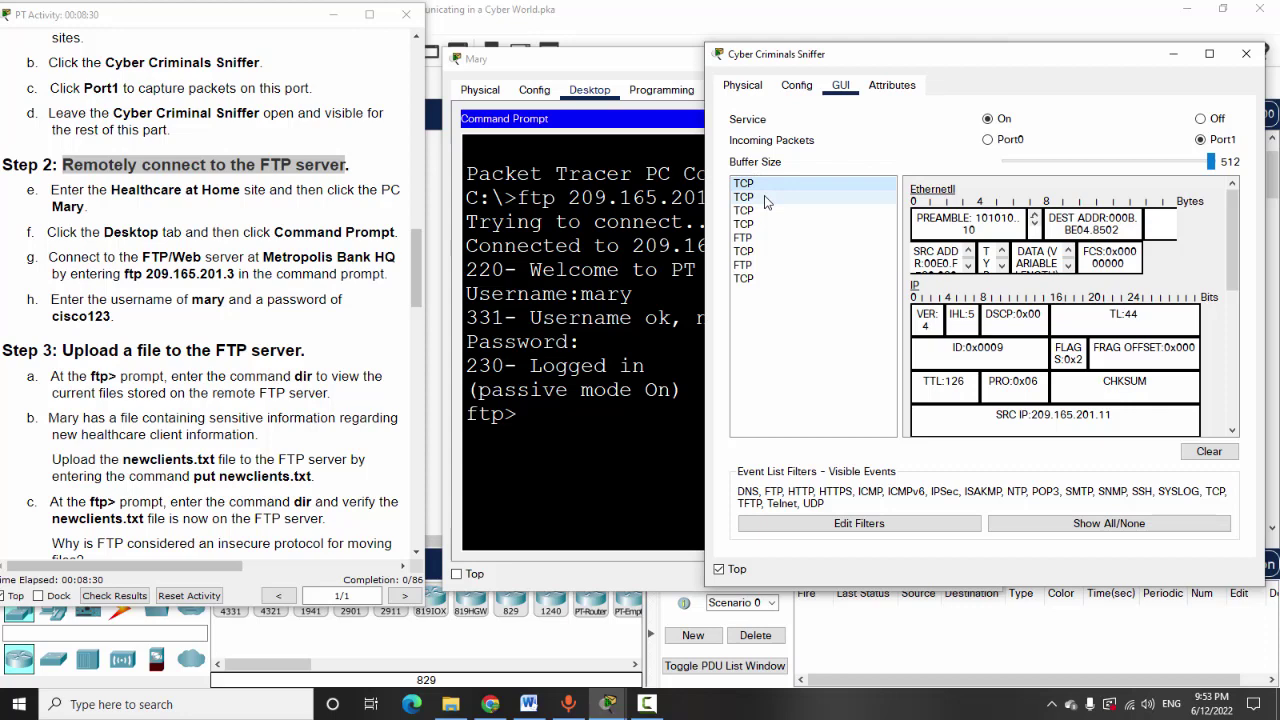
{"action": "left_click", "coordinate": [766, 199]}
{"action": "left_click", "coordinate": [767, 211]}
{"action": "left_click", "coordinate": [767, 225]}
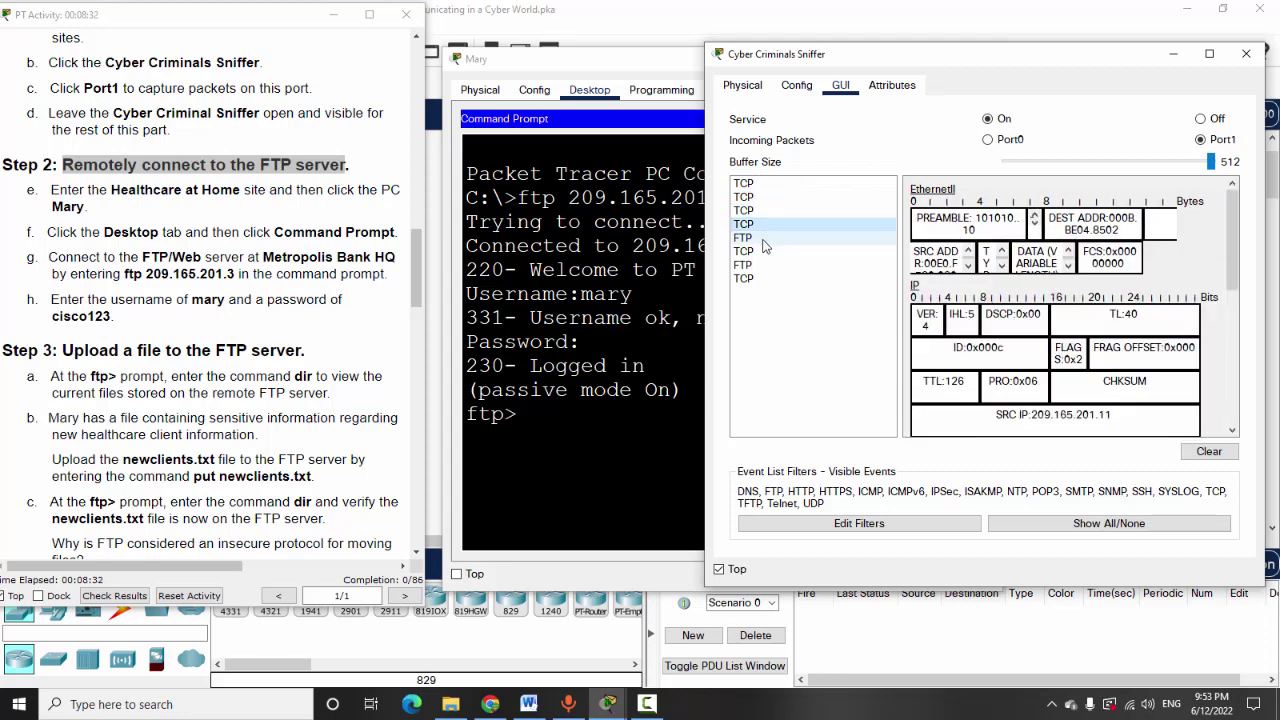
{"action": "left_click", "coordinate": [768, 239]}
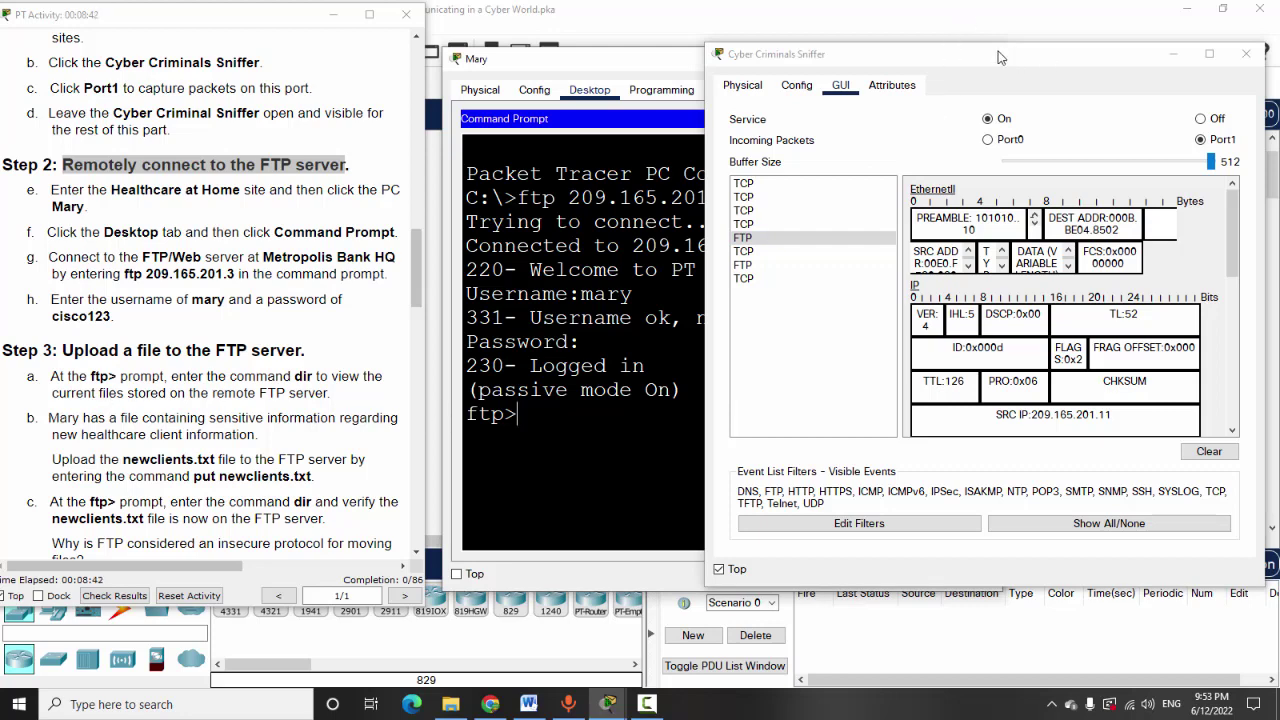
{"action": "left_click_drag", "start_coordinate": [1000, 54], "coordinate": [1012, 54]}
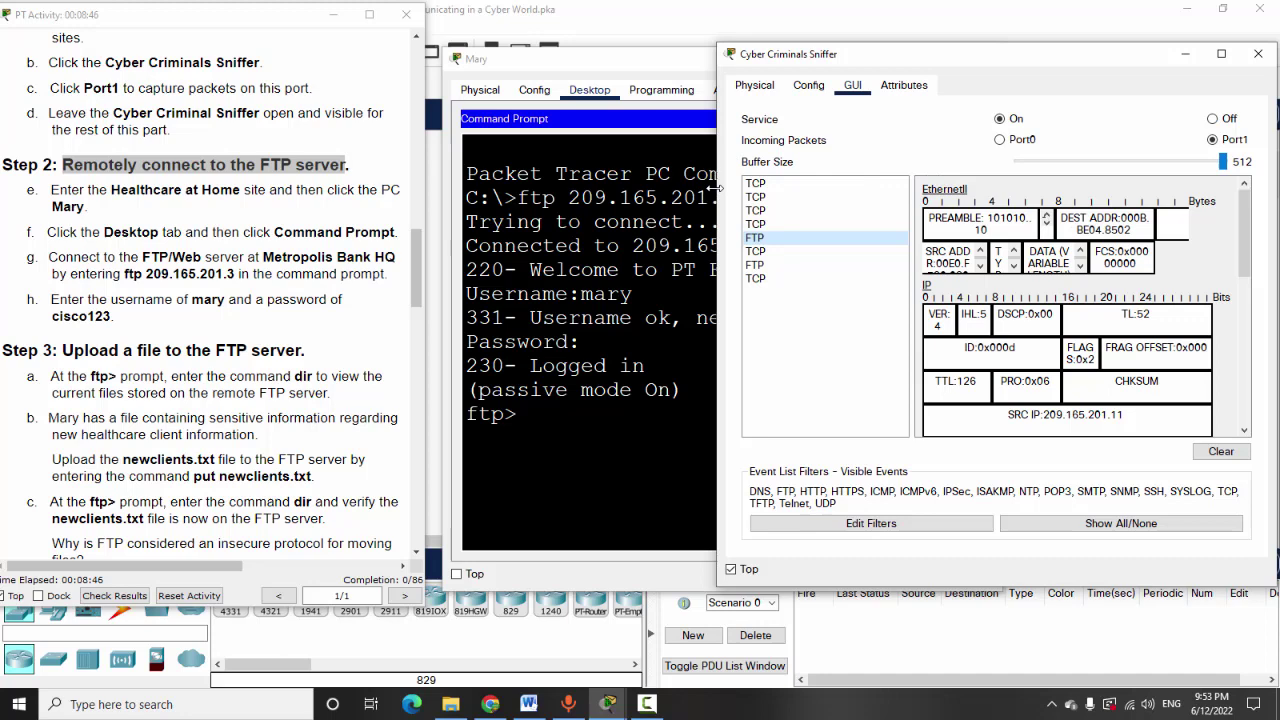
{"action": "left_click_drag", "start_coordinate": [977, 57], "coordinate": [1197, 25]}
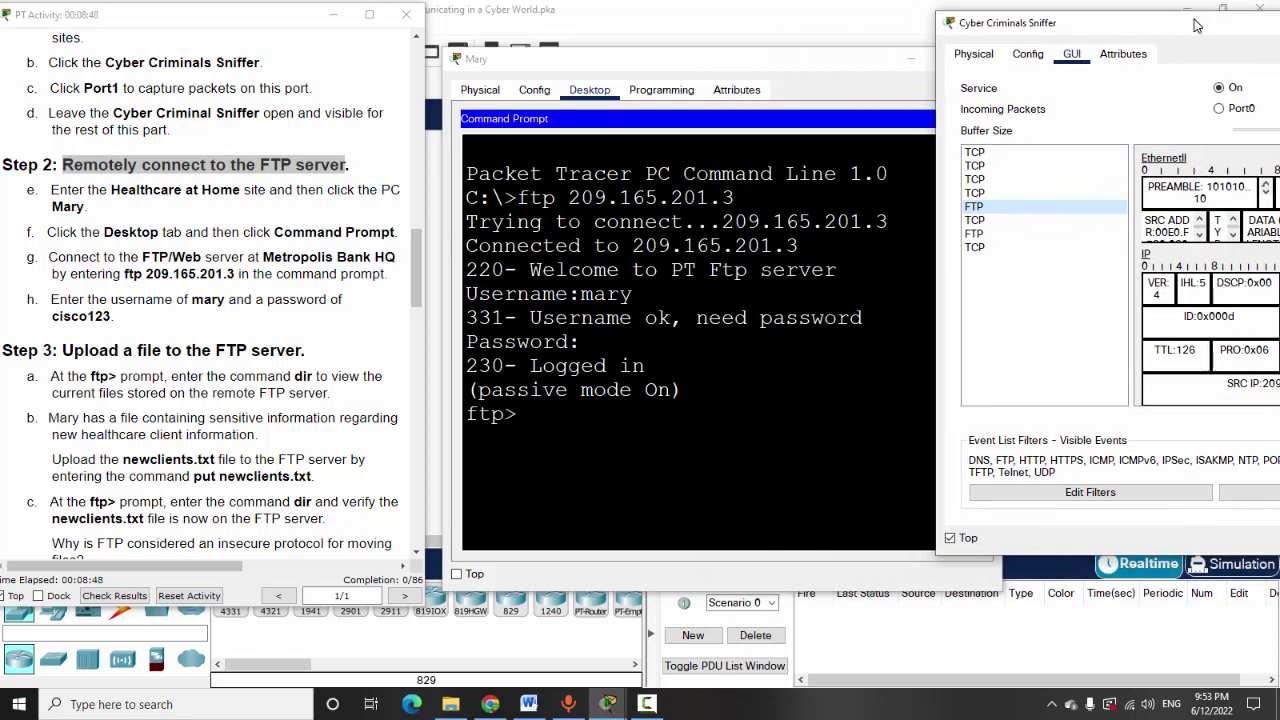
List the FTP server's files with dir at the ftp> prompt
{"action": "left_click", "coordinate": [517, 413]}
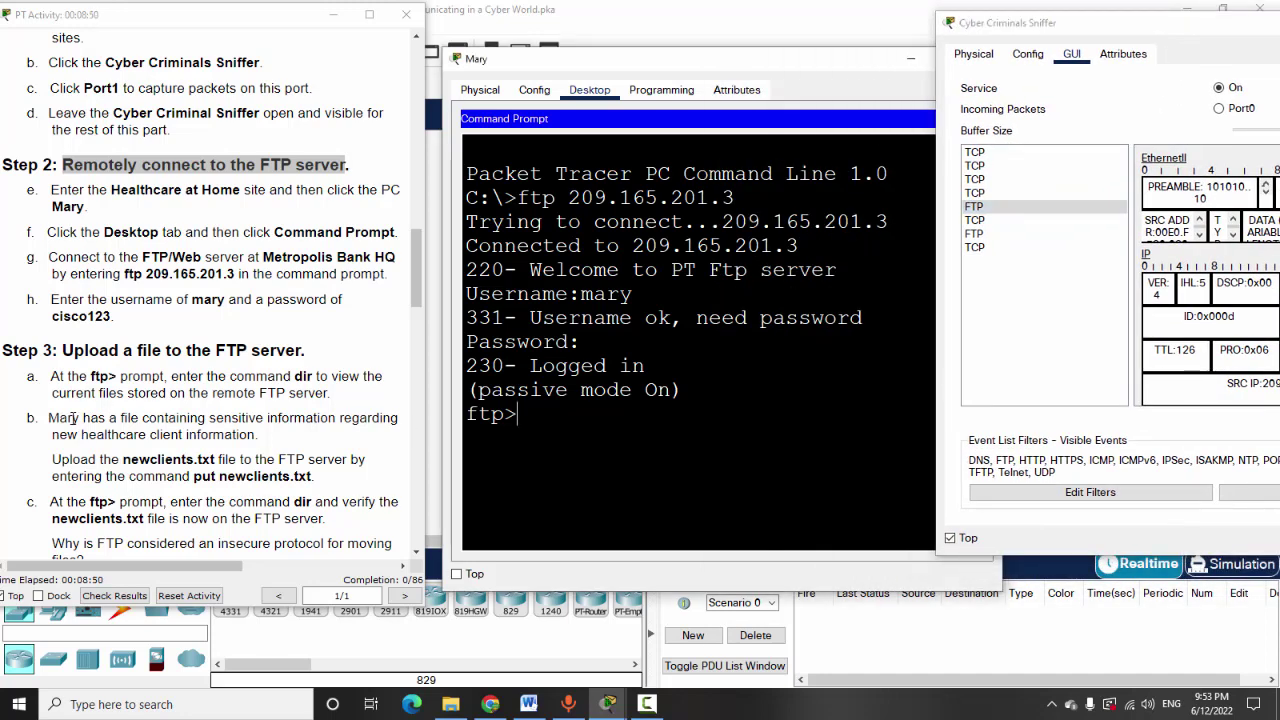
{"action": "type", "text": "dir"}
{"action": "key", "text": "Return"}
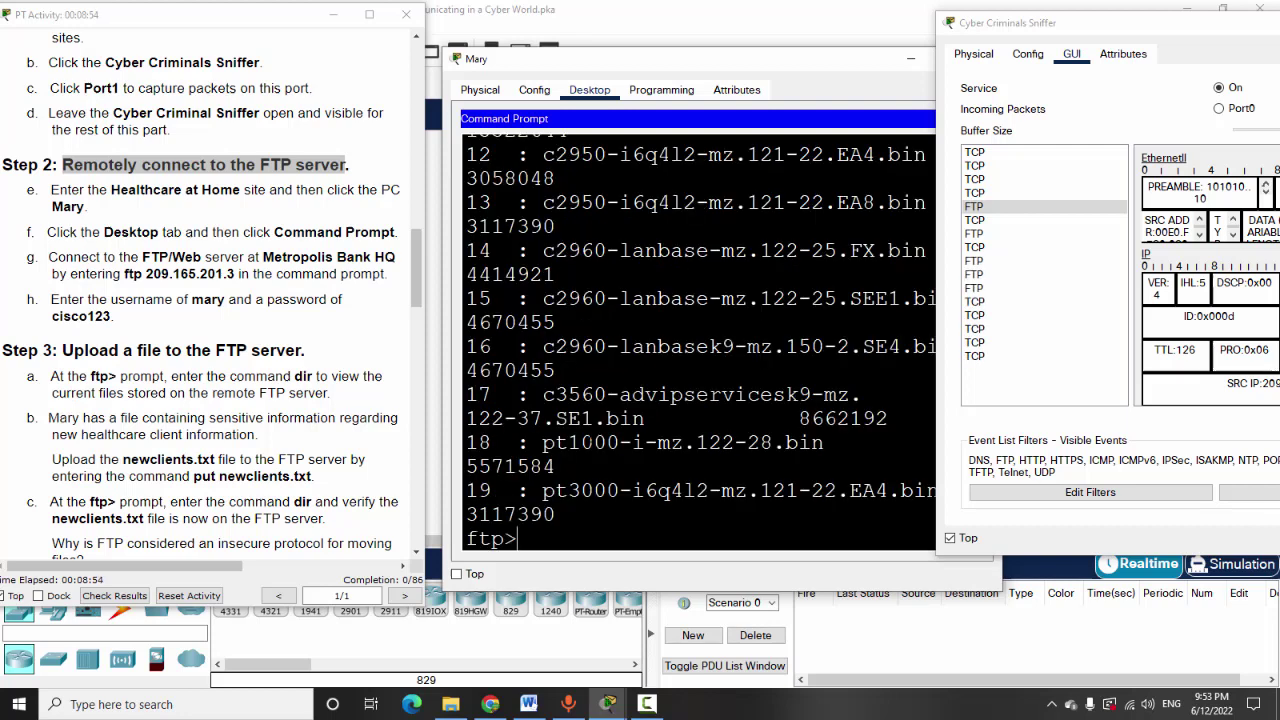
{"action": "left_click_drag", "start_coordinate": [753, 57], "coordinate": [708, 32]}
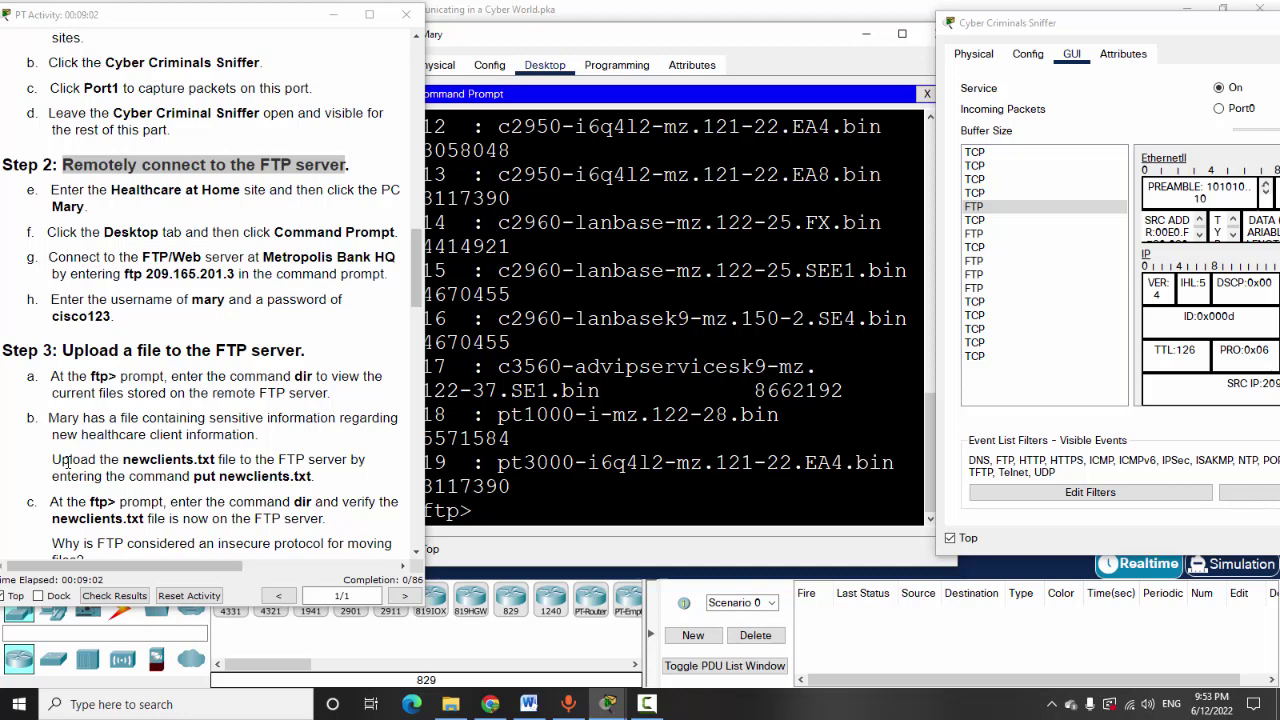
Upload newclients.txt with put, retrying after a misspelled name, for a 644-byte transfer
{"action": "left_click_drag", "start_coordinate": [124, 463], "coordinate": [216, 460]}
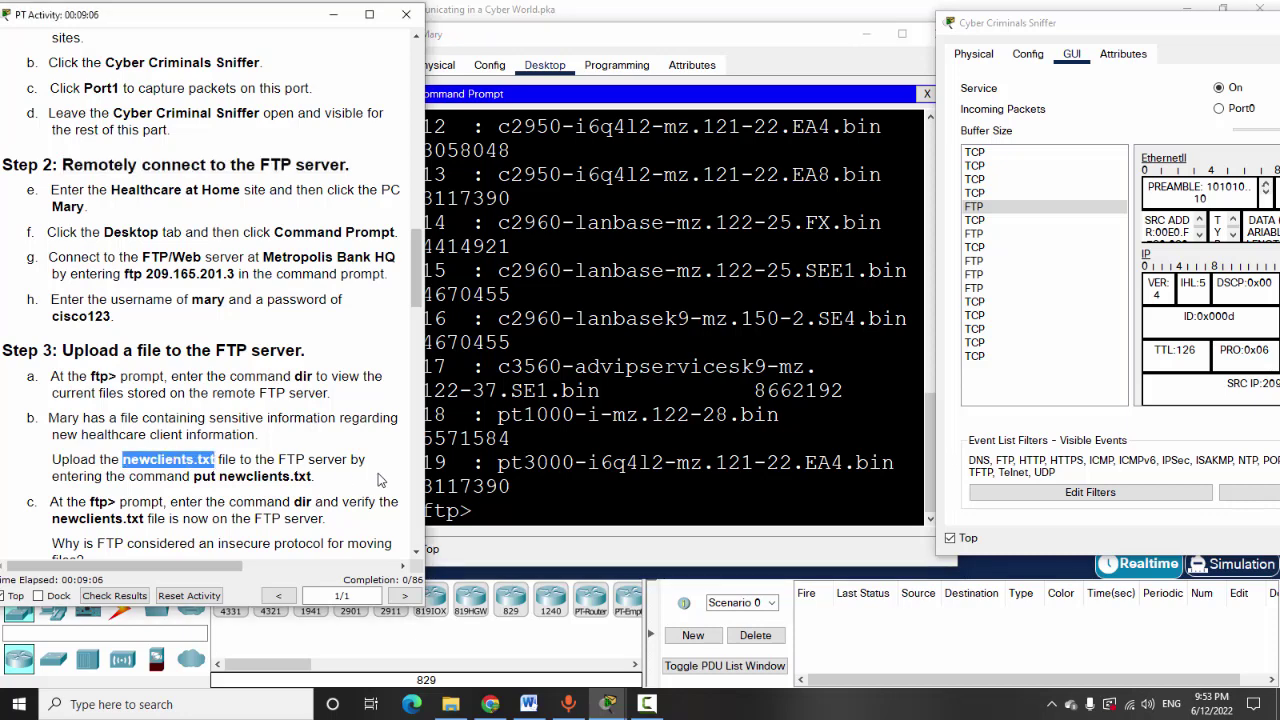
{"action": "left_click", "coordinate": [438, 500]}
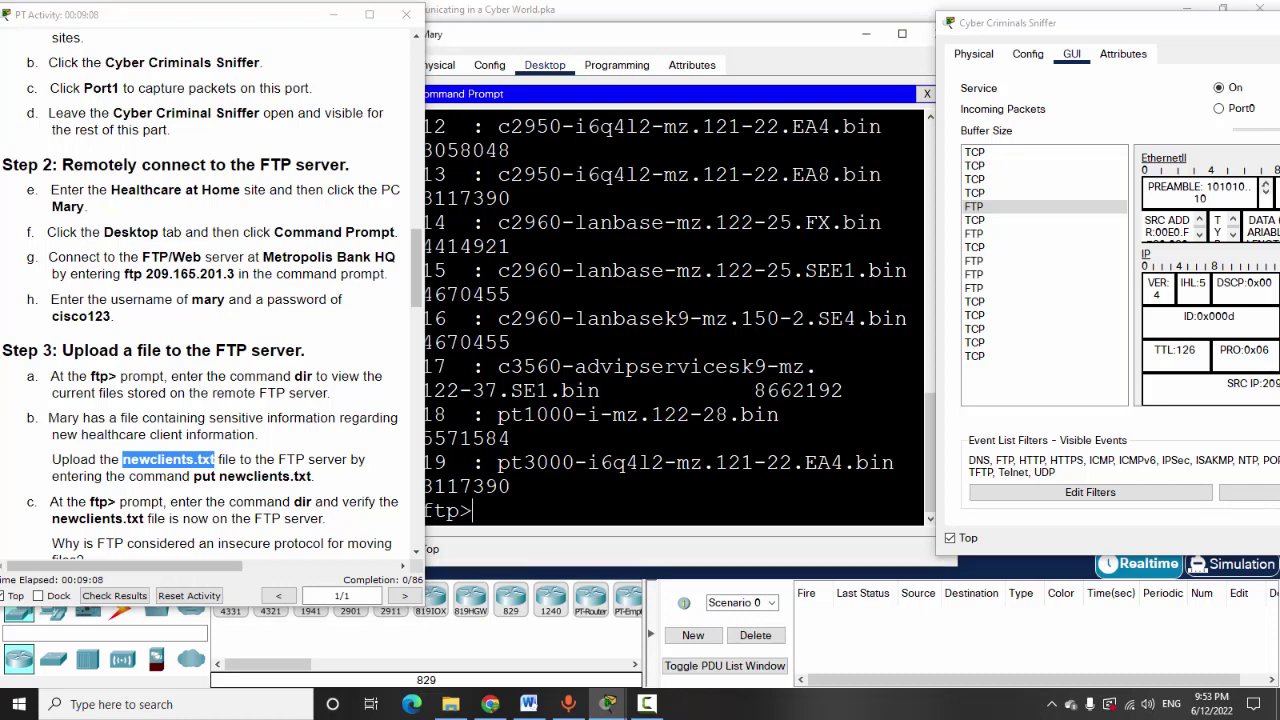
{"action": "type", "text": "put"}
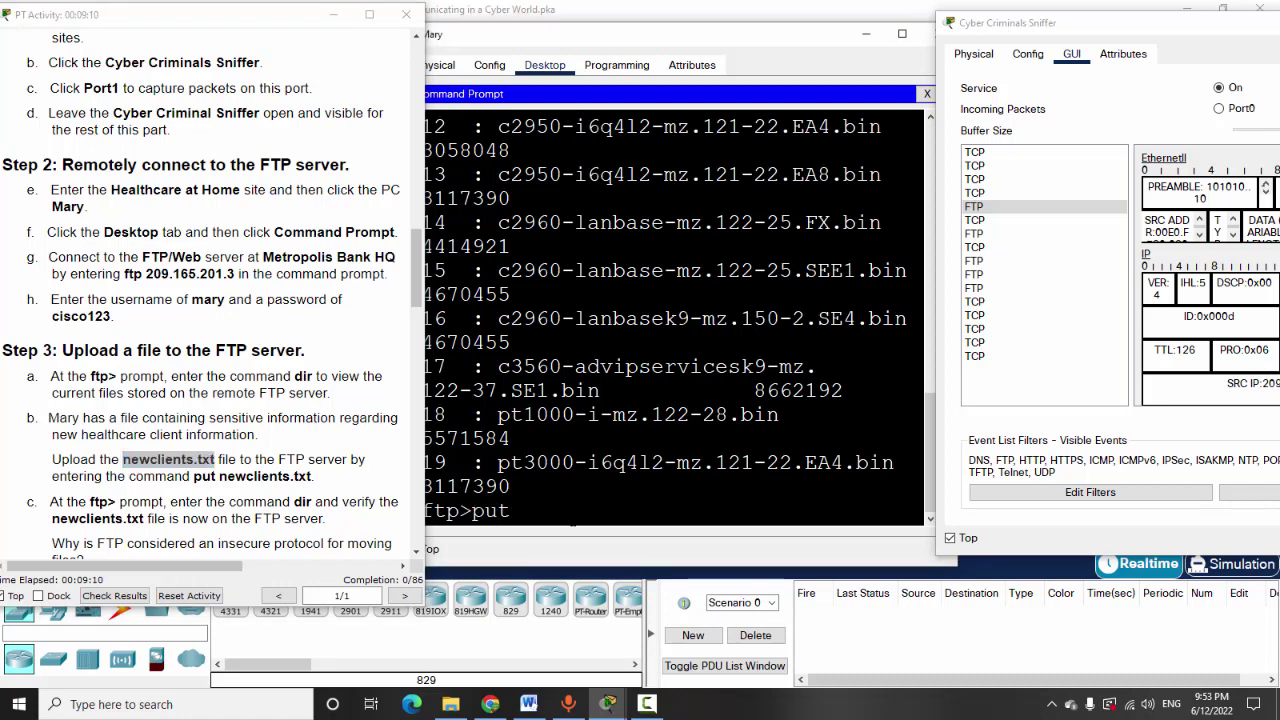
{"action": "type", "text": " newsclie"}
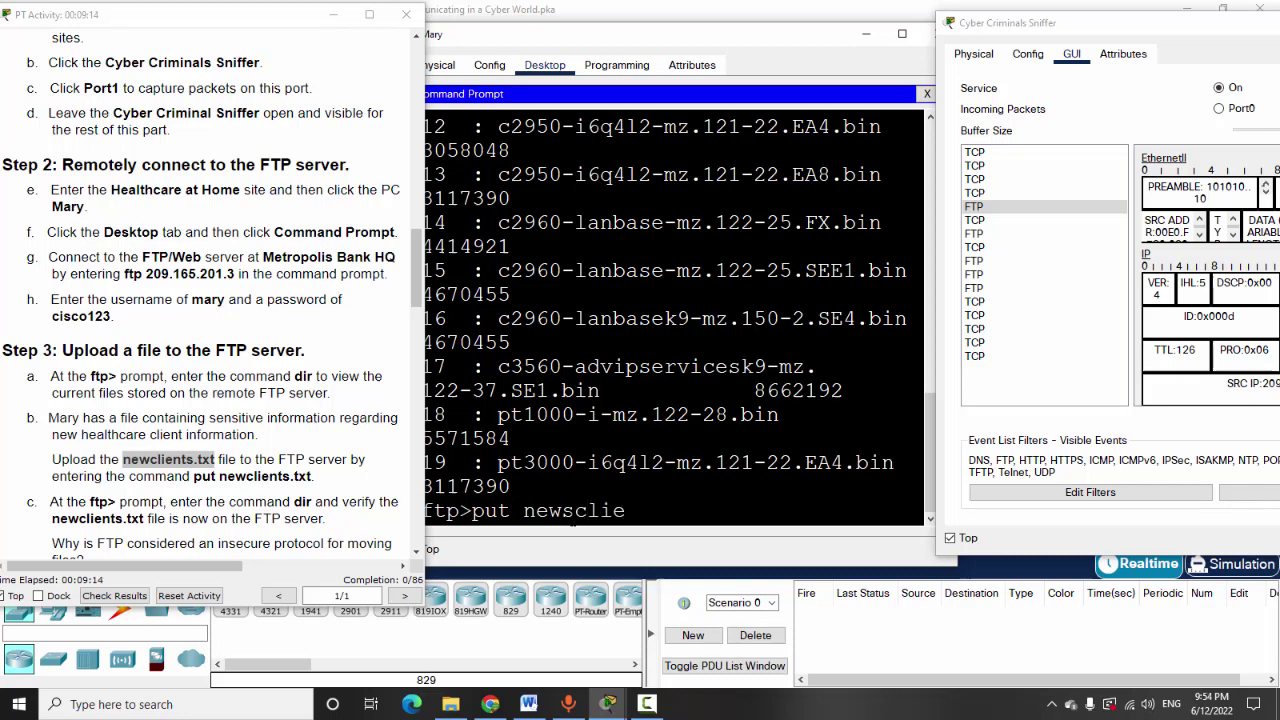
{"action": "type", "text": "nts.txt"}
{"action": "key", "text": "Return"}
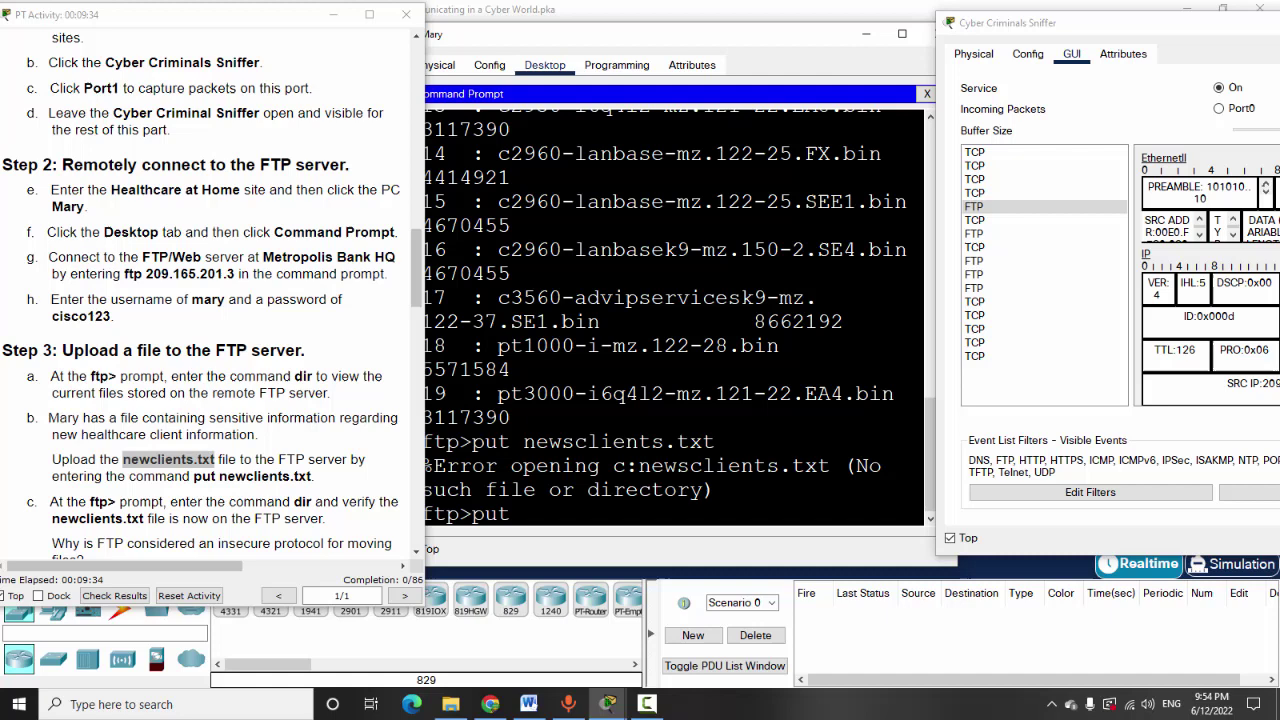
{"action": "type", "text": "new"}
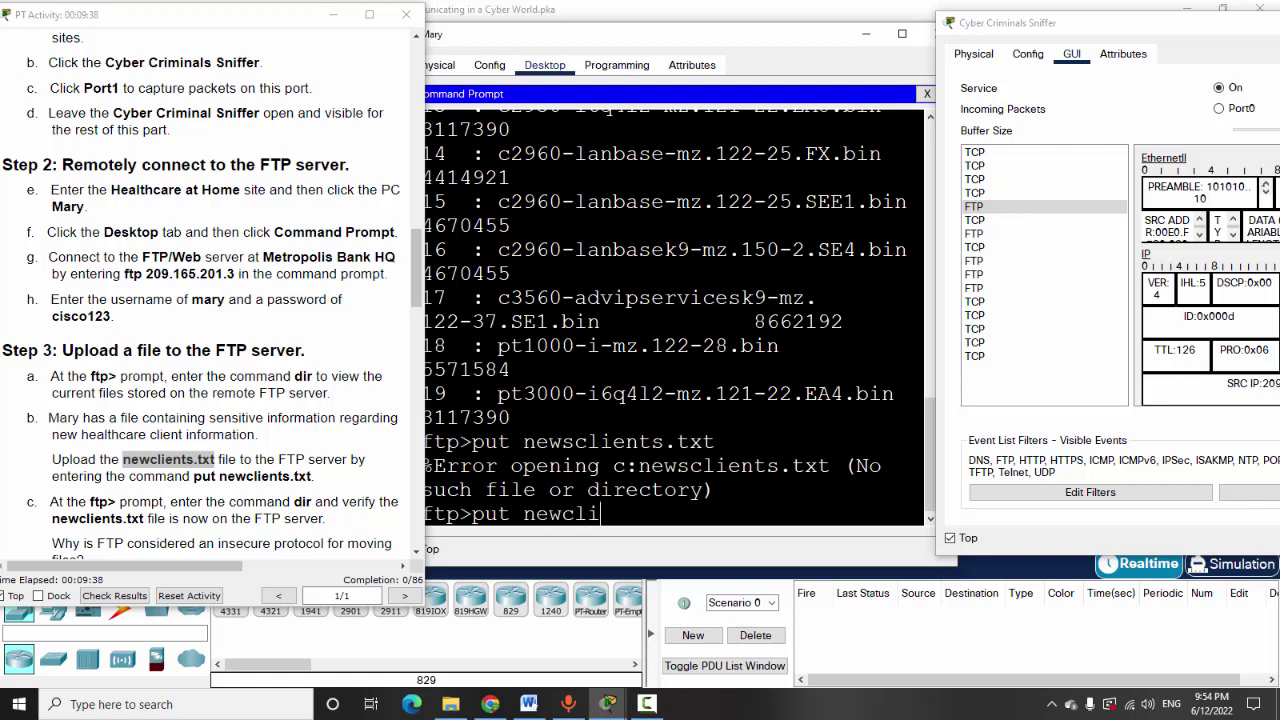
{"action": "type", "text": "clients.txt"}
{"action": "key", "text": "Return"}
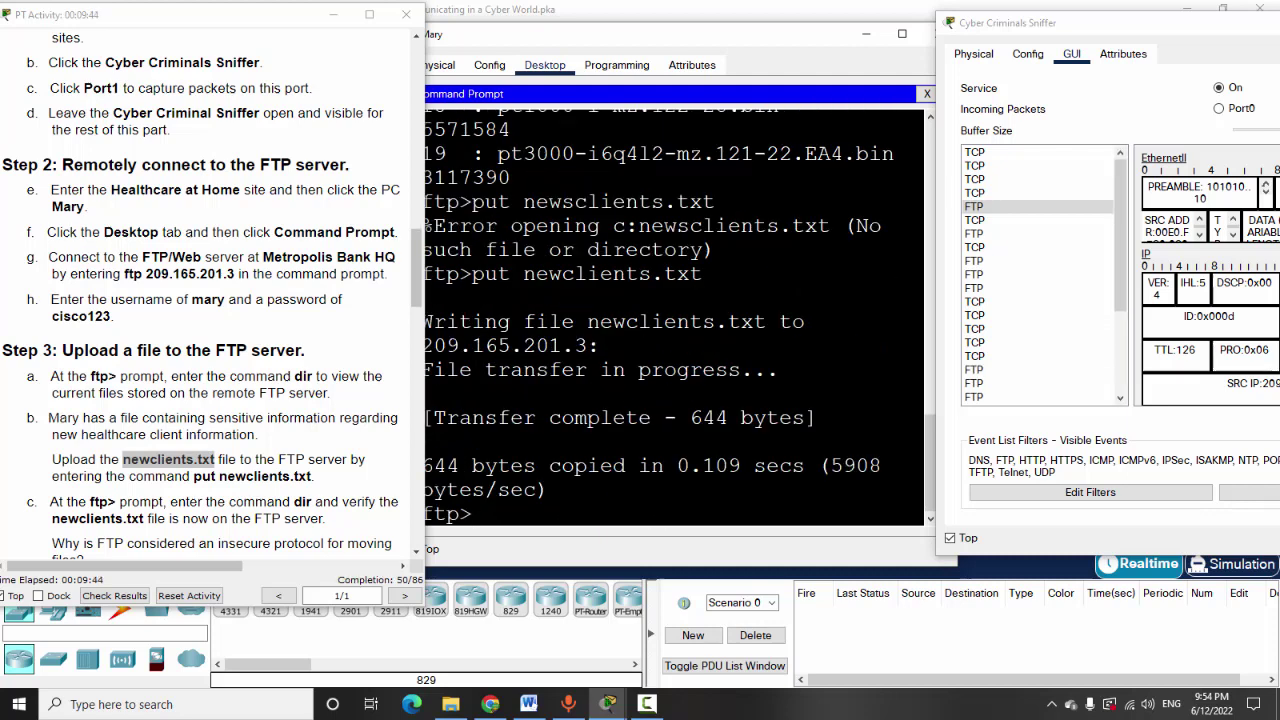
{"action": "left_click_drag", "start_coordinate": [446, 417], "coordinate": [822, 418]}
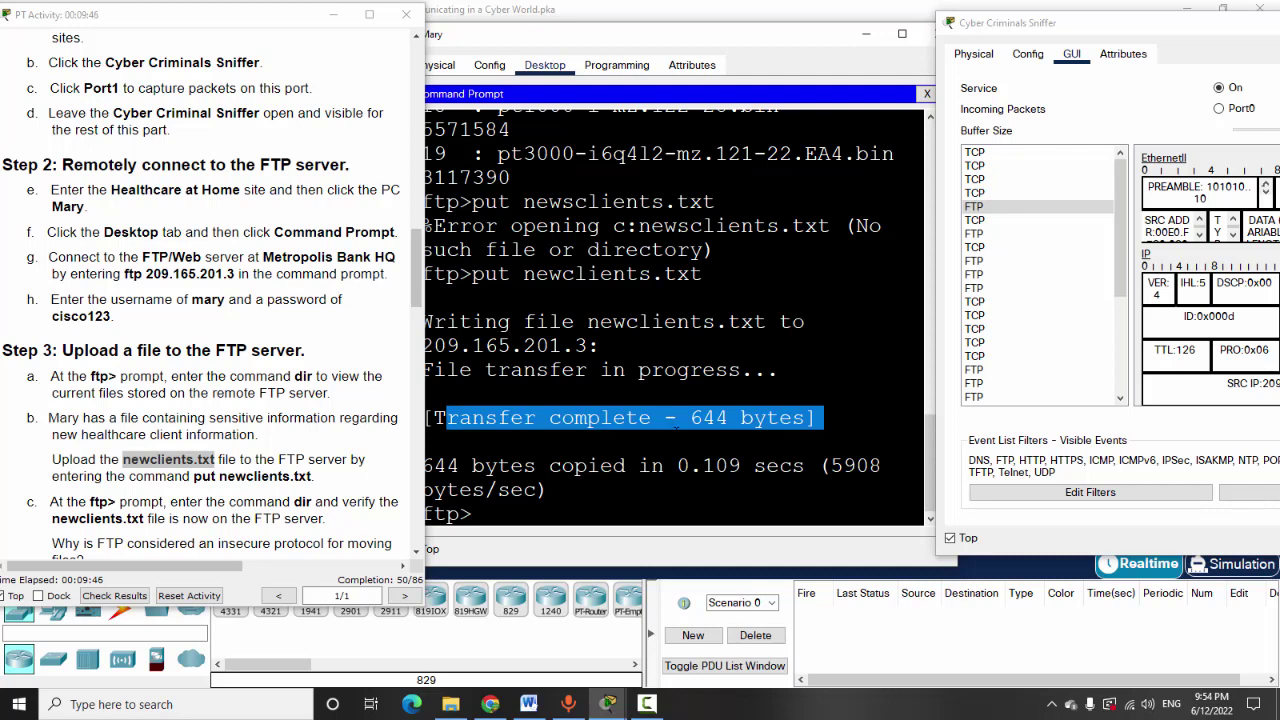
Run dir at the ftp> prompt and confirm newclients.txt appears at 644 bytes
{"action": "left_click_drag", "start_coordinate": [719, 40], "coordinate": [763, 20]}
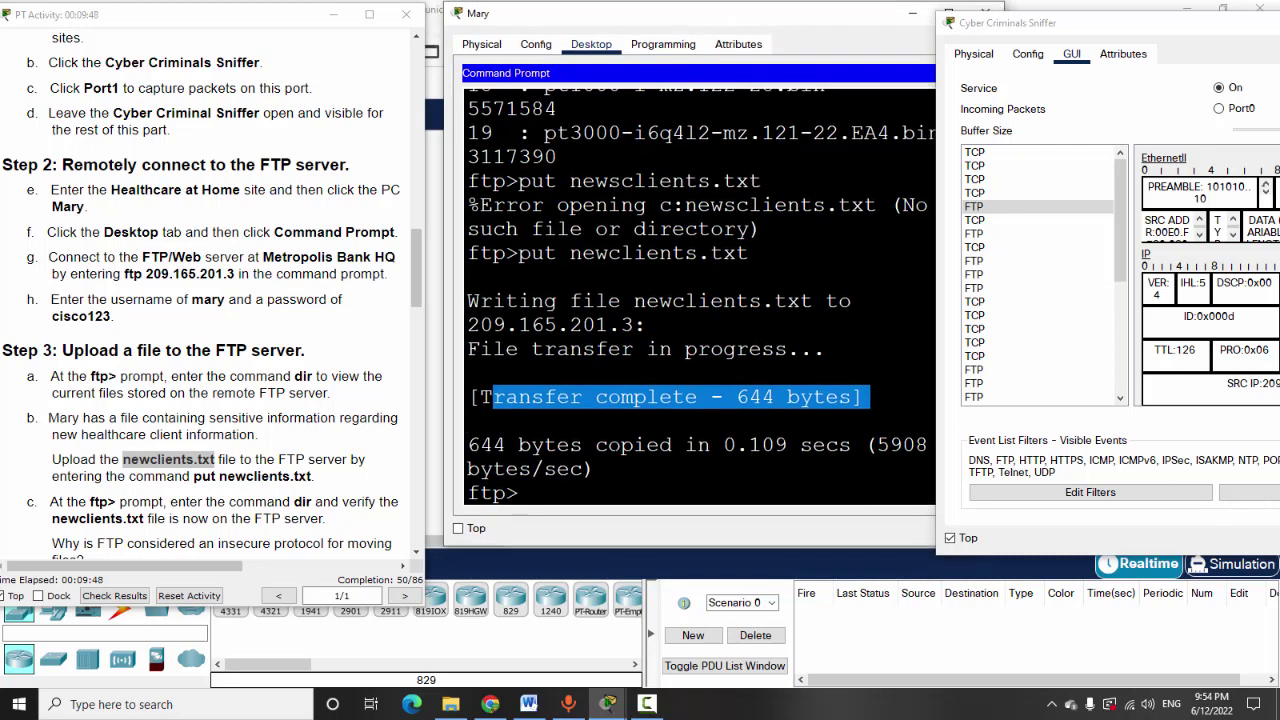
{"action": "left_click", "coordinate": [766, 89]}
{"action": "type", "text": "dir"}
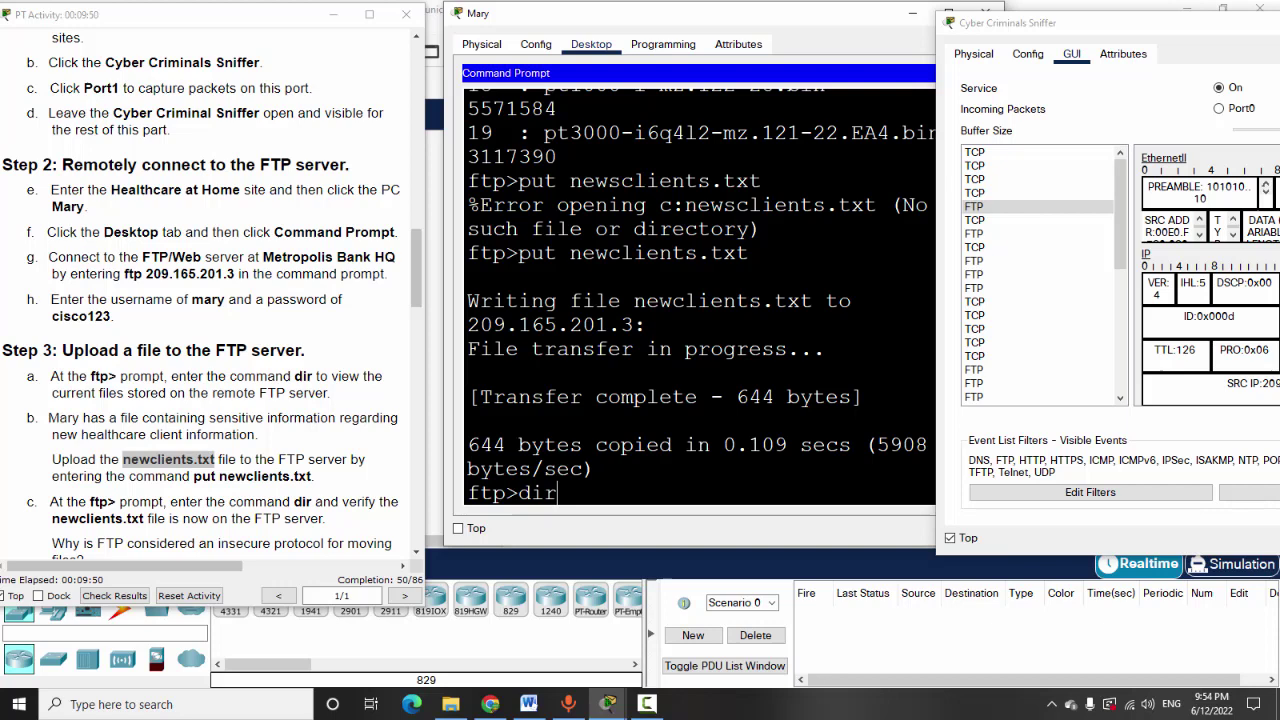
{"action": "key", "text": "Return"}
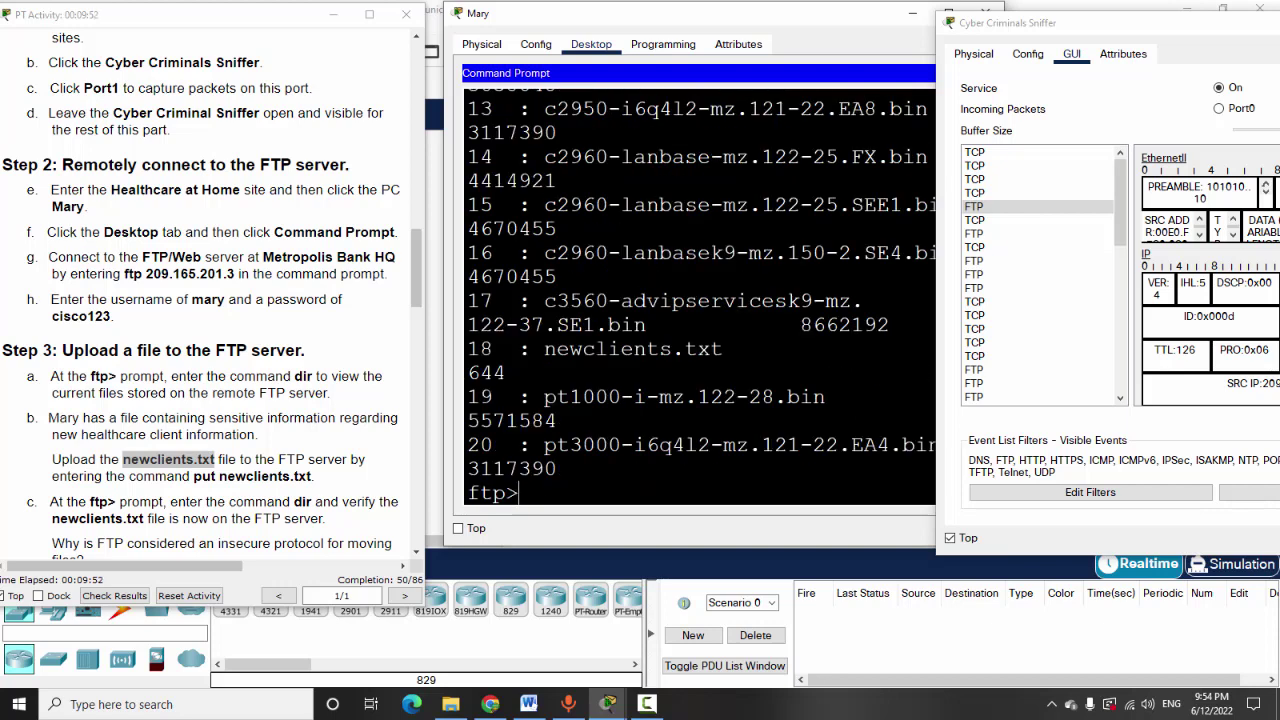
{"action": "left_click_drag", "start_coordinate": [480, 348], "coordinate": [724, 349]}
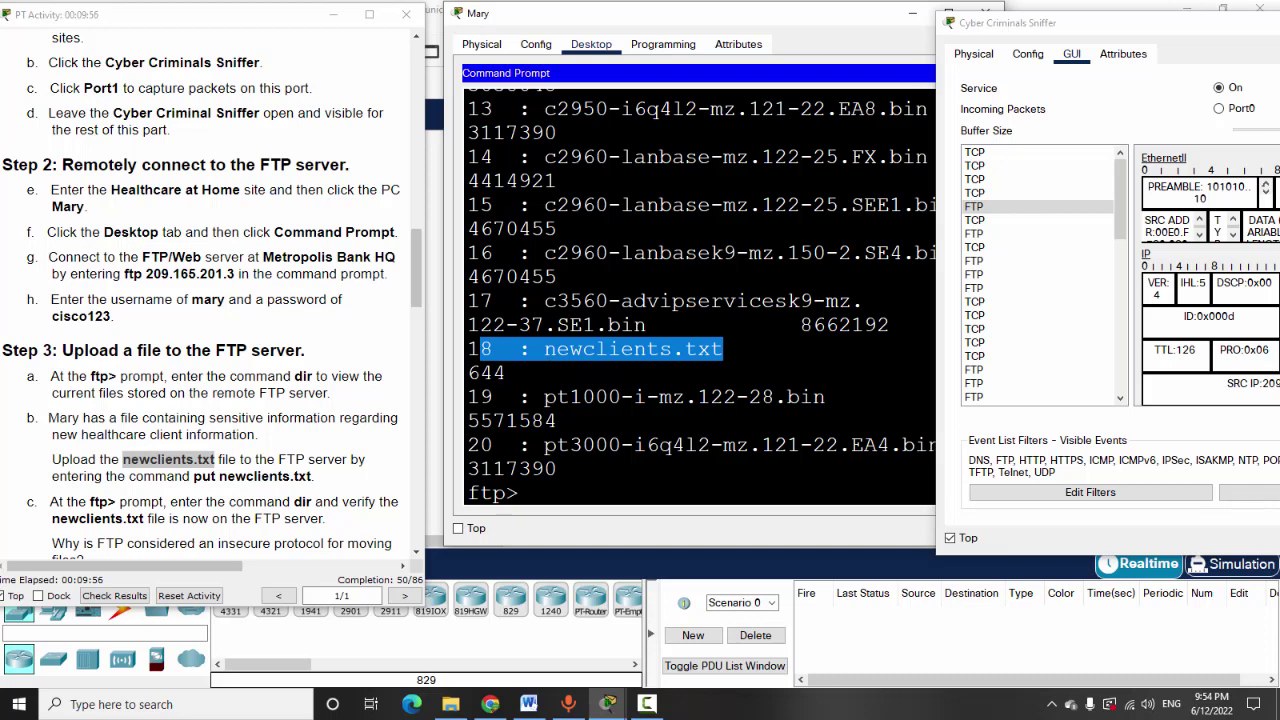
Scroll the activity instructions past the FTP insecurity question down to Step 4
{"action": "scroll", "coordinate": [120, 478], "scroll_direction": "down", "scroll_amount": 4}
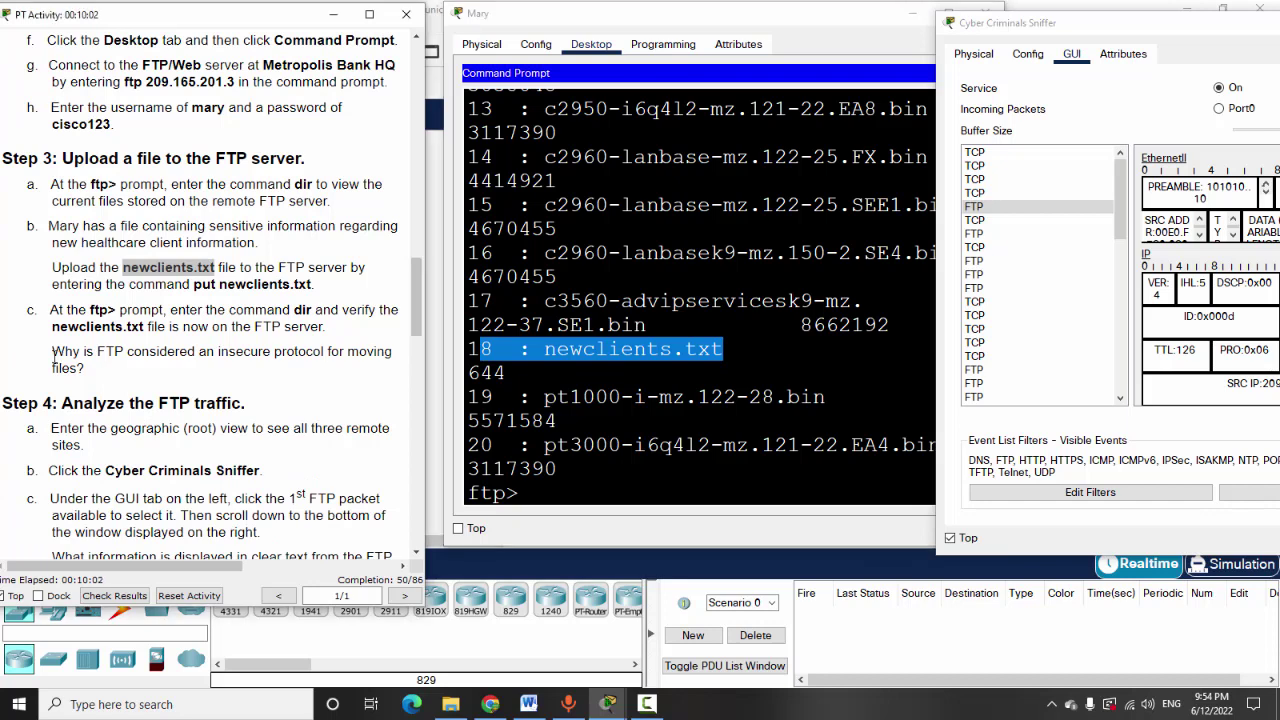
{"action": "left_click_drag", "start_coordinate": [53, 352], "coordinate": [86, 370]}
{"action": "left_click", "coordinate": [134, 374]}
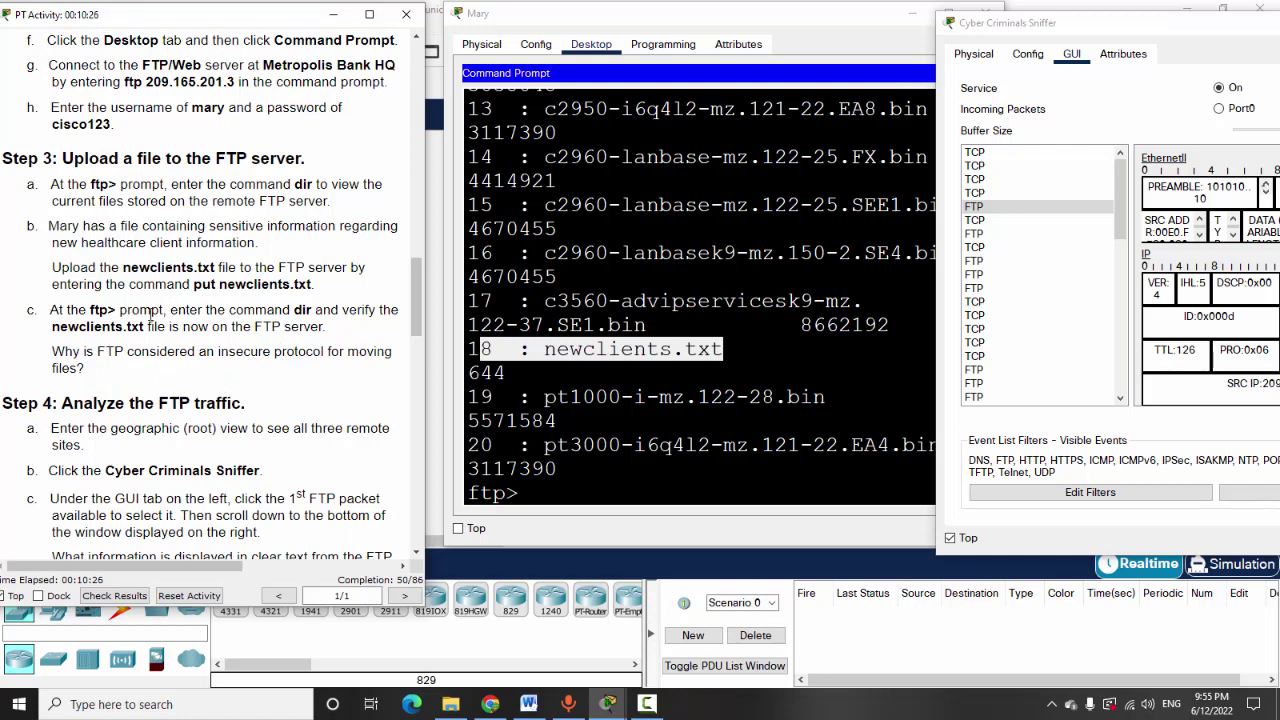
{"action": "scroll", "coordinate": [165, 376], "scroll_direction": "down", "scroll_amount": 3}
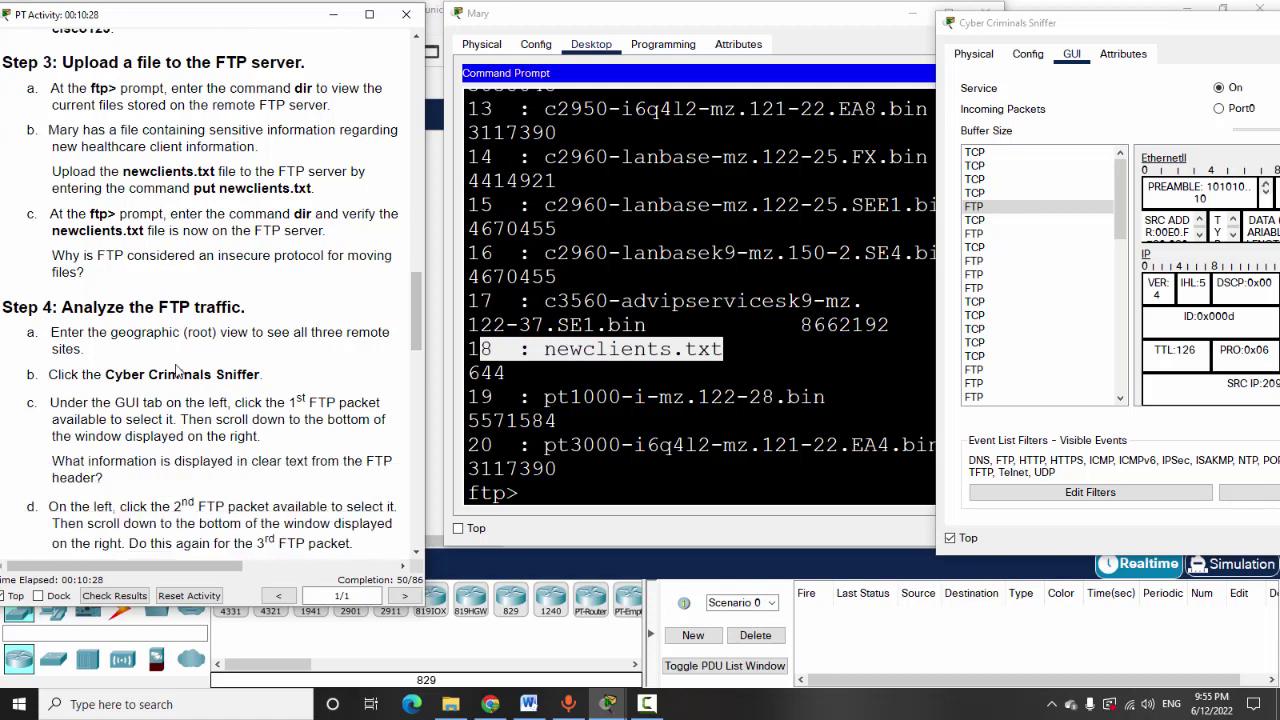
{"action": "scroll", "coordinate": [145, 276], "scroll_direction": "down", "scroll_amount": 1}
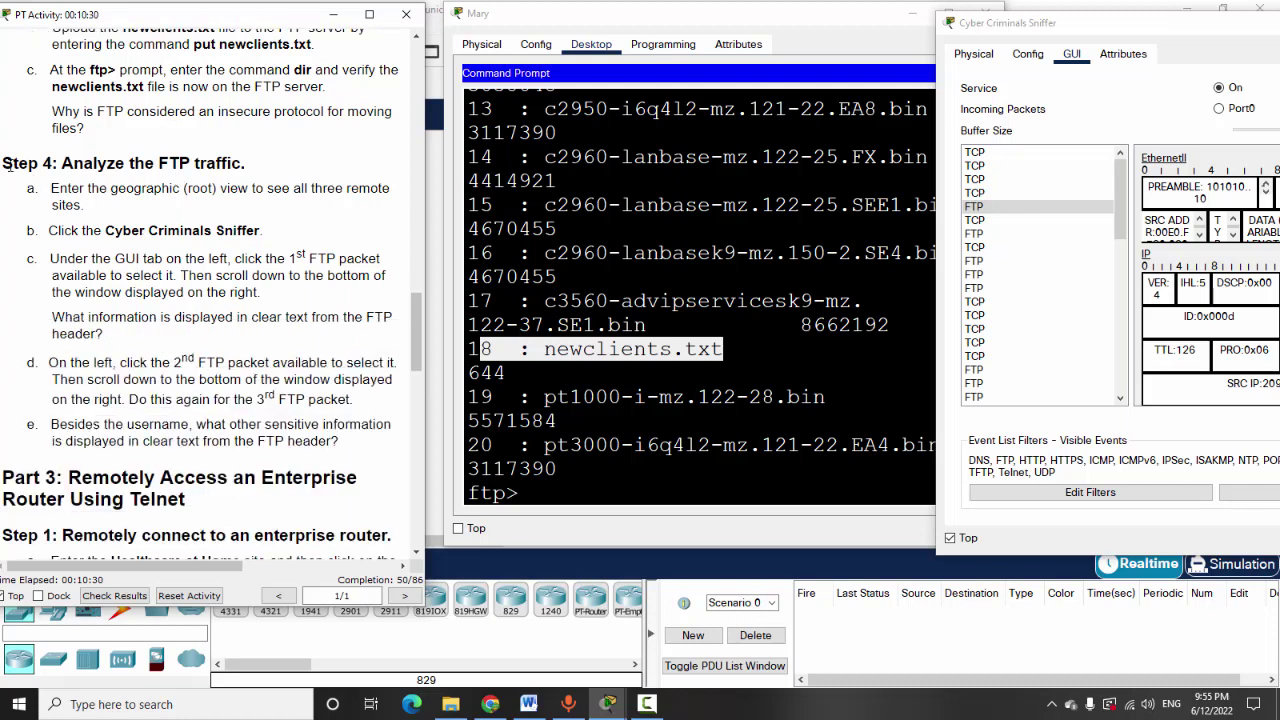
Move, widen and maximize the Cyber Criminals Sniffer window to see more packet fields
{"action": "left_click_drag", "start_coordinate": [33, 165], "coordinate": [255, 167]}
{"action": "left_click", "coordinate": [246, 229]}
{"action": "left_click_drag", "start_coordinate": [1120, 22], "coordinate": [704, 29]}
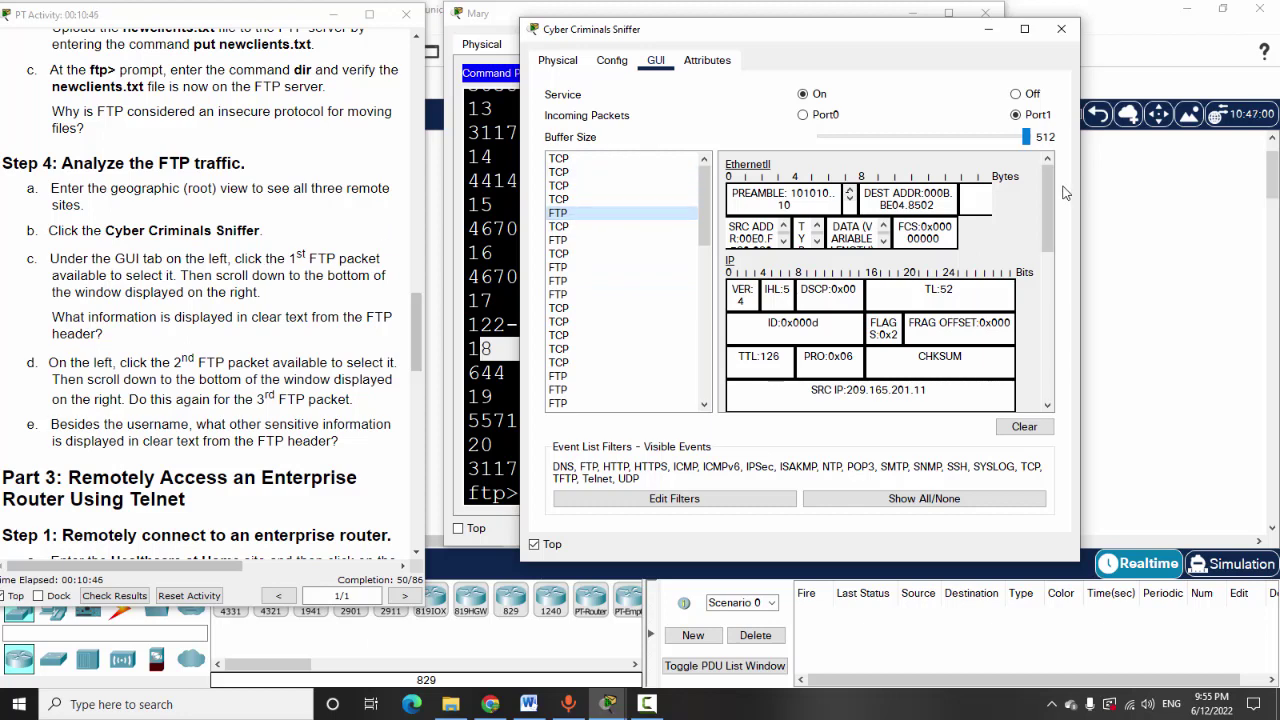
{"action": "left_click_drag", "start_coordinate": [1080, 192], "coordinate": [1260, 207]}
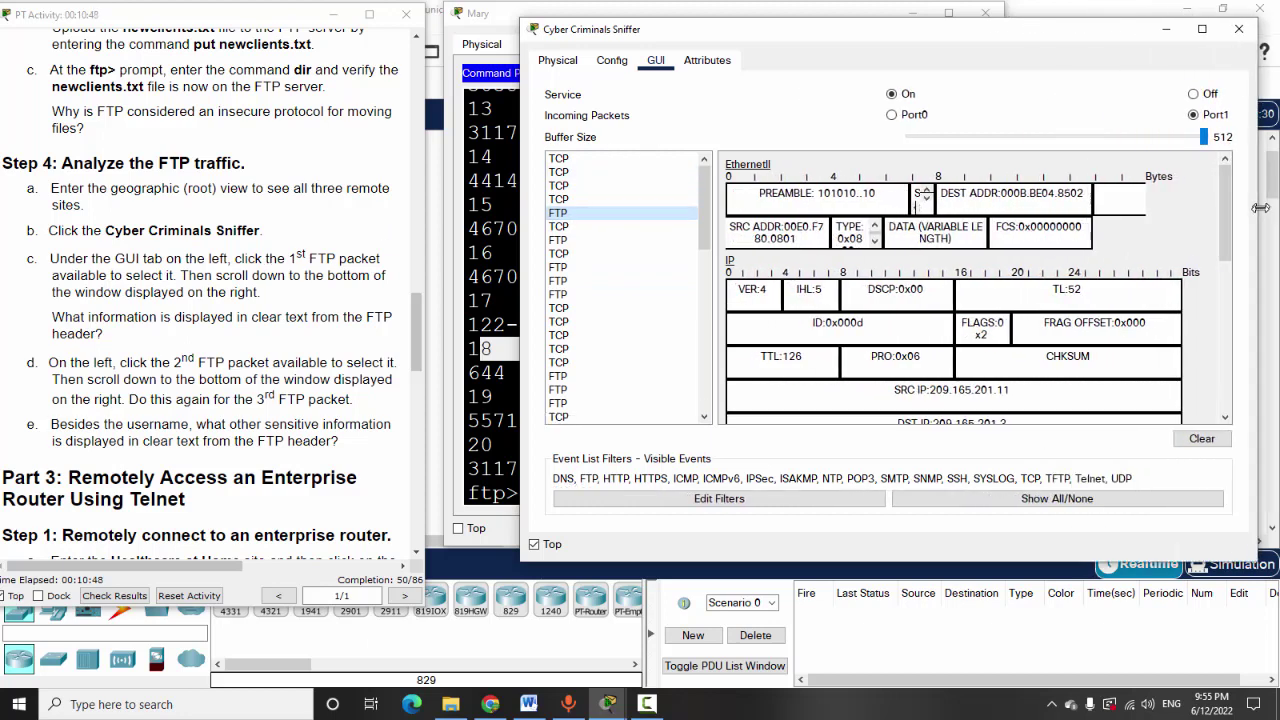
{"action": "scroll", "coordinate": [1215, 200], "scroll_direction": "down", "scroll_amount": 1}
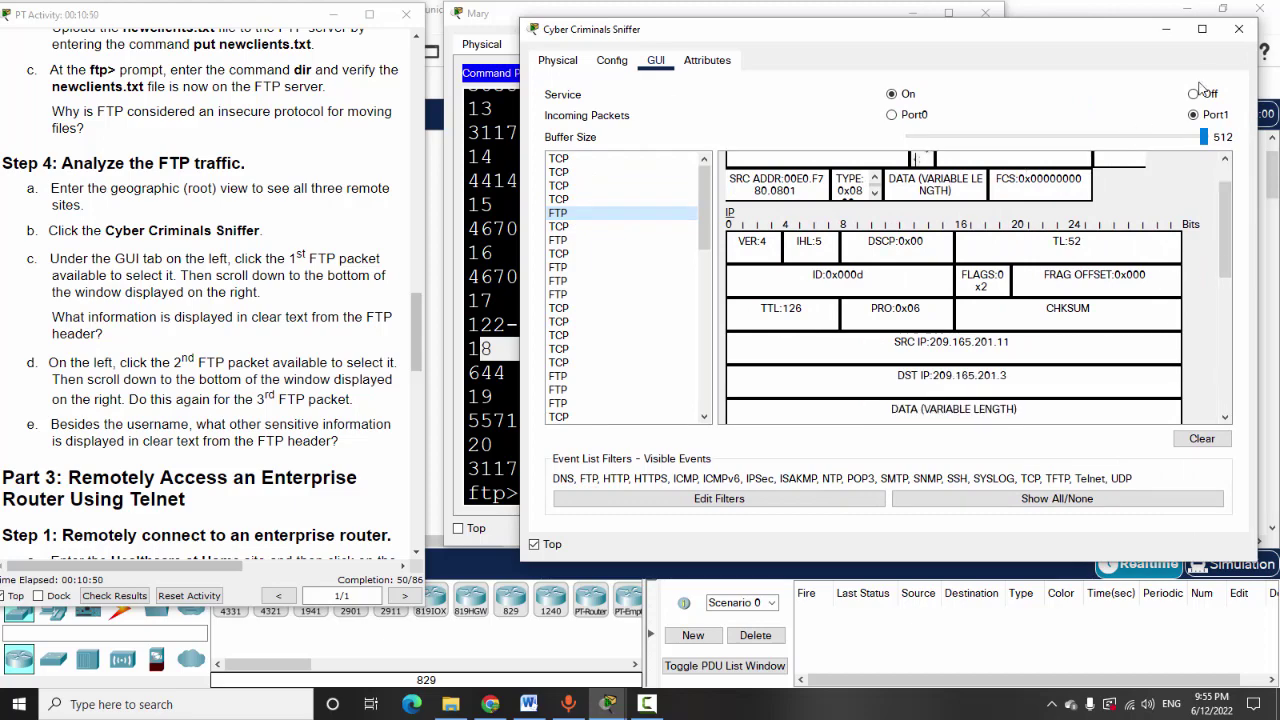
{"action": "left_click", "coordinate": [1202, 28]}
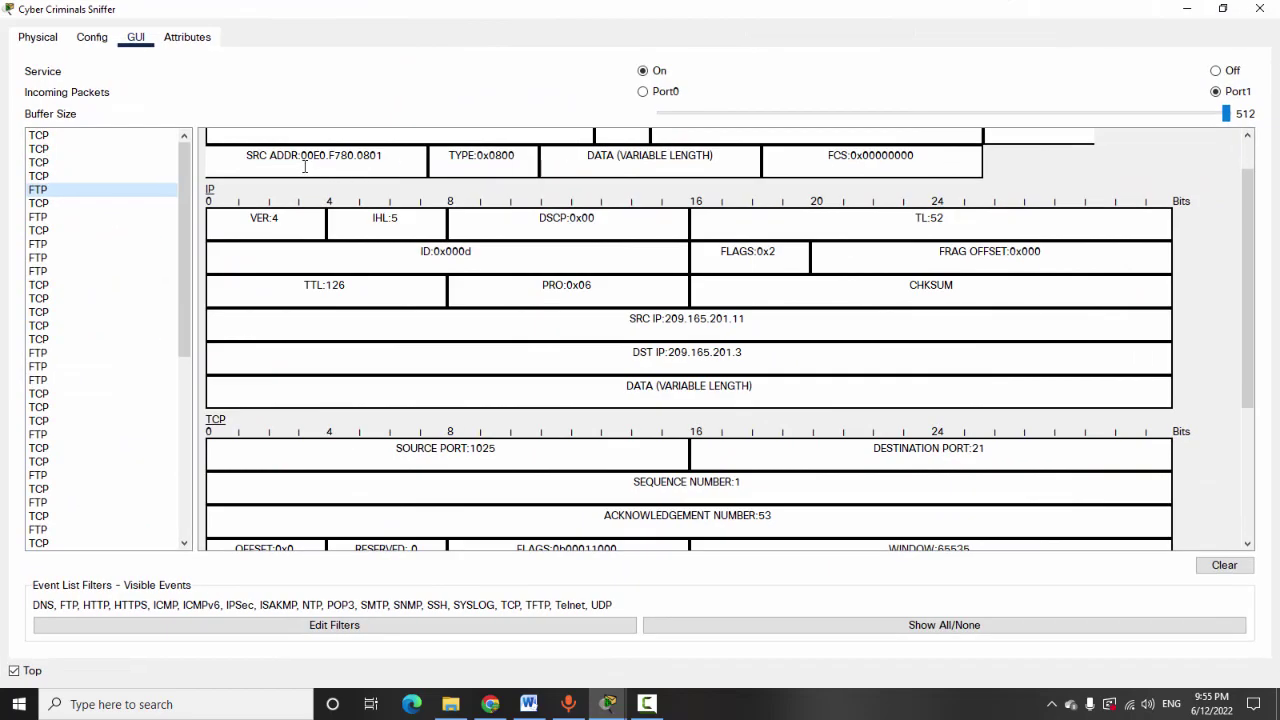
{"action": "scroll", "coordinate": [309, 185], "scroll_direction": "up", "scroll_amount": 1}
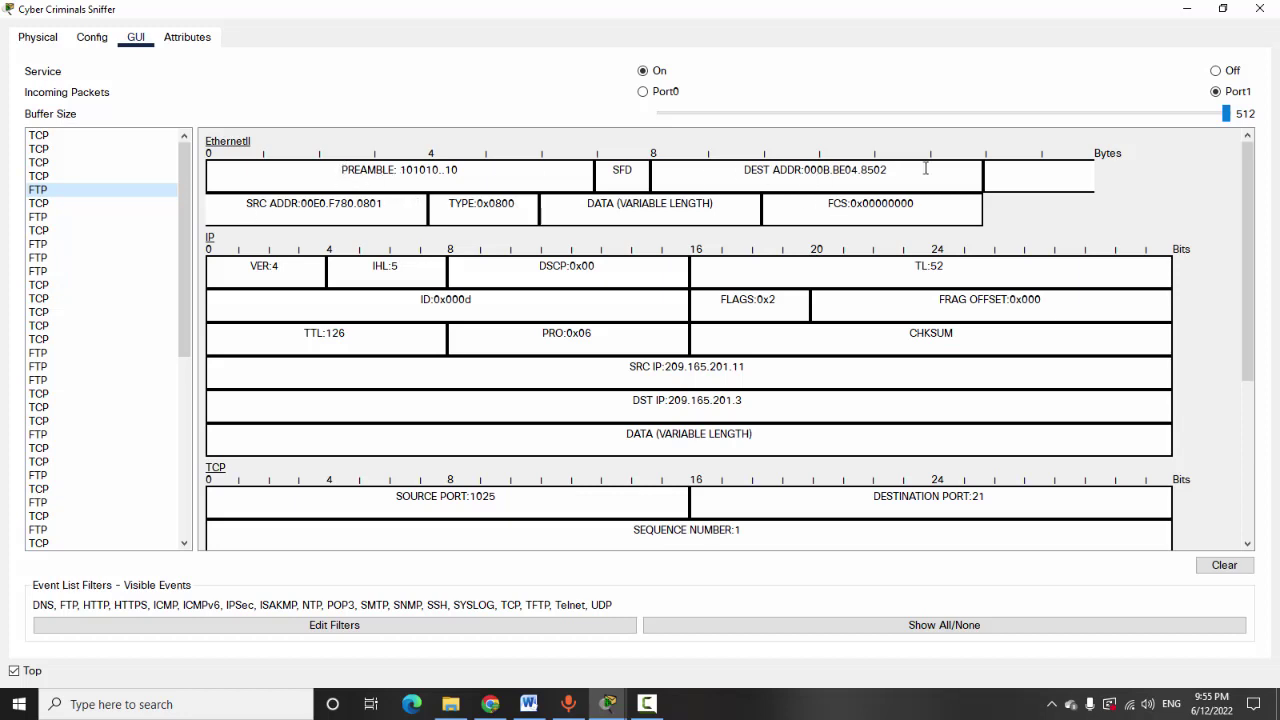
Inspect the first FTP packet and highlight its captured USER command and username
{"action": "left_click", "coordinate": [805, 172]}
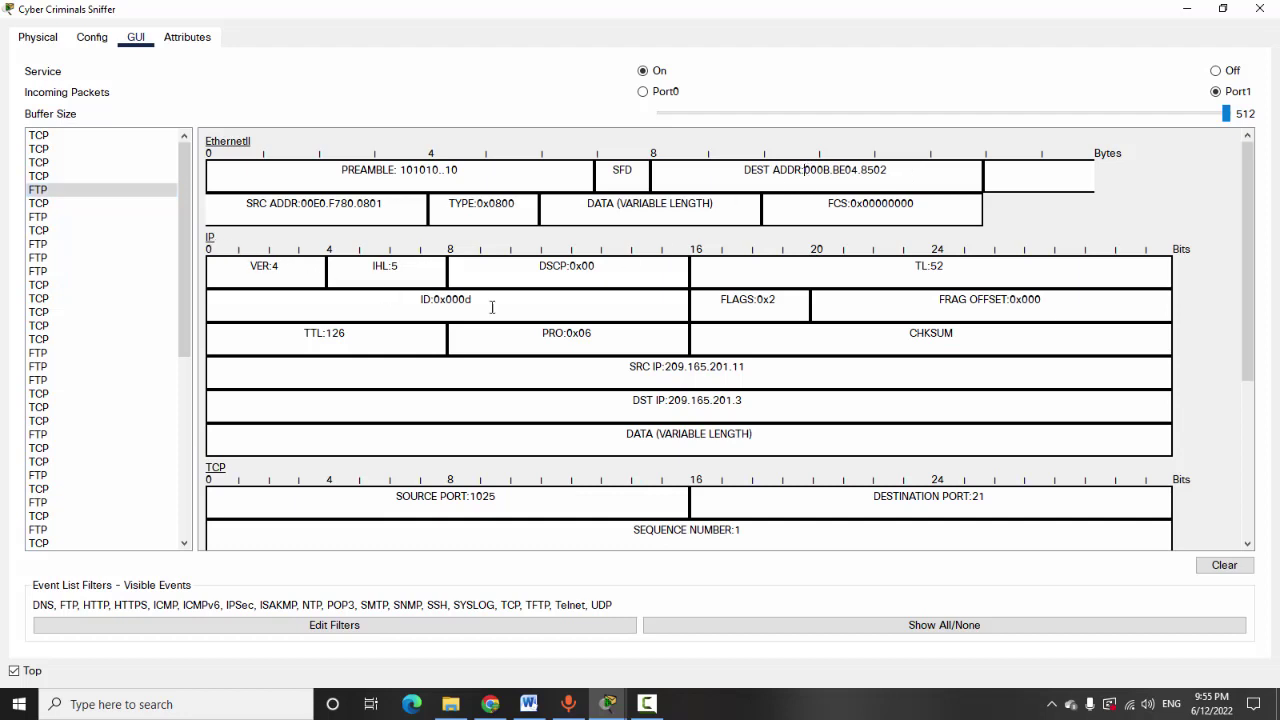
{"action": "scroll", "coordinate": [638, 324], "scroll_direction": "down", "scroll_amount": 1}
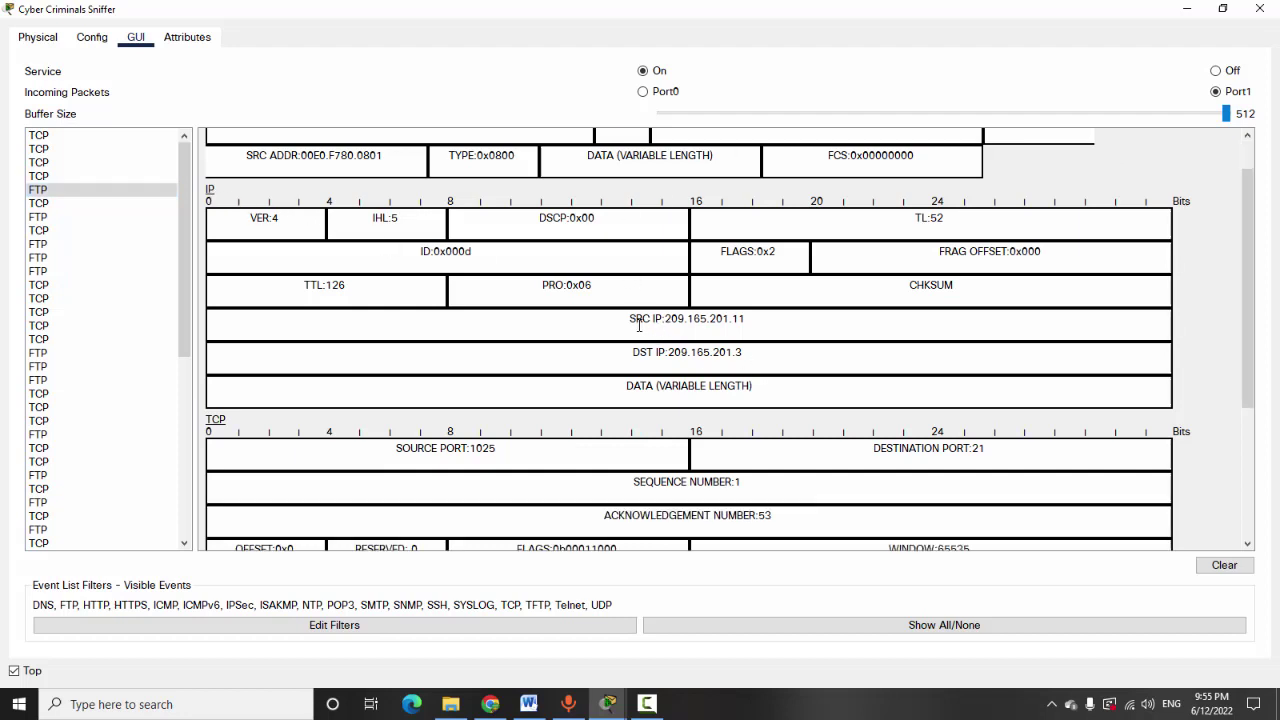
{"action": "scroll", "coordinate": [690, 385], "scroll_direction": "down", "scroll_amount": 2}
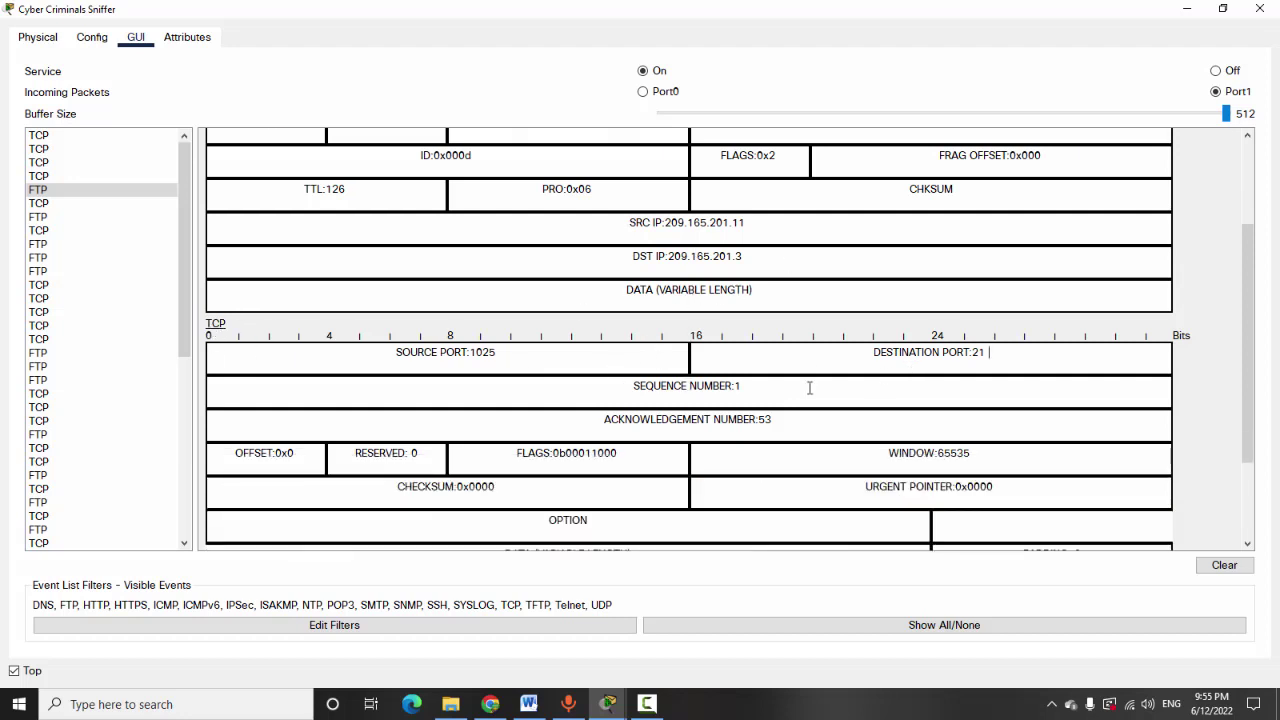
{"action": "scroll", "coordinate": [810, 388], "scroll_direction": "down", "scroll_amount": 1}
{"action": "scroll", "coordinate": [367, 378], "scroll_direction": "down", "scroll_amount": 2}
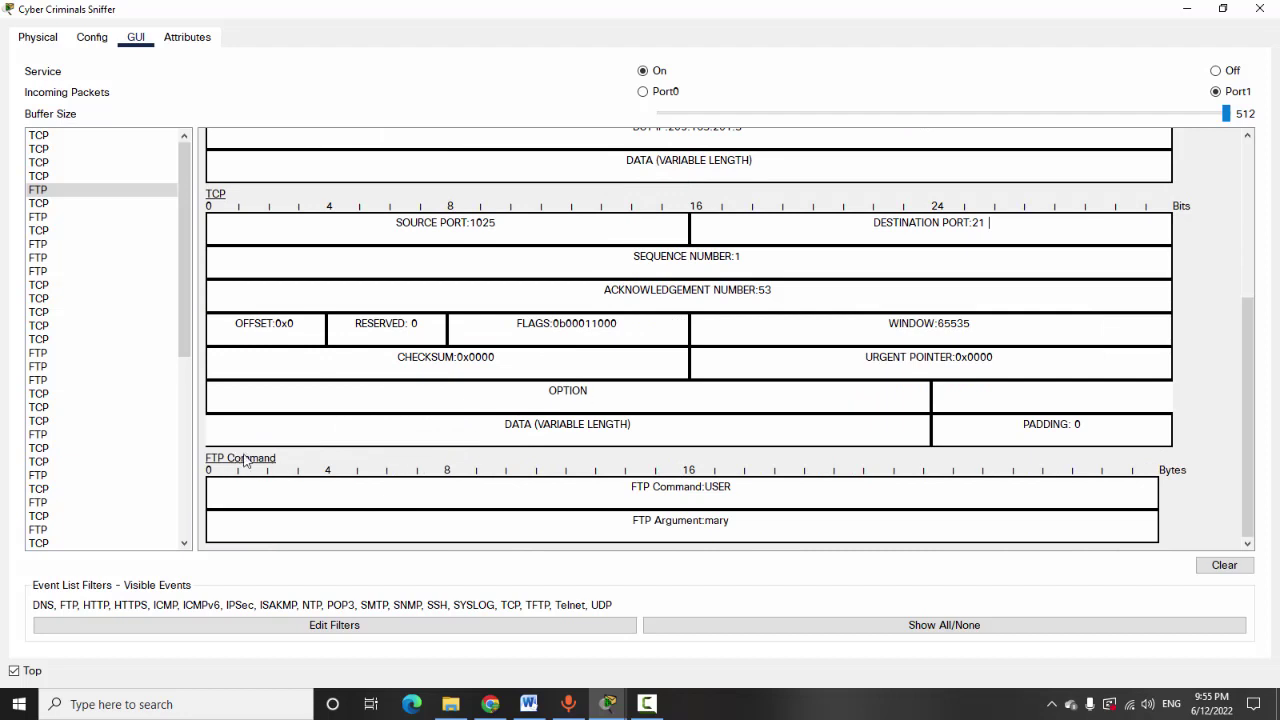
{"action": "left_click_drag", "start_coordinate": [718, 486], "coordinate": [771, 486]}
{"action": "left_click_drag", "start_coordinate": [709, 527], "coordinate": [830, 526]}
{"action": "scroll", "coordinate": [530, 487], "scroll_direction": "up", "scroll_amount": 6}
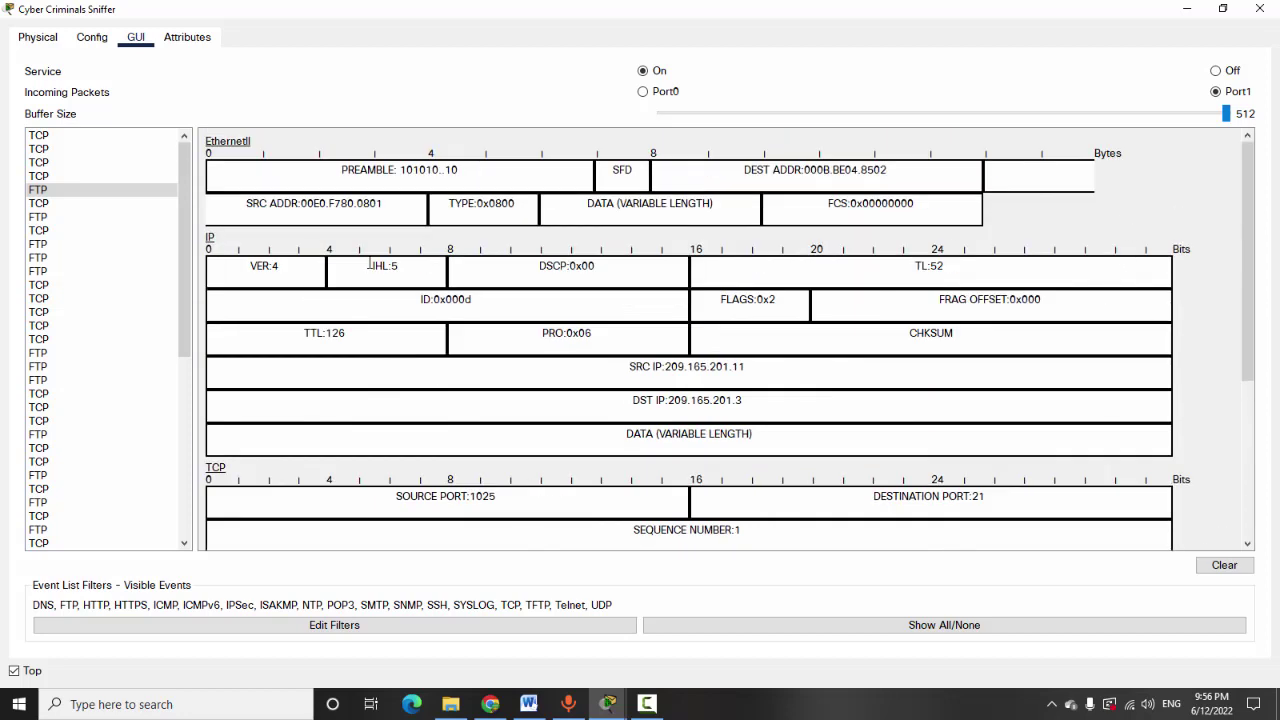
{"action": "scroll", "coordinate": [386, 323], "scroll_direction": "down", "scroll_amount": 5}
Check the later captured FTP packets' details, then return to the first one
{"action": "left_click", "coordinate": [62, 436]}
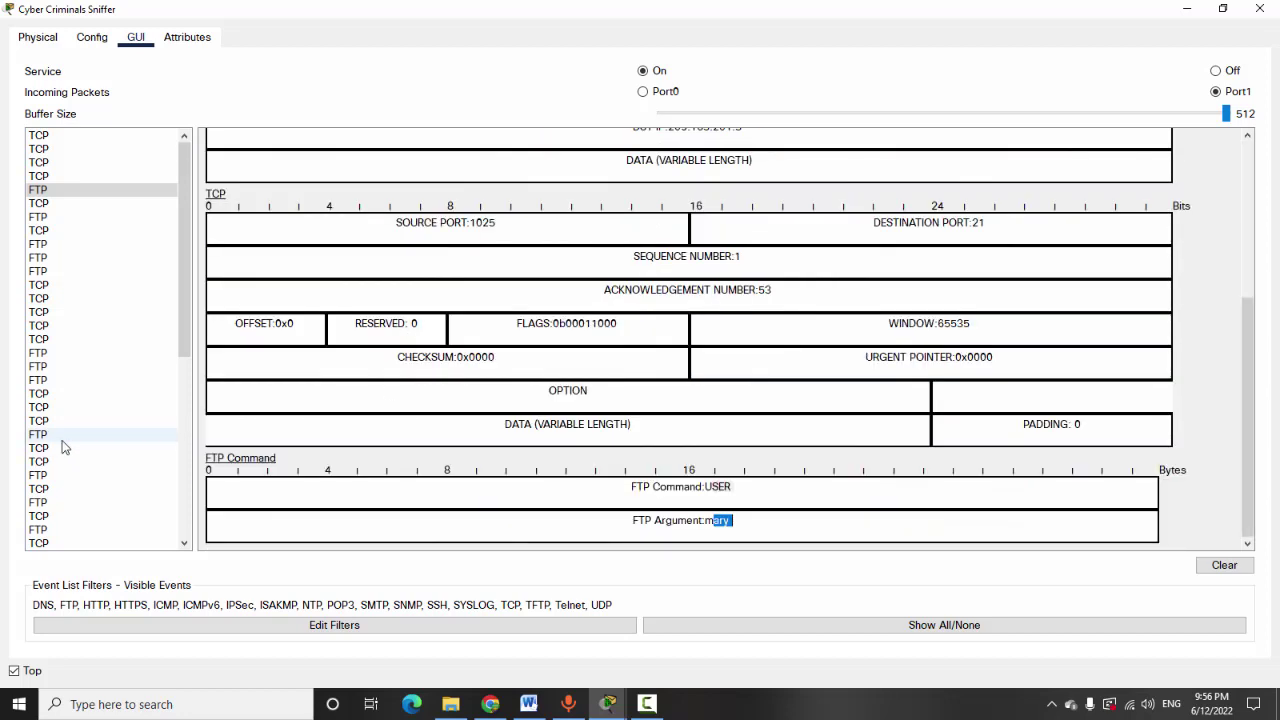
{"action": "scroll", "coordinate": [737, 460], "scroll_direction": "down", "scroll_amount": 3}
{"action": "scroll", "coordinate": [737, 460], "scroll_direction": "down", "scroll_amount": 1}
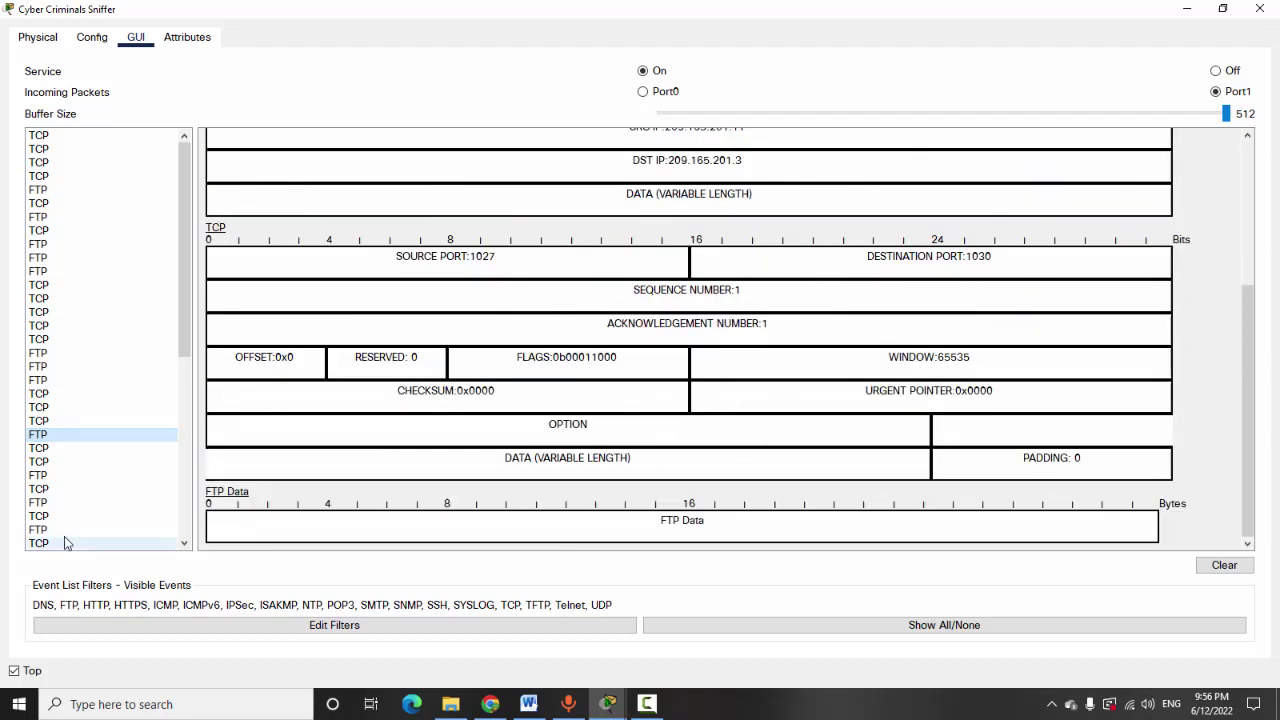
{"action": "left_click", "coordinate": [45, 476]}
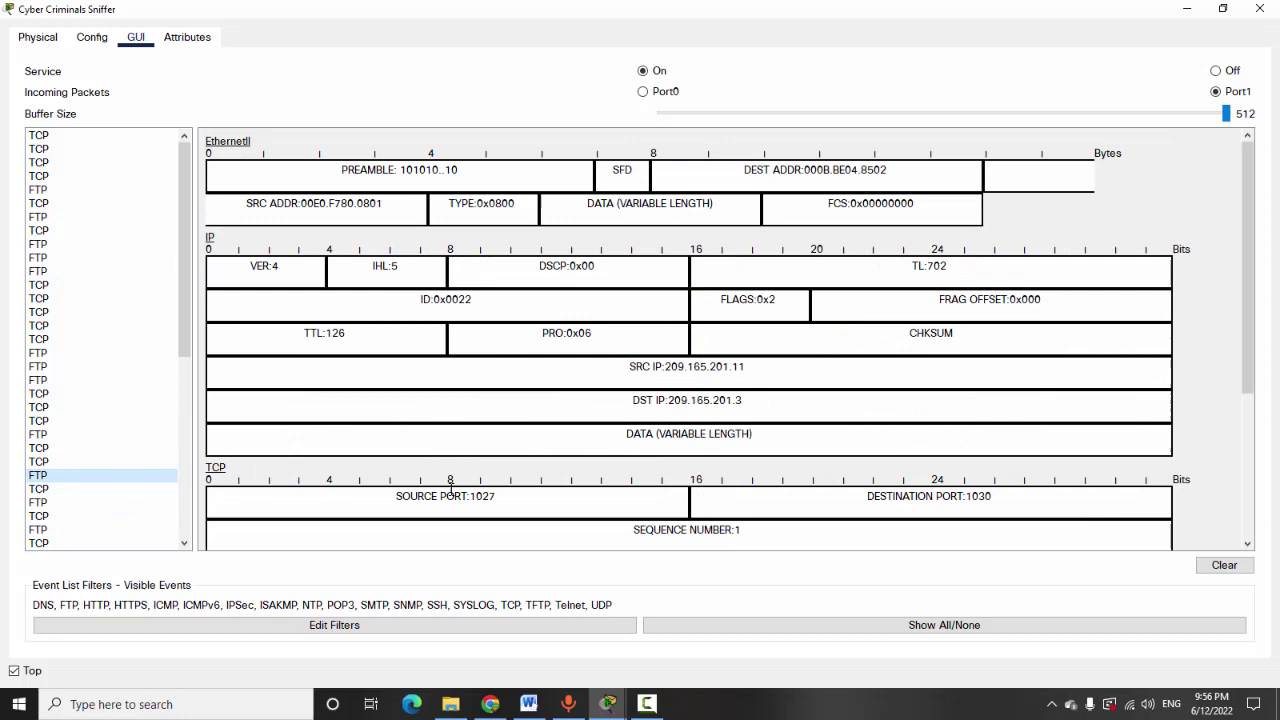
{"action": "scroll", "coordinate": [846, 466], "scroll_direction": "down", "scroll_amount": 4}
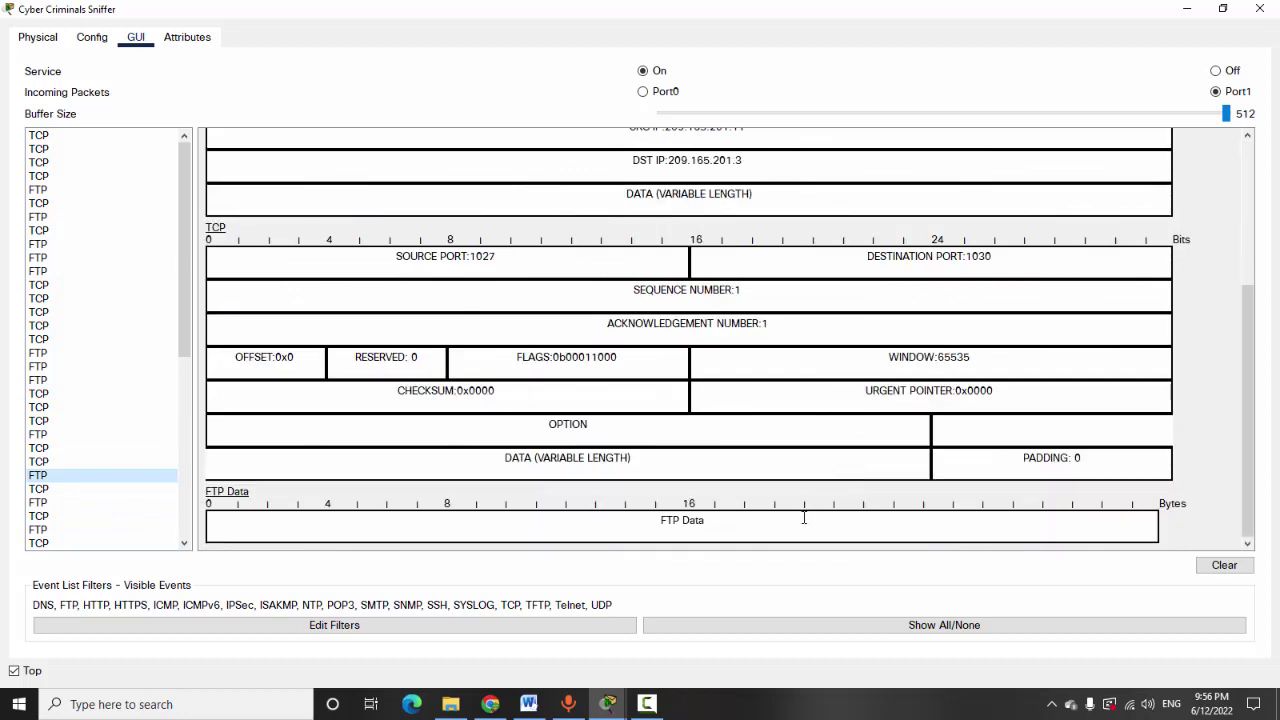
{"action": "left_click", "coordinate": [57, 532]}
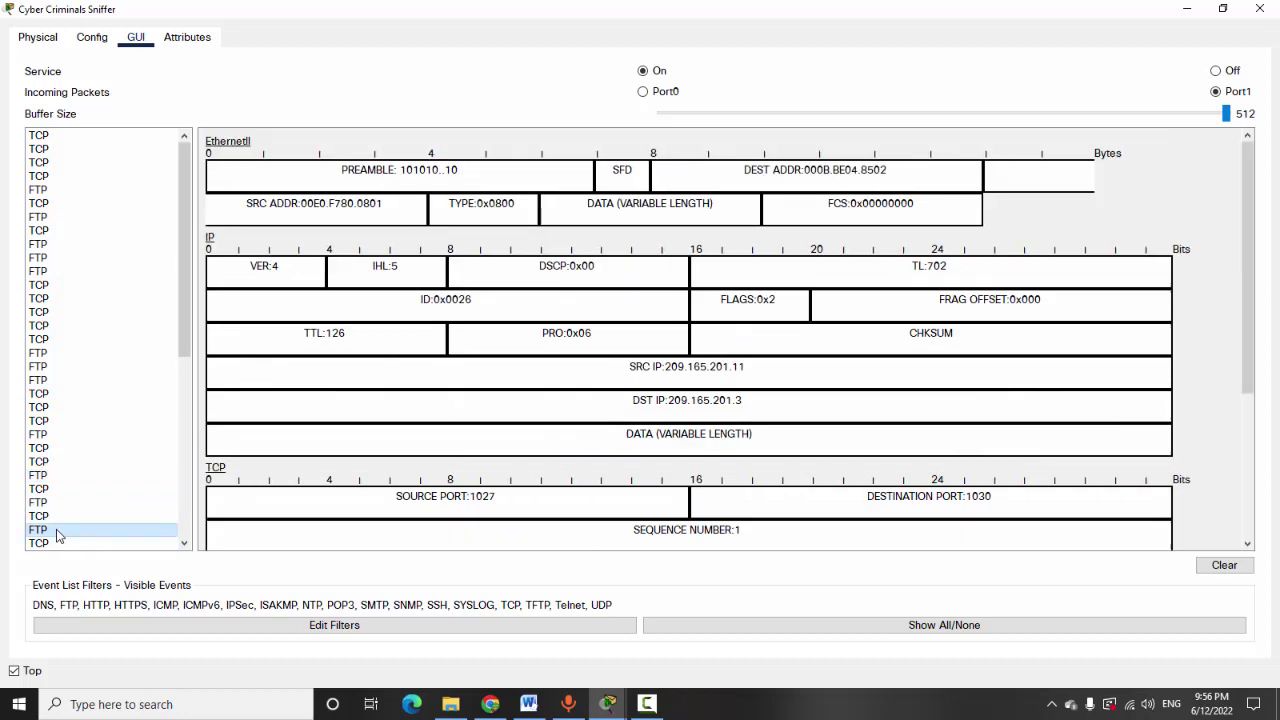
{"action": "scroll", "coordinate": [803, 497], "scroll_direction": "down", "scroll_amount": 4}
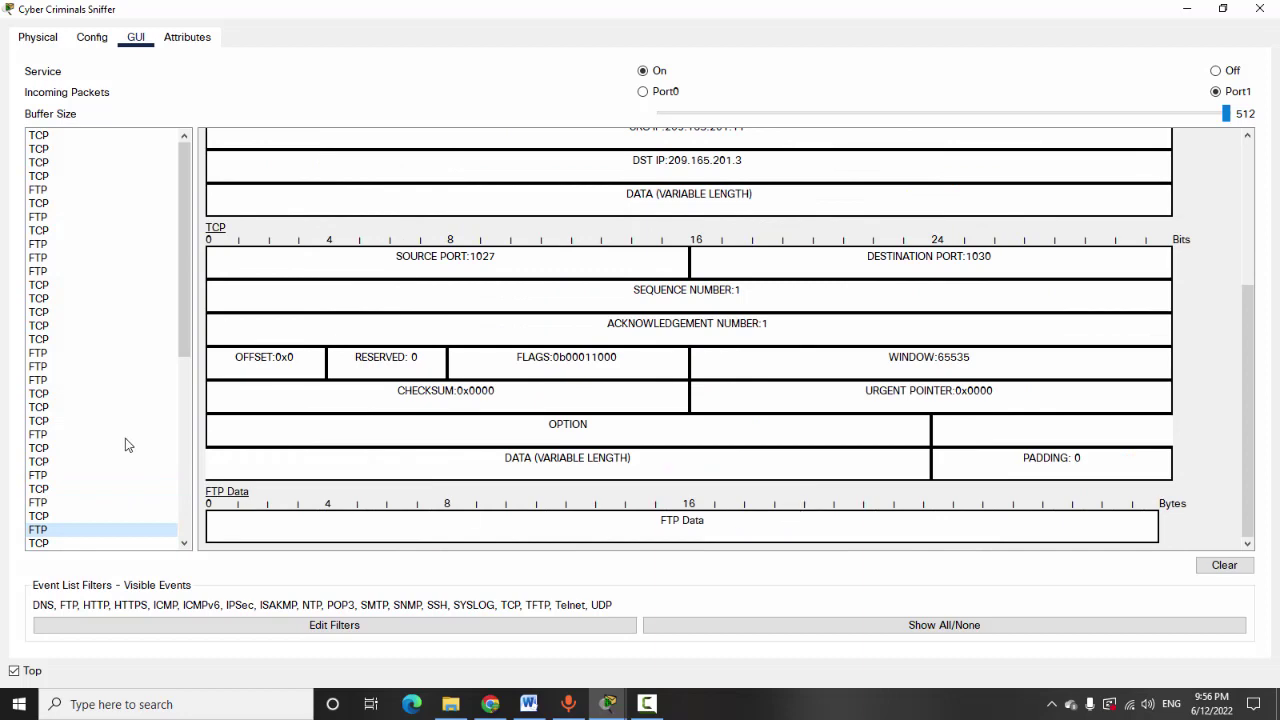
{"action": "left_click", "coordinate": [47, 190]}
{"action": "scroll", "coordinate": [771, 414], "scroll_direction": "down", "scroll_amount": 5}
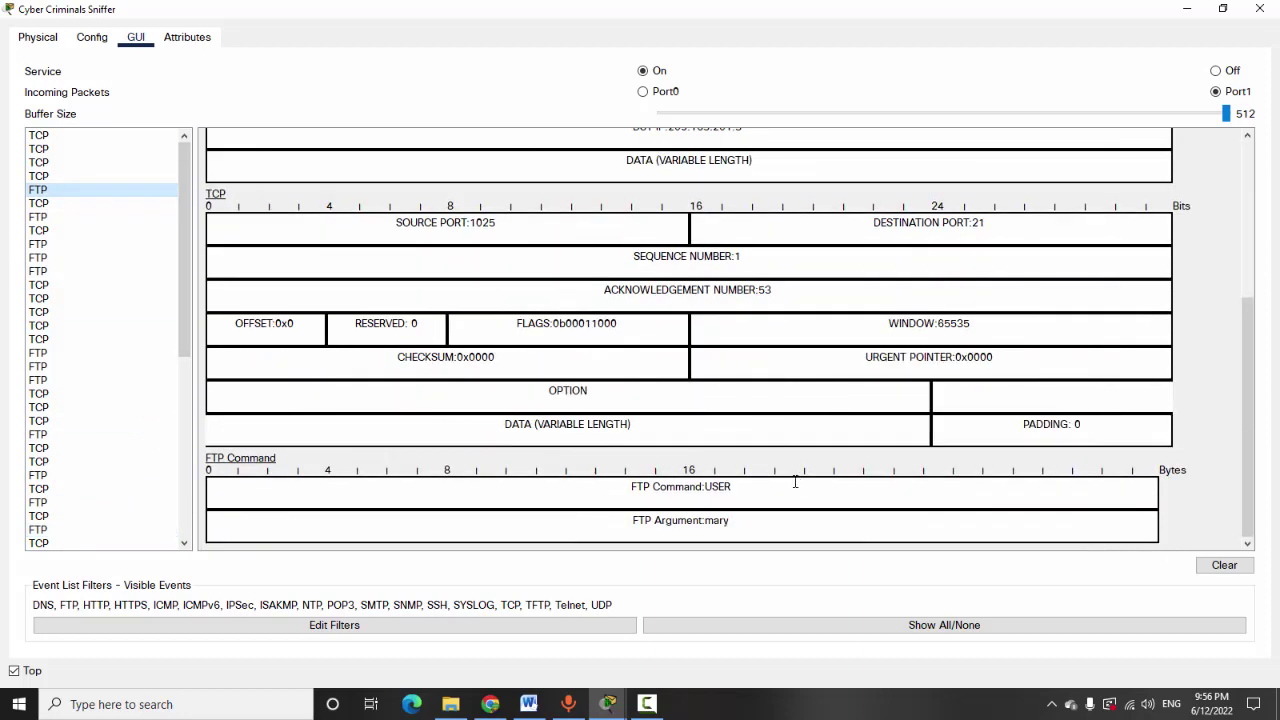
Open the FTP packet with the PASS command and highlight the clear-text password
{"action": "left_click", "coordinate": [47, 217]}
{"action": "scroll", "coordinate": [743, 465], "scroll_direction": "down", "scroll_amount": 5}
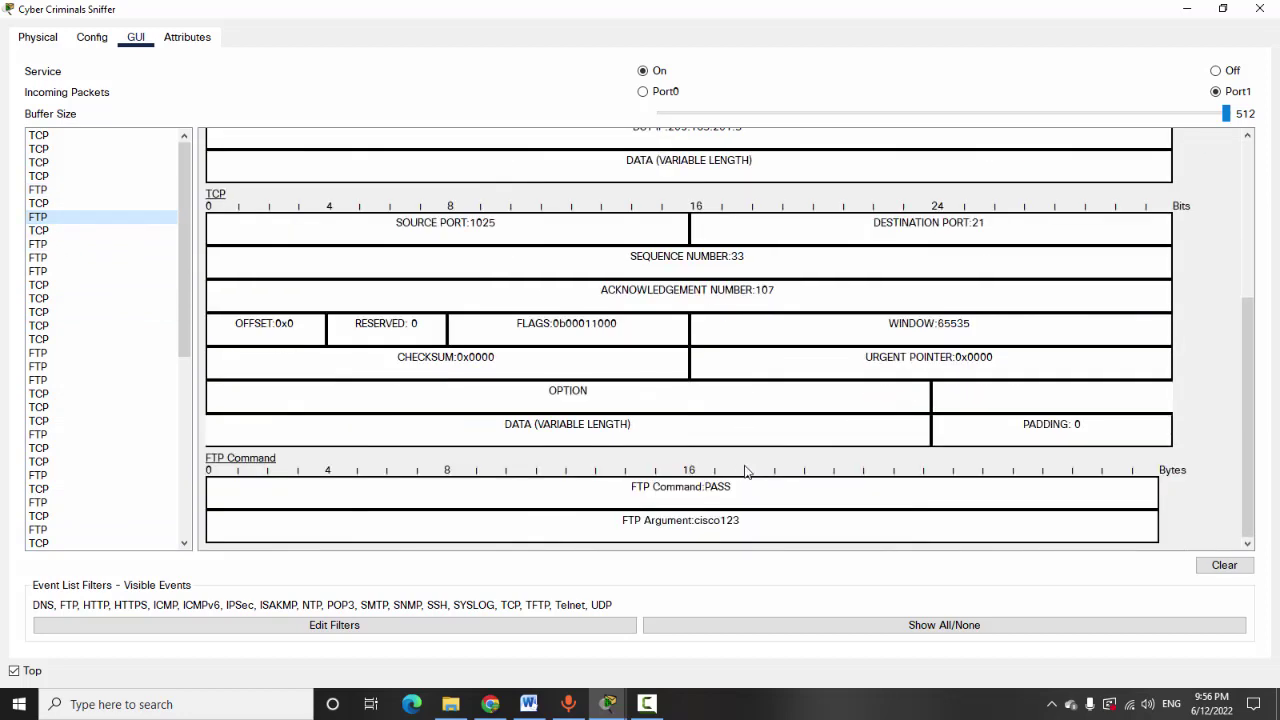
{"action": "left_click_drag", "start_coordinate": [631, 486], "coordinate": [750, 487]}
{"action": "left_click", "coordinate": [712, 496]}
{"action": "left_click", "coordinate": [750, 487]}
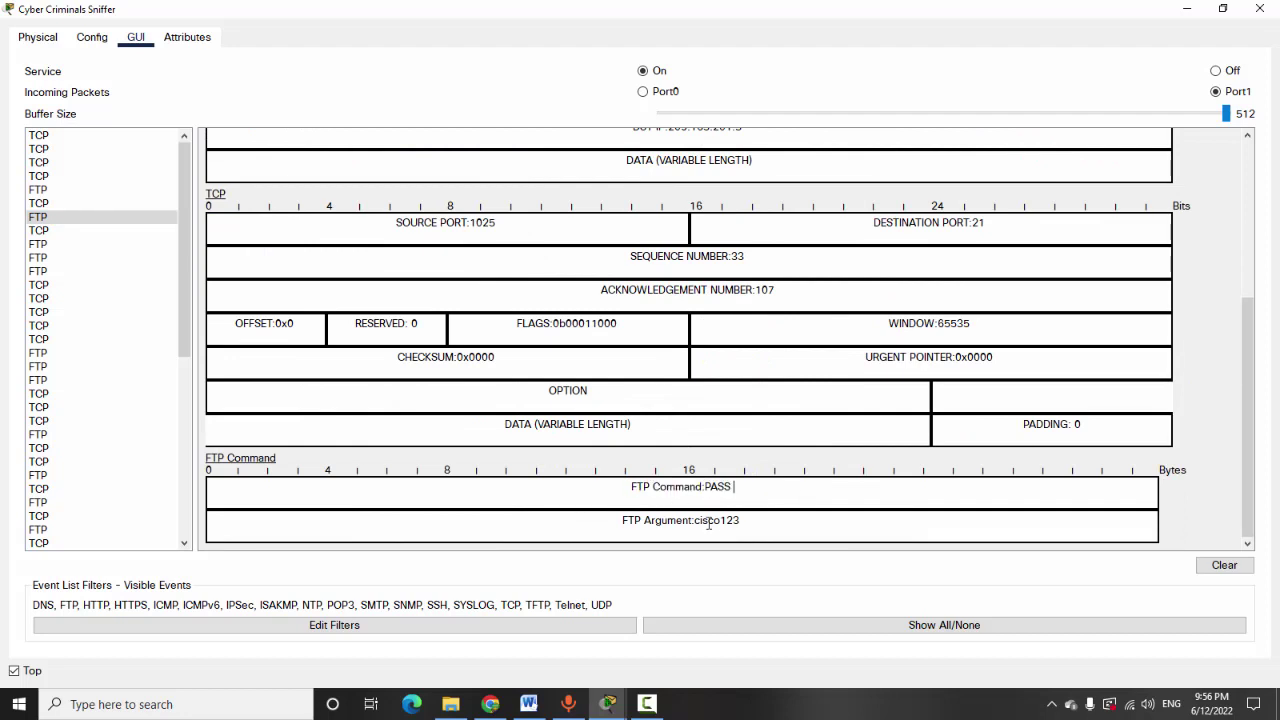
{"action": "left_click_drag", "start_coordinate": [695, 522], "coordinate": [753, 526]}
{"action": "left_click", "coordinate": [755, 513]}
{"action": "double_click", "coordinate": [721, 522]}
{"action": "left_click", "coordinate": [794, 531]}
Minimize the sniffer after re-marking the password, and scroll the instructions to Part 3 Step 1
{"action": "mouse_move", "coordinate": [758, 522]}
{"action": "left_mouse_down"}
{"action": "mouse_move", "coordinate": [690, 522]}
{"action": "mouse_move", "coordinate": [783, 517]}
{"action": "left_mouse_up"}
{"action": "left_click_drag", "start_coordinate": [700, 521], "coordinate": [758, 517]}
{"action": "left_click", "coordinate": [1186, 9]}
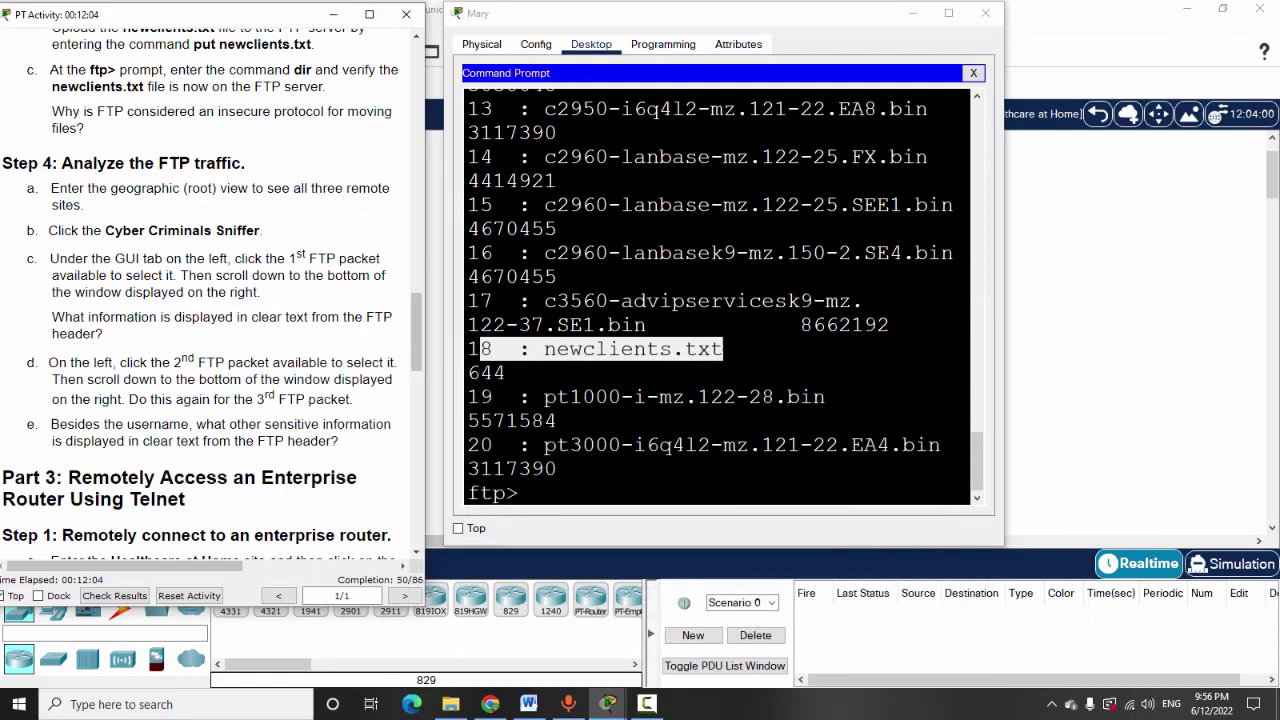
{"action": "scroll", "coordinate": [193, 432], "scroll_direction": "down", "scroll_amount": 2}
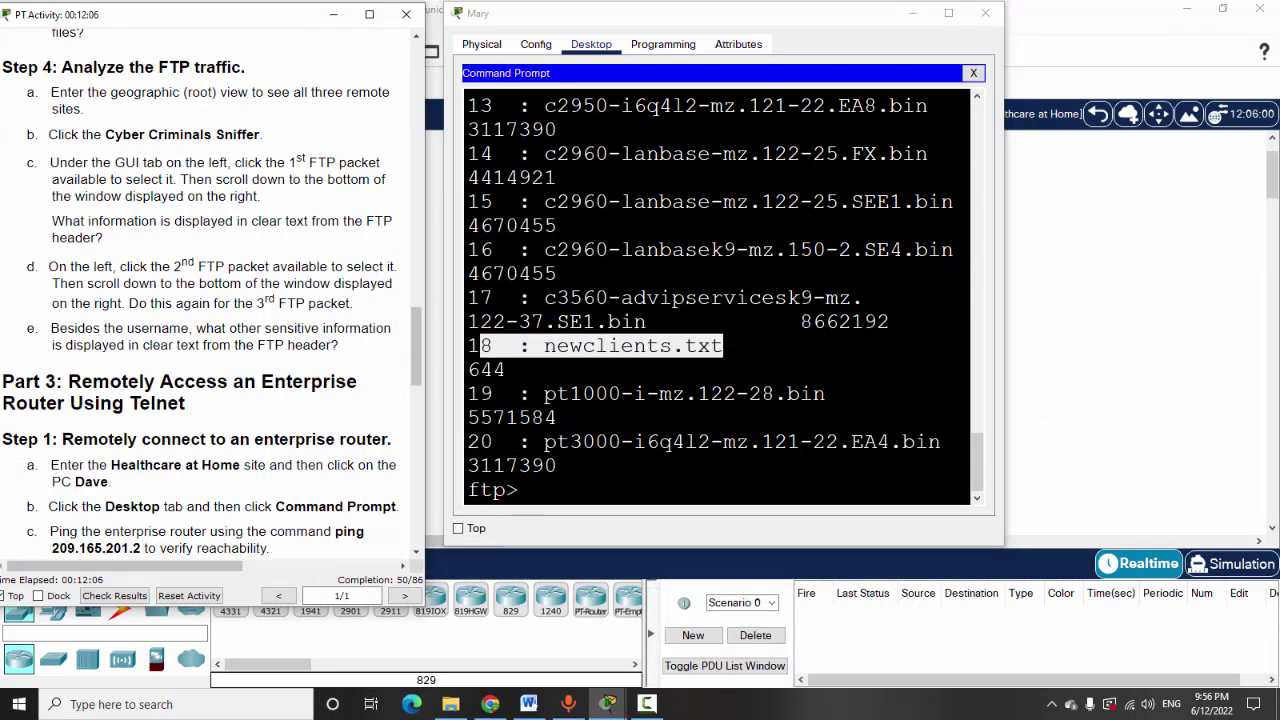
{"action": "scroll", "coordinate": [150, 360], "scroll_direction": "up", "scroll_amount": 1}
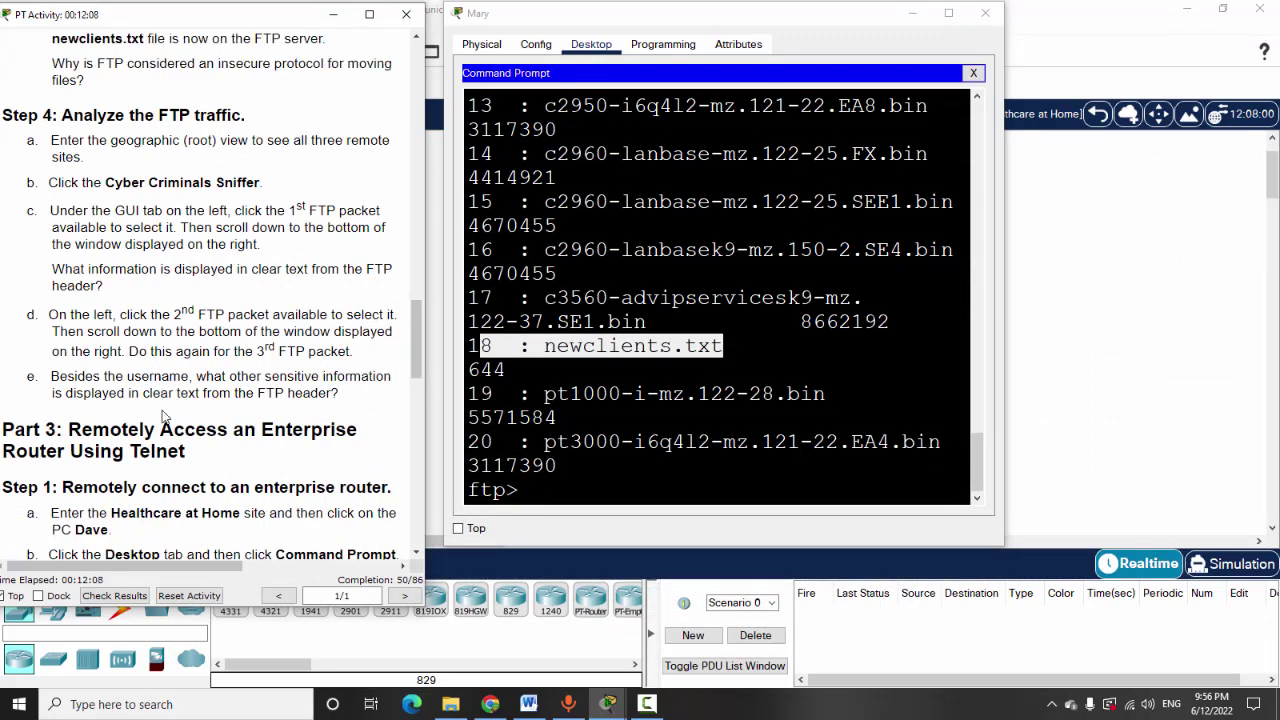
{"action": "scroll", "coordinate": [163, 430], "scroll_direction": "up", "scroll_amount": 1}
{"action": "scroll", "coordinate": [167, 434], "scroll_direction": "down", "scroll_amount": 2}
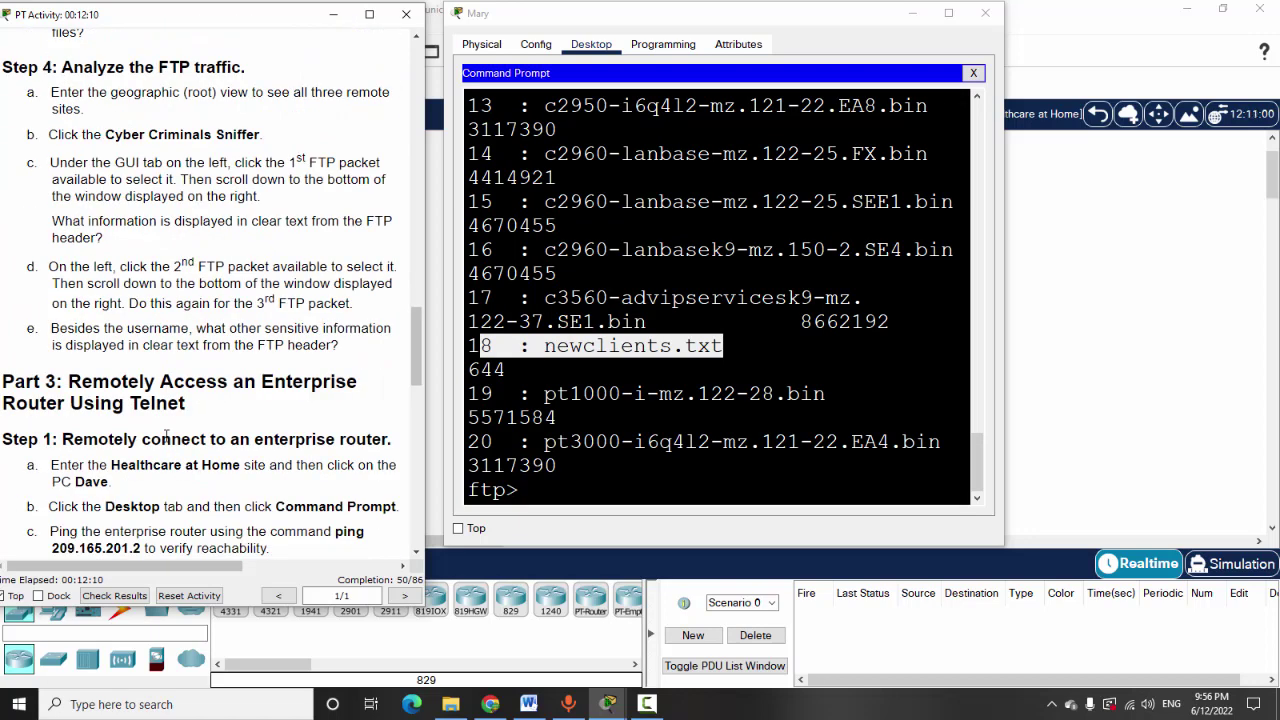
{"action": "scroll", "coordinate": [167, 434], "scroll_direction": "up", "scroll_amount": 9}
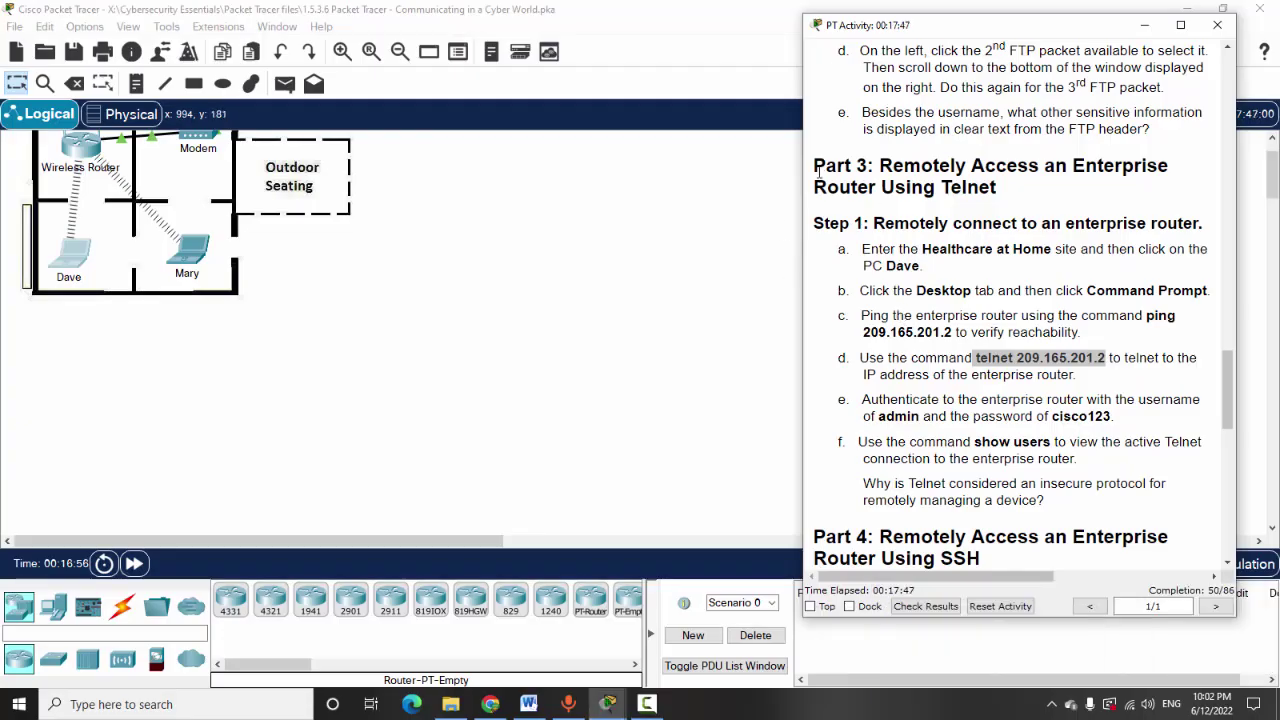
Open PC Dave's Command Prompt from its Desktop
{"action": "left_click_drag", "start_coordinate": [819, 172], "coordinate": [1006, 170]}
{"action": "left_click", "coordinate": [1008, 200]}
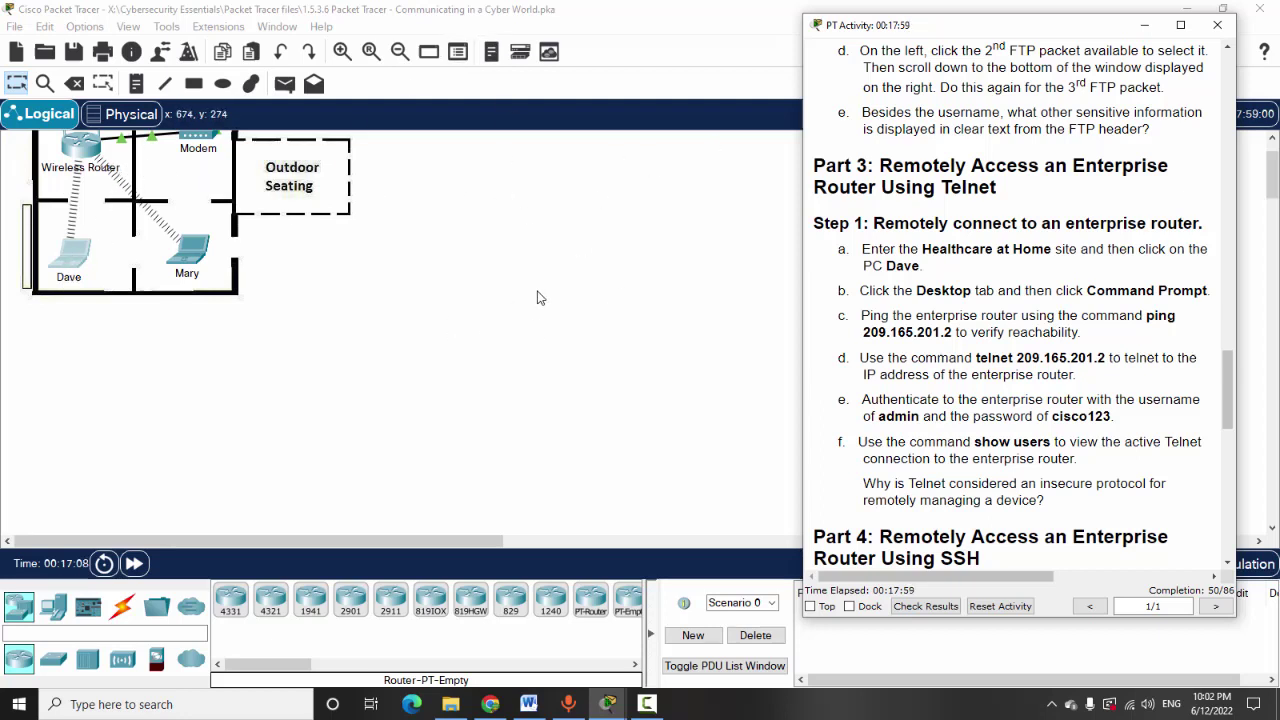
{"action": "left_click", "coordinate": [74, 264]}
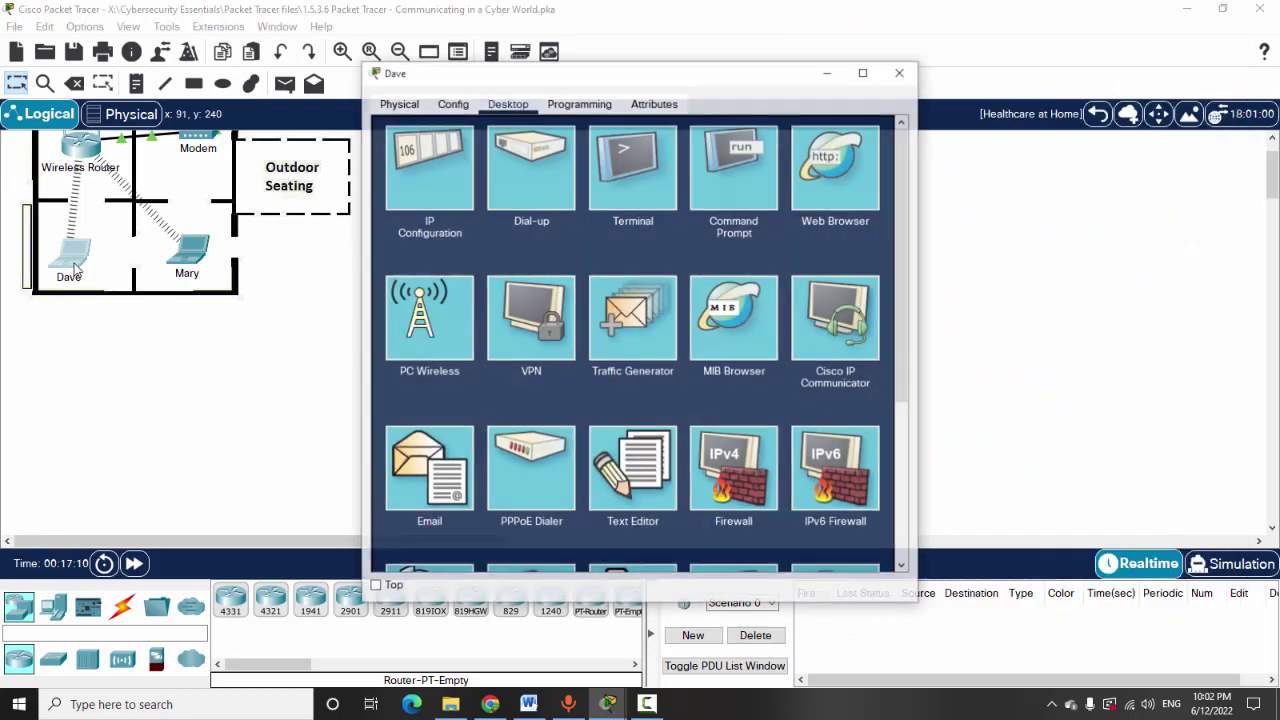
{"action": "left_click", "coordinate": [727, 190]}
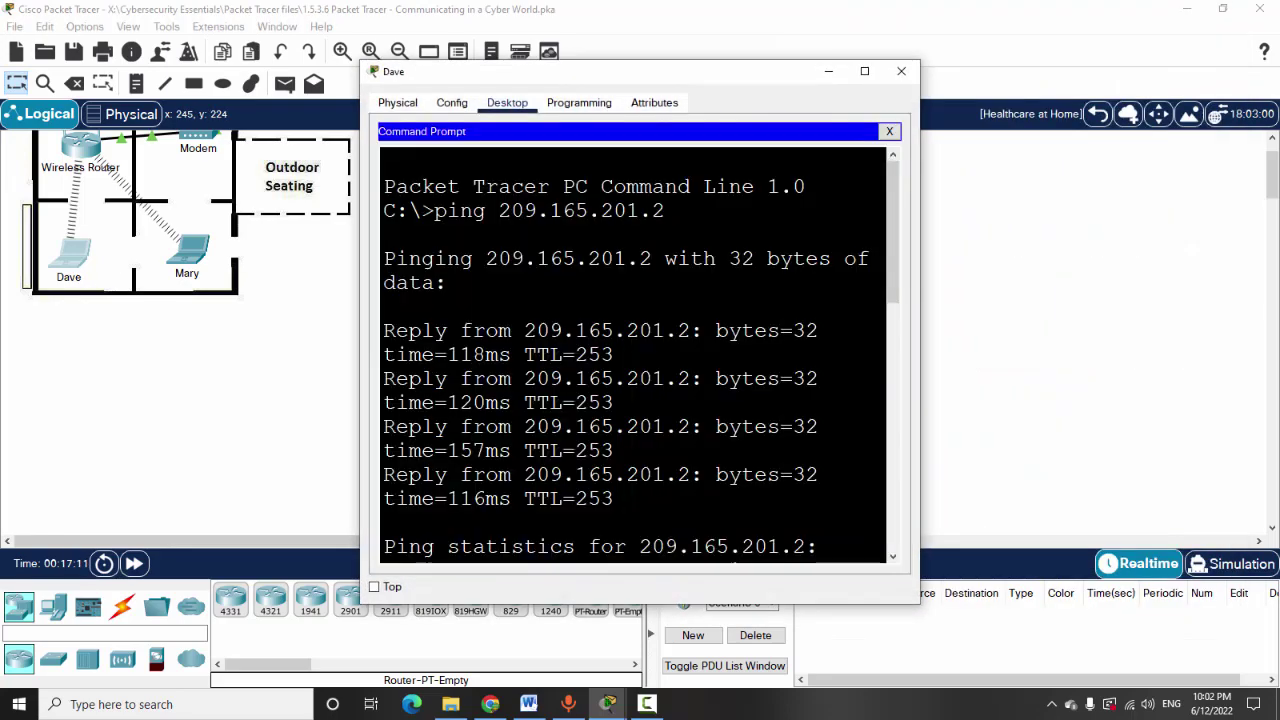
Enter exit at HQ_Router# to end the Telnet session and return to C:\>
{"action": "left_click_drag", "start_coordinate": [760, 76], "coordinate": [643, 17]}
{"action": "scroll", "coordinate": [515, 300], "scroll_direction": "down", "scroll_amount": 7}
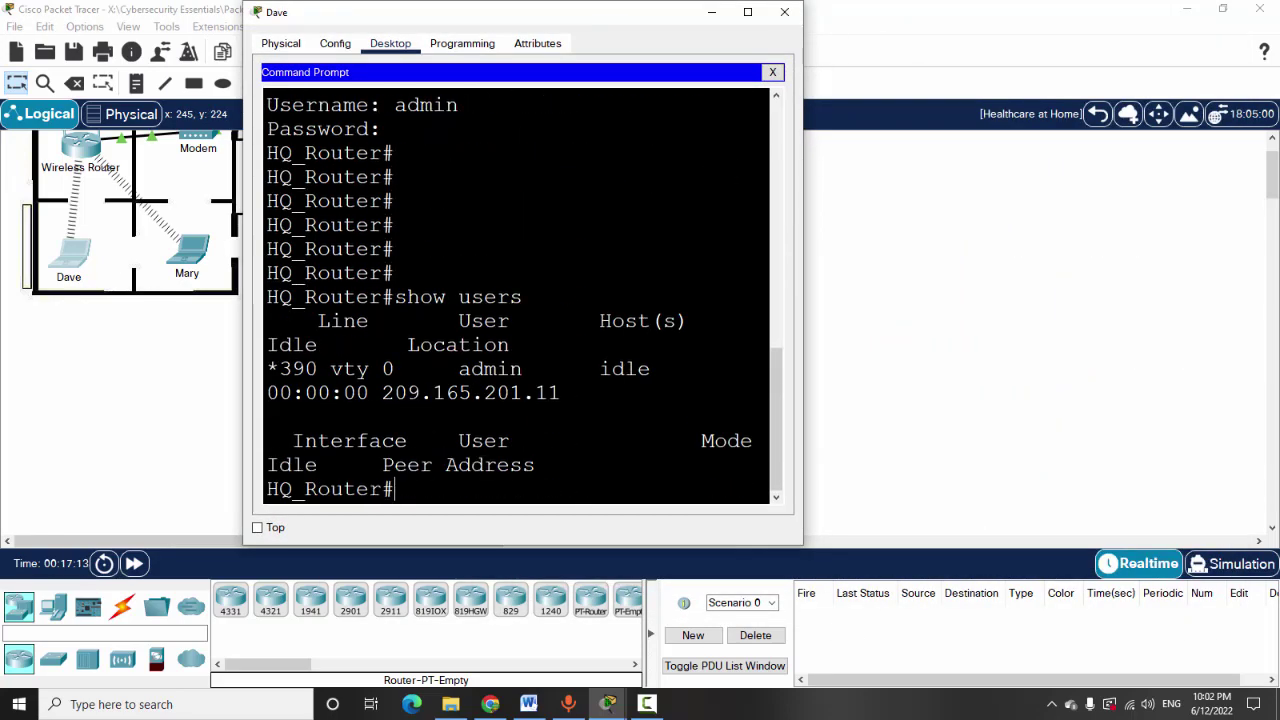
{"action": "type", "text": "exit"}
{"action": "key", "text": "Return"}
{"action": "key", "text": "Return"}
{"action": "key", "text": "Return"}
{"action": "key", "text": "Return"}
{"action": "key", "text": "Return"}
{"action": "key", "text": "Return"}
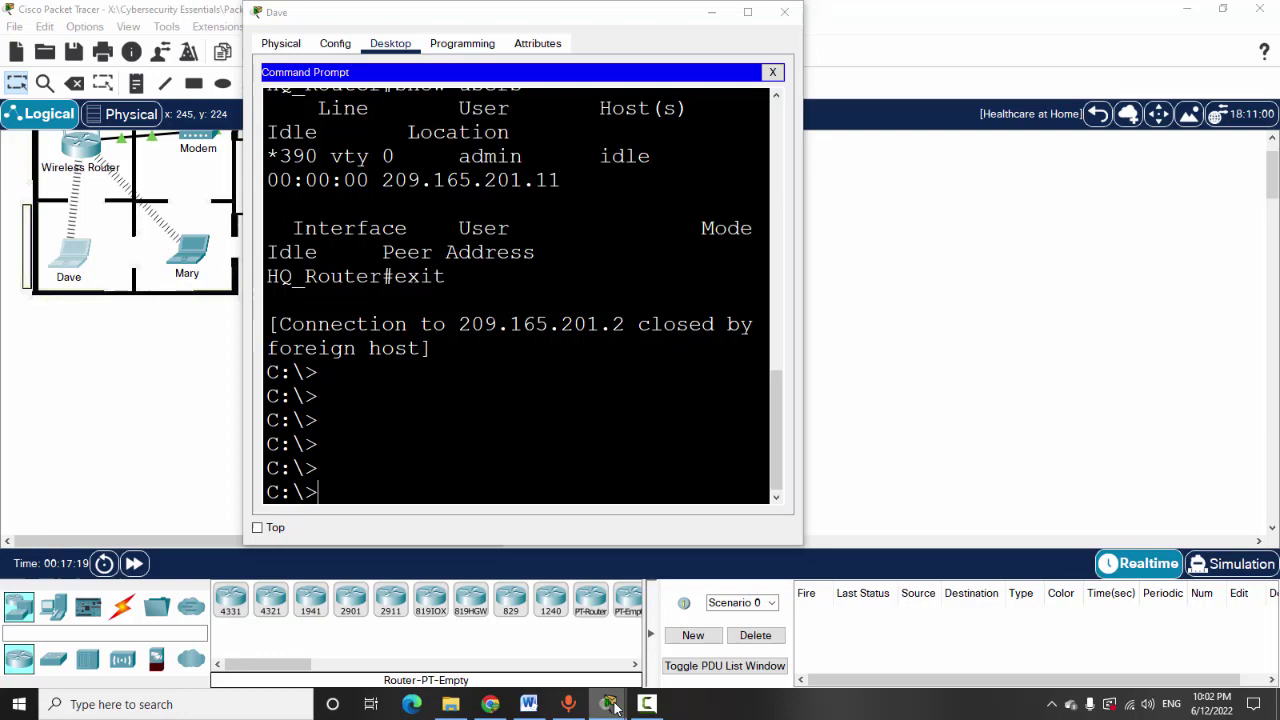
{"action": "mouse_move", "coordinate": [607, 704]}
{"action": "mouse_move", "coordinate": [770, 630]}
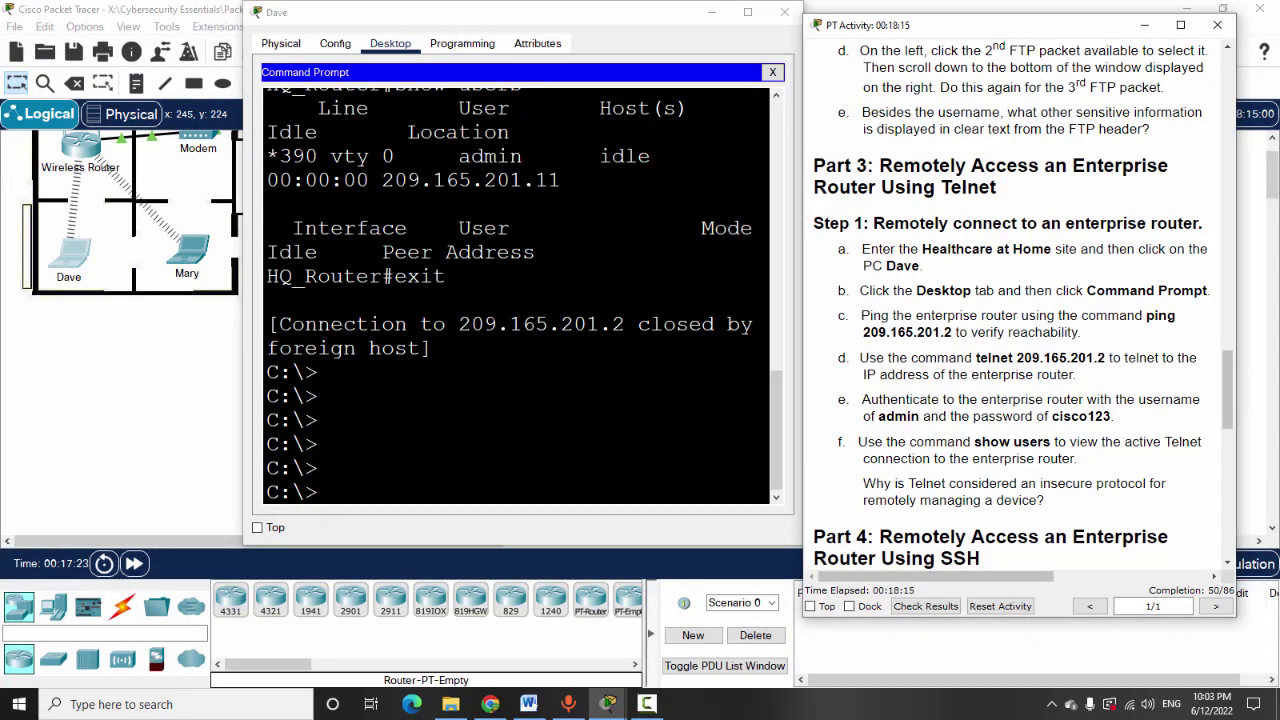
Ping the enterprise router at 209.165.201.2 from Dave's command prompt
{"action": "key", "text": "alt+Tab"}
{"action": "type", "text": "ping"}
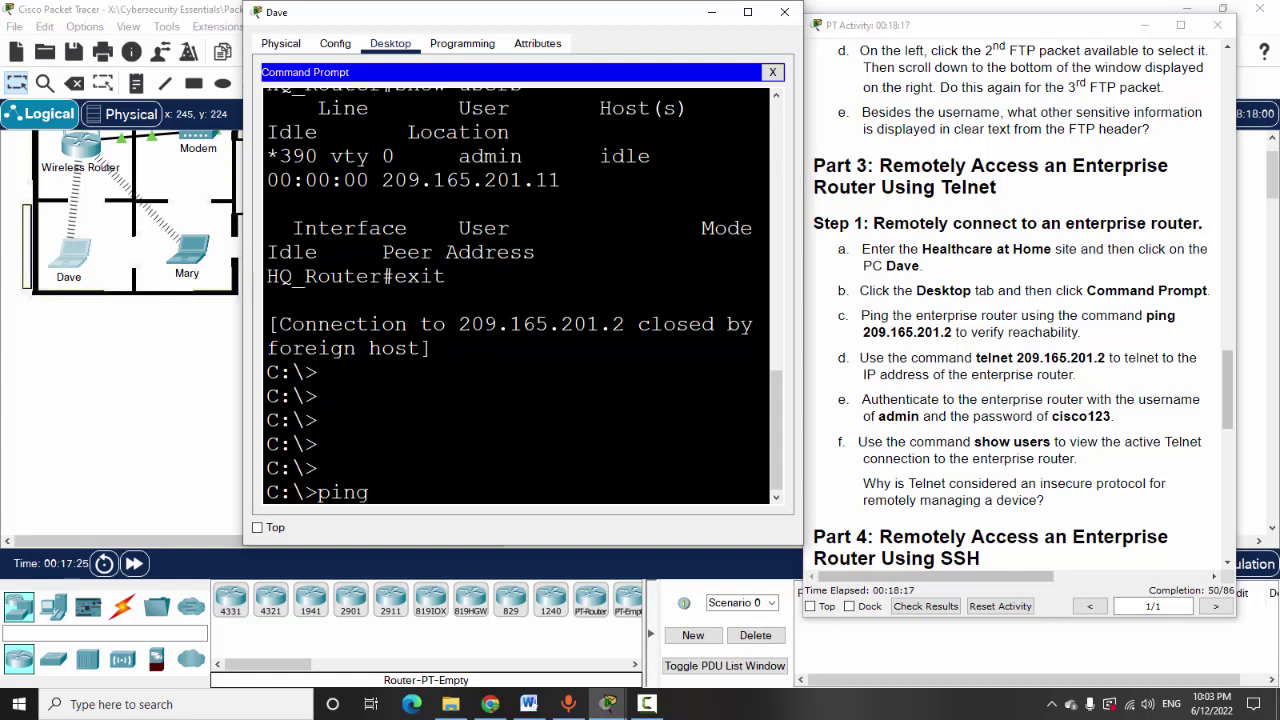
{"action": "type", "text": " 209.1"}
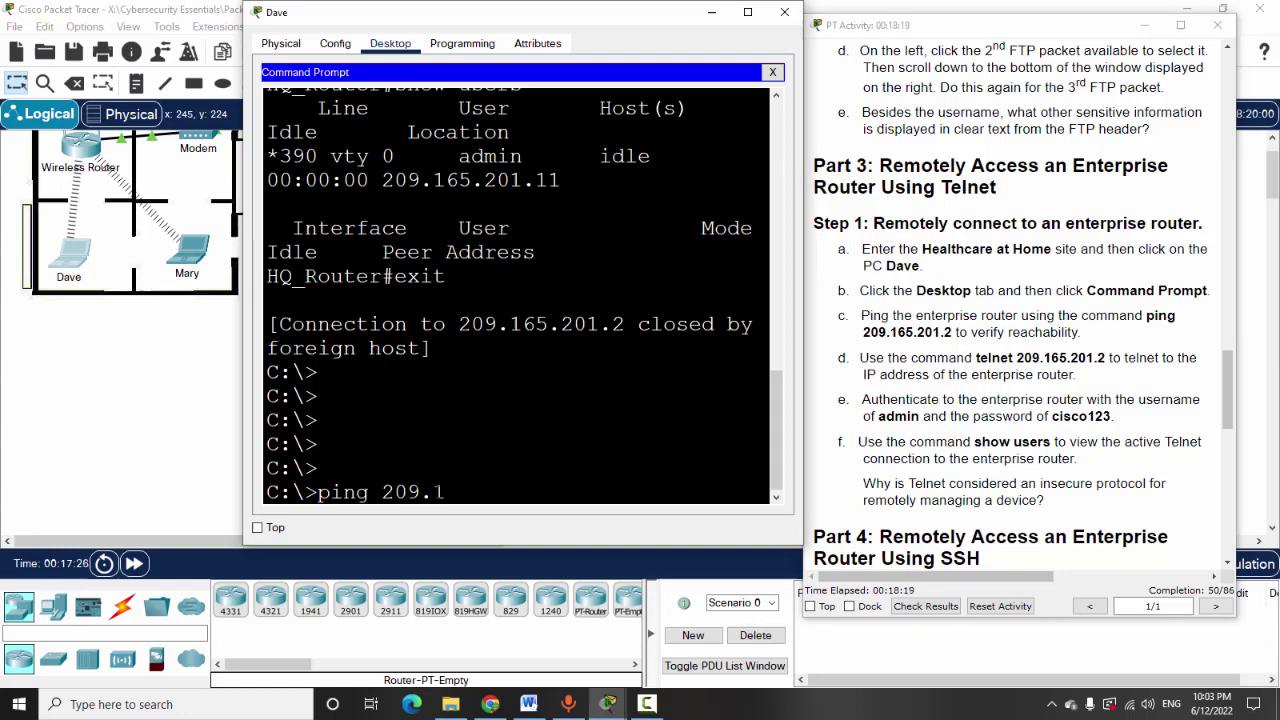
{"action": "type", "text": "65.201.2"}
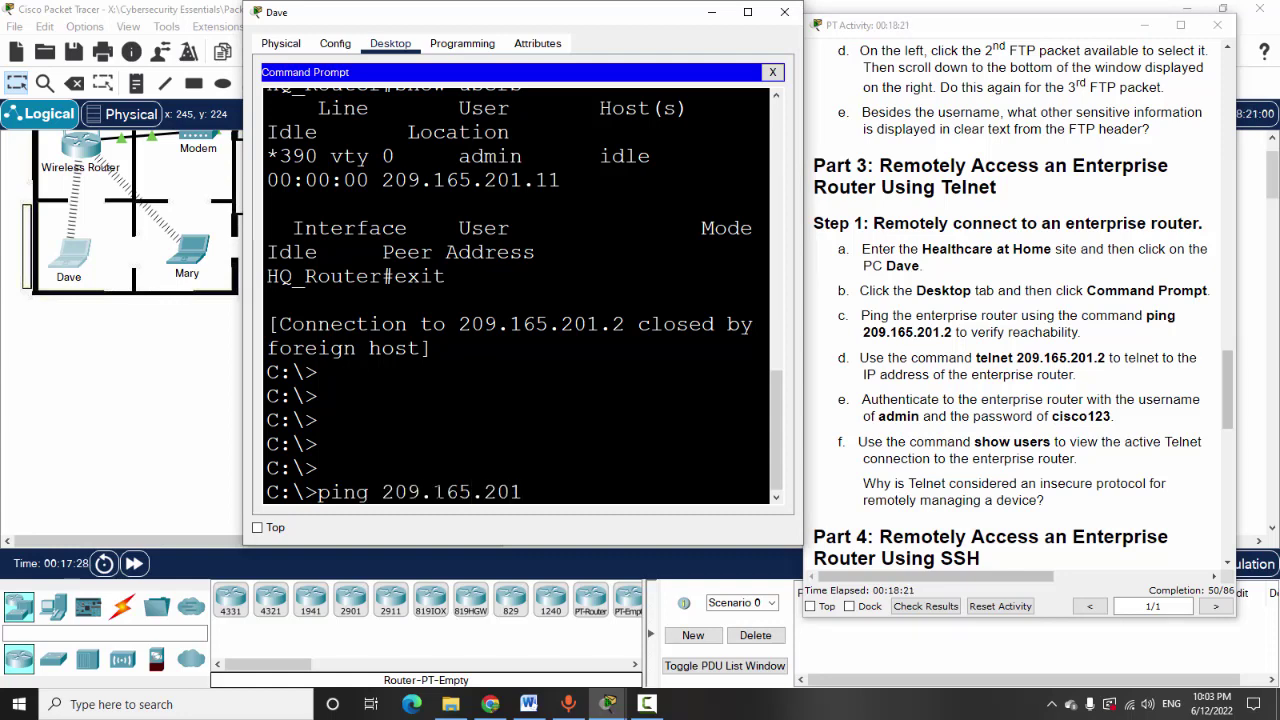
{"action": "key", "text": "Return"}
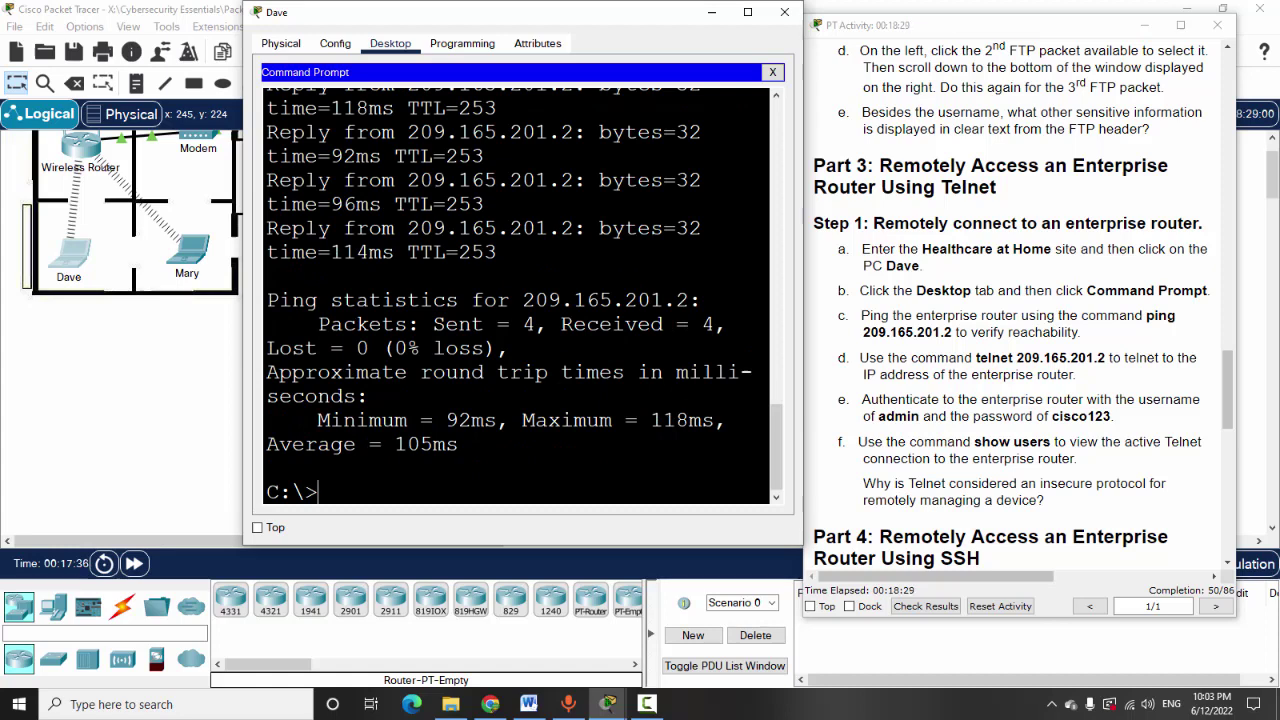
Telnet to 209.165.201.2 and log in as admin with the password to reach HQ_Router#
{"action": "type", "text": "telnet "}
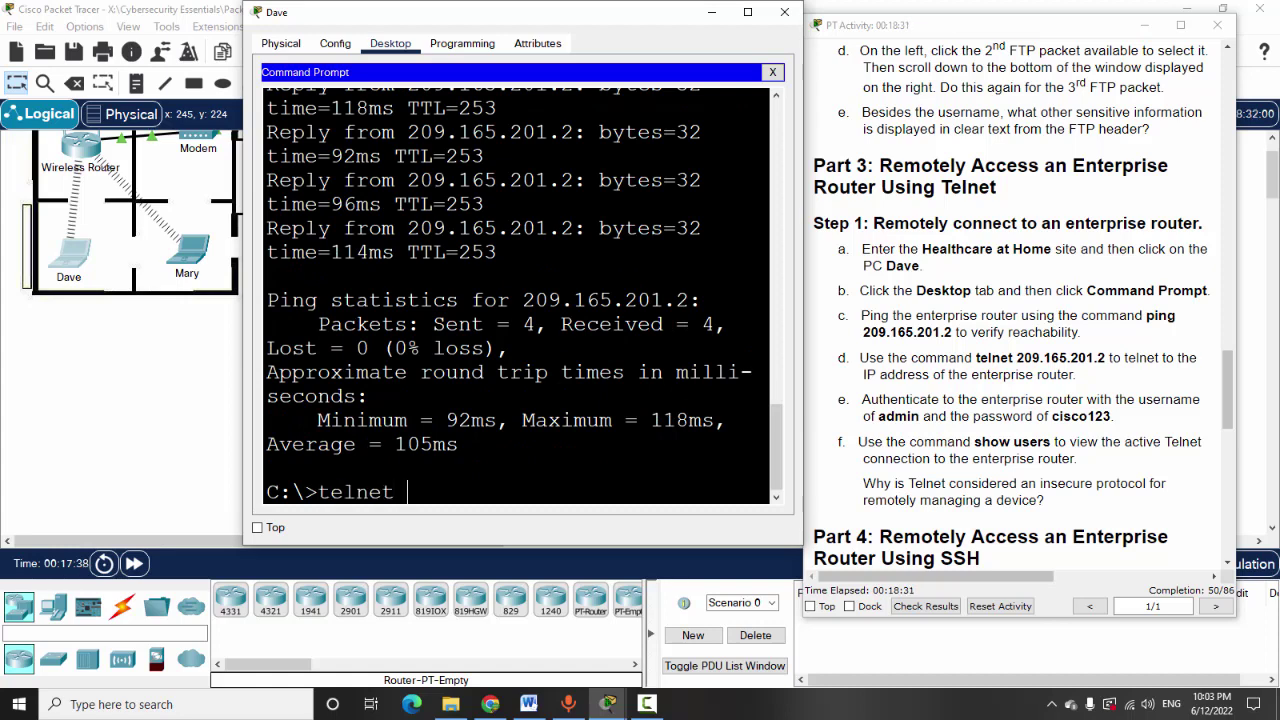
{"action": "type", "text": "209.165.201"}
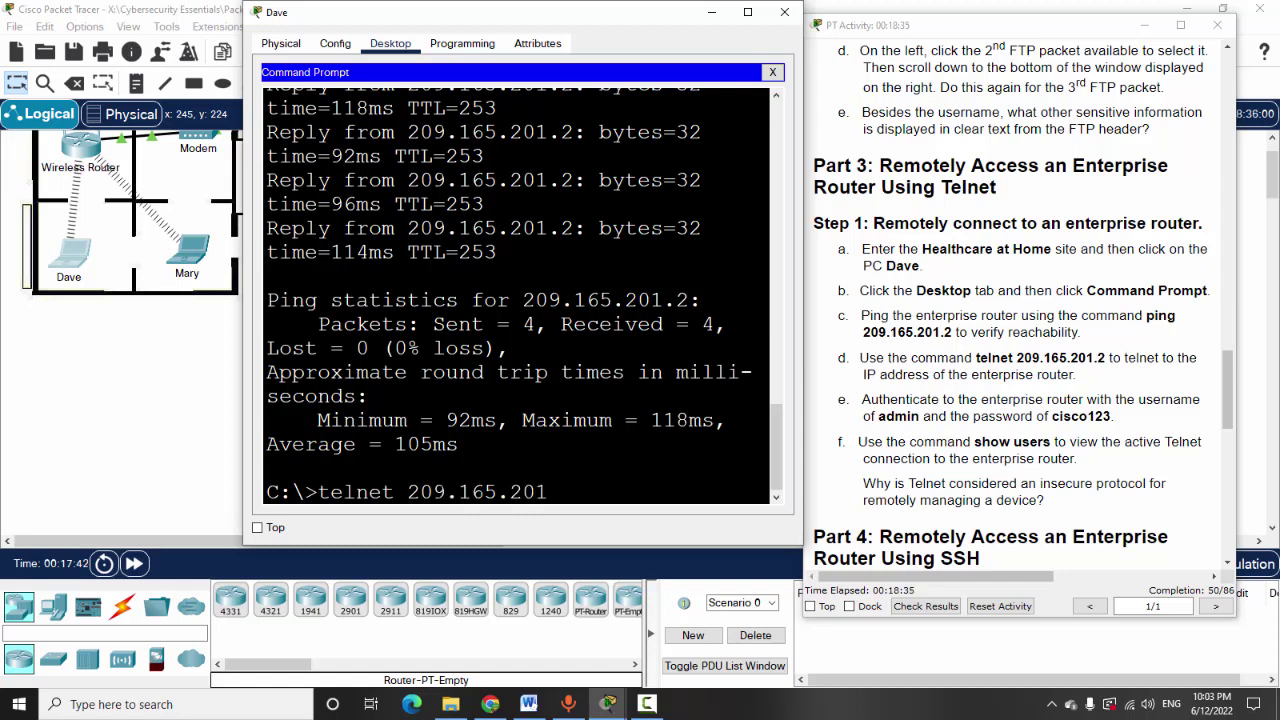
{"action": "type", "text": ".2"}
{"action": "key", "text": "Return"}
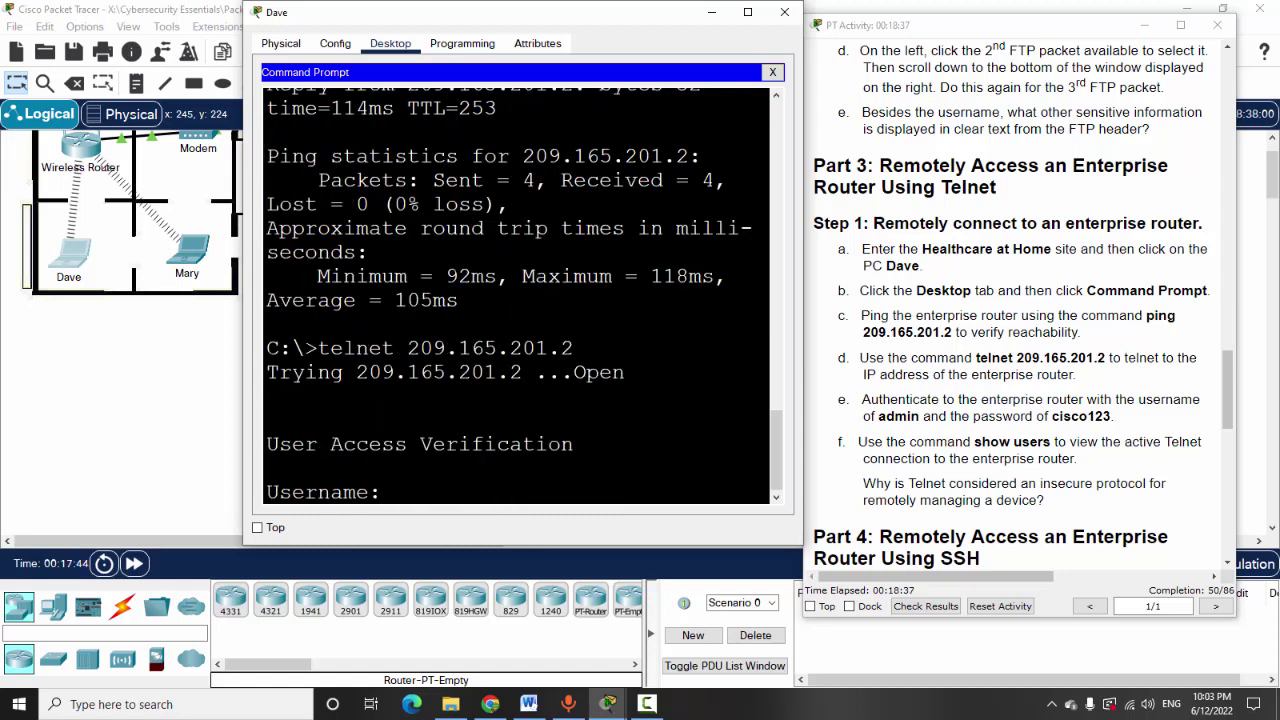
{"action": "type", "text": "admin"}
{"action": "key", "text": "Return"}
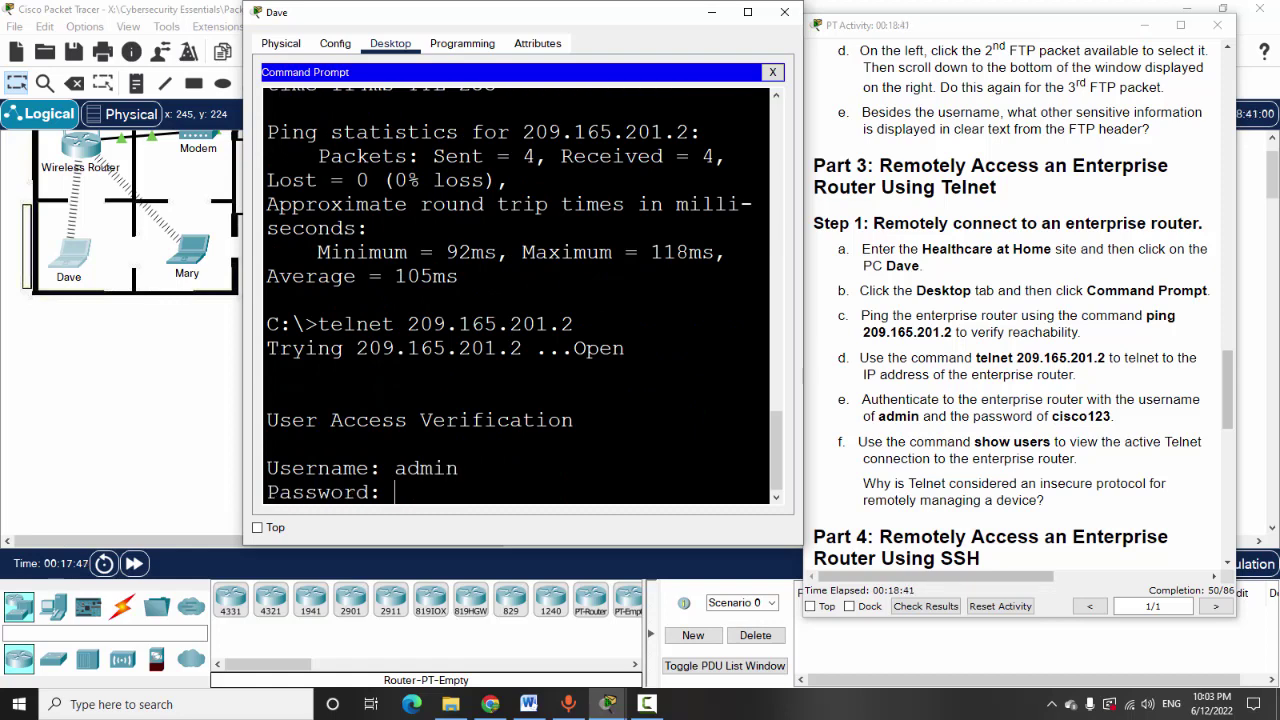
{"action": "key", "text": "Return"}
{"action": "key", "text": "Return"}
{"action": "key", "text": "Return"}
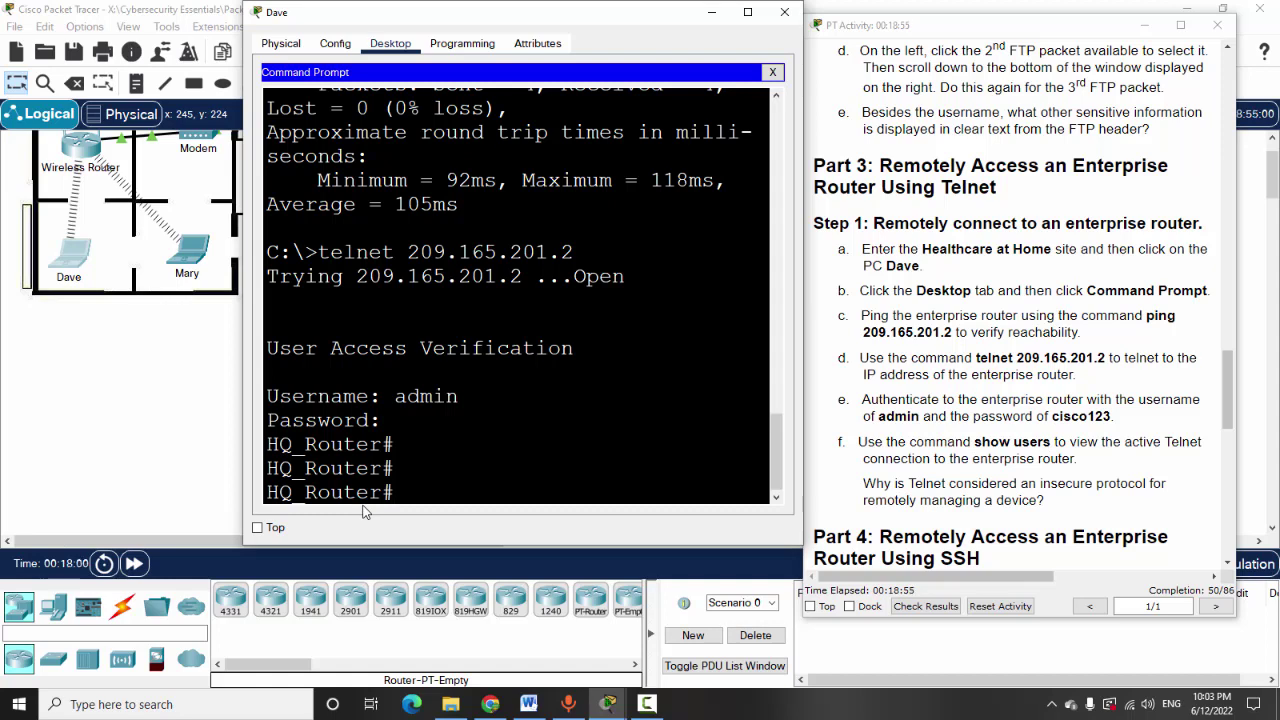
Run show users on HQ_Router and widen Dave's terminal window on both sides
{"action": "type", "text": "show users"}
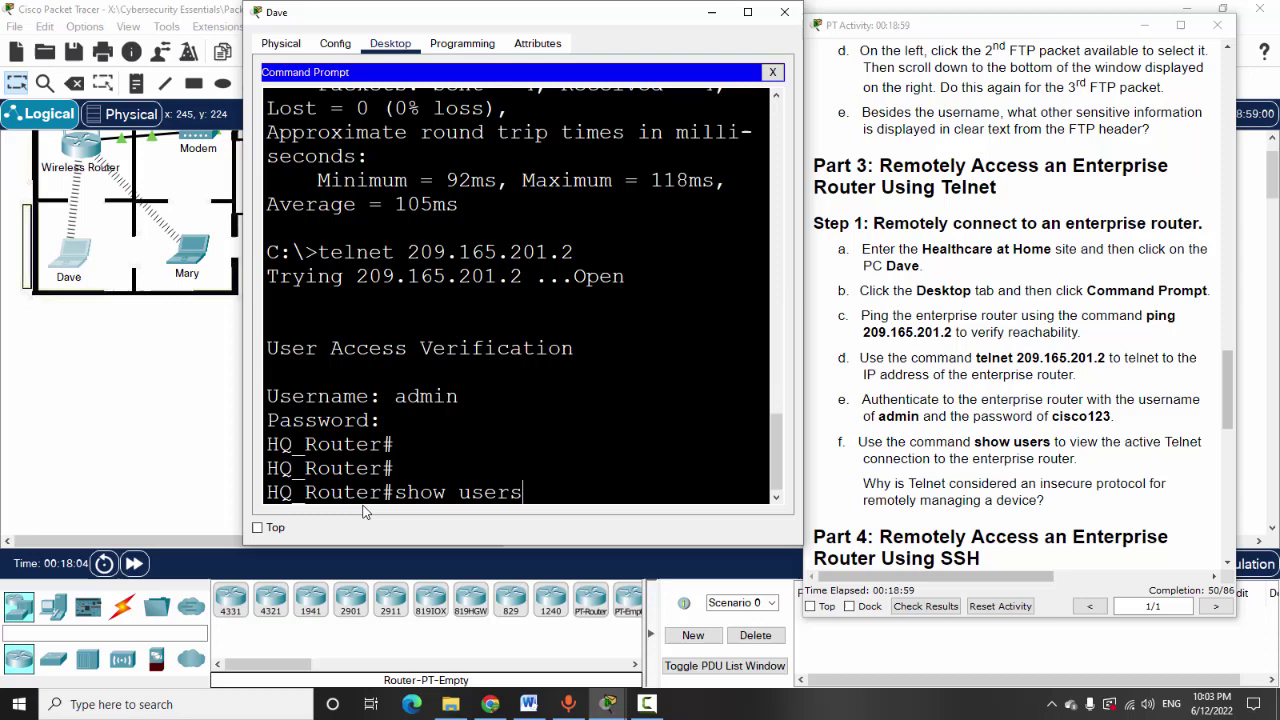
{"action": "key", "text": "Return"}
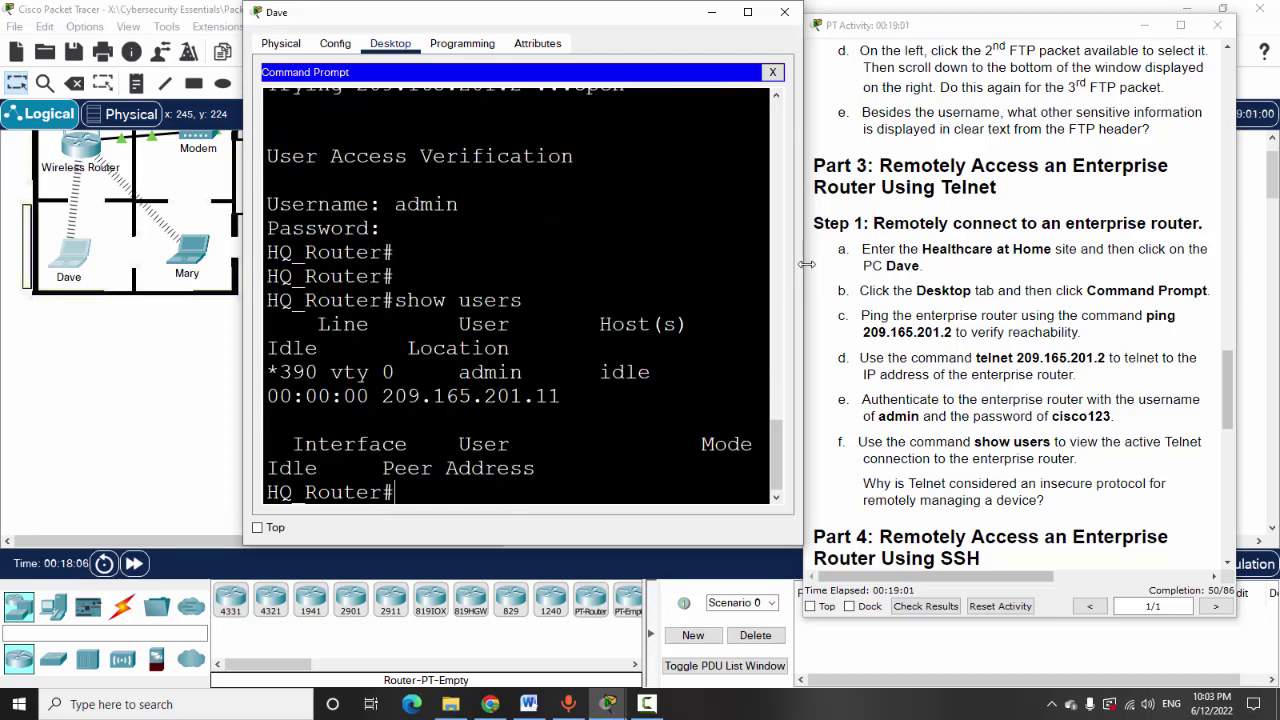
{"action": "left_click_drag", "start_coordinate": [801, 262], "coordinate": [1268, 277]}
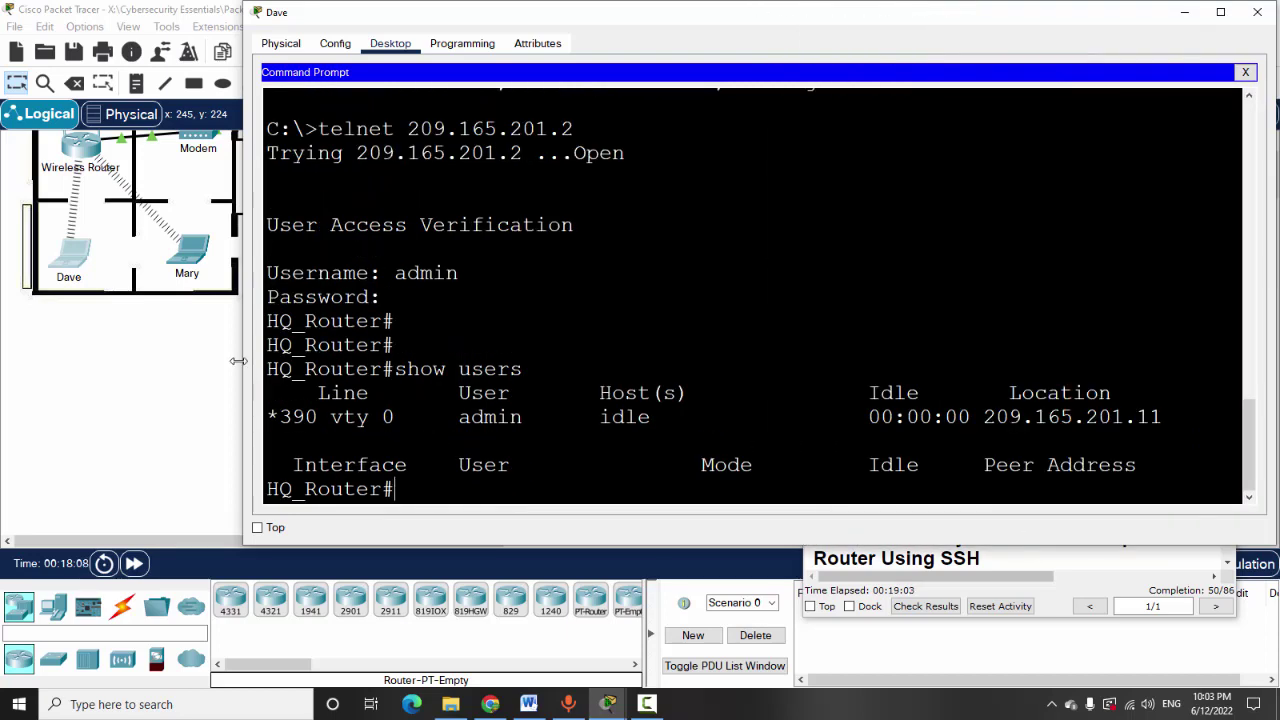
{"action": "left_click_drag", "start_coordinate": [243, 360], "coordinate": [88, 355]}
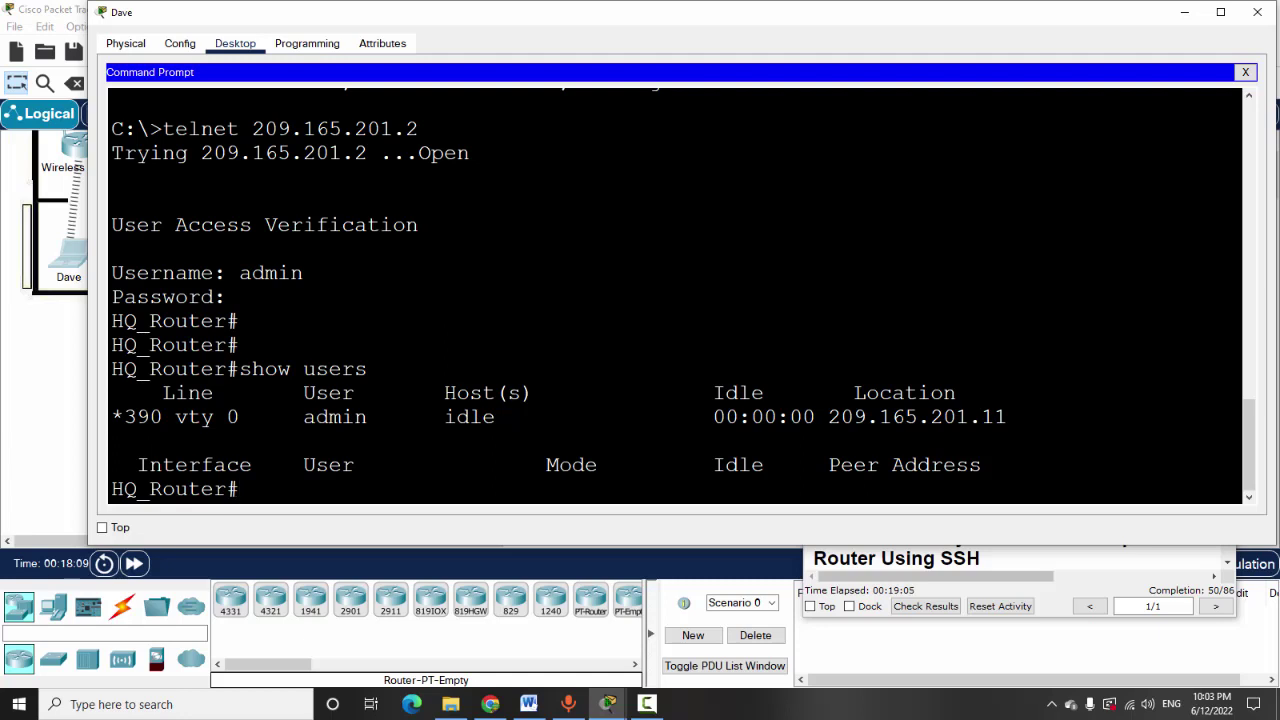
Highlight the vty 0 line, admin user, Host(s) and Idle fields in the output
{"action": "left_click_drag", "start_coordinate": [175, 417], "coordinate": [240, 417]}
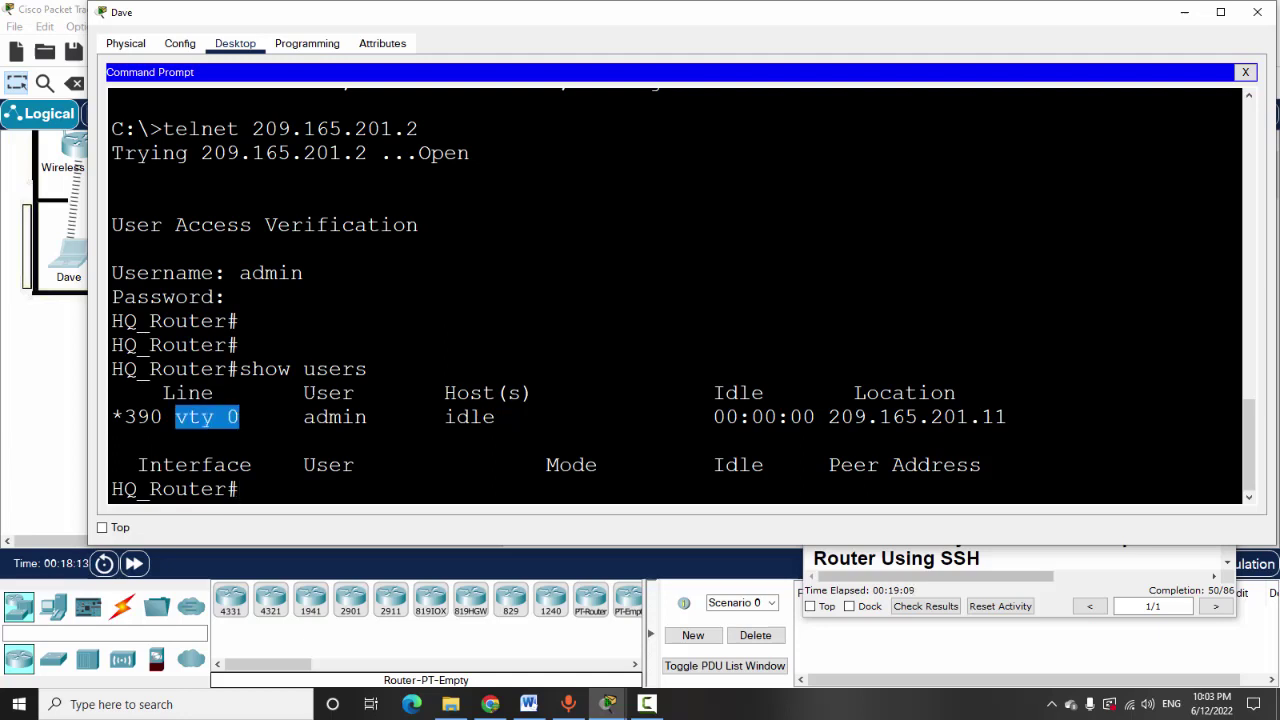
{"action": "left_click_drag", "start_coordinate": [303, 393], "coordinate": [356, 417]}
{"action": "left_click_drag", "start_coordinate": [444, 393], "coordinate": [558, 393]}
{"action": "left_click_drag", "start_coordinate": [444, 417], "coordinate": [496, 417]}
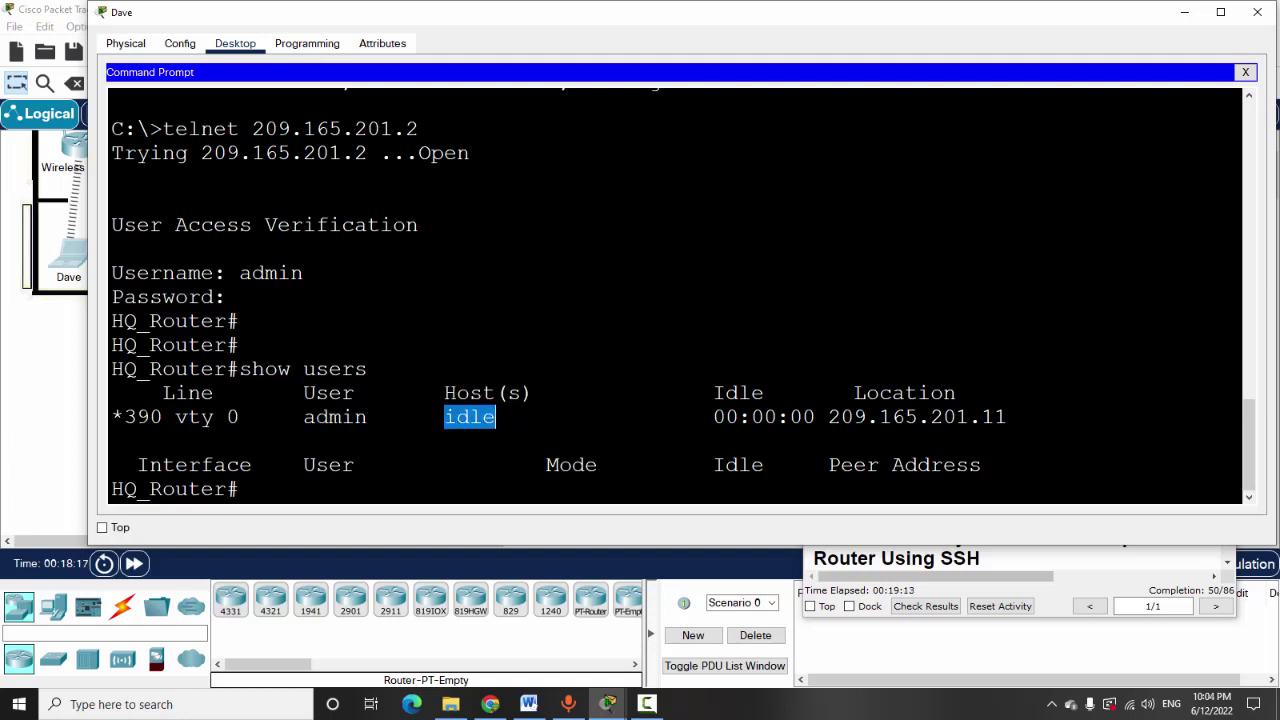
{"action": "left_click_drag", "start_coordinate": [713, 393], "coordinate": [1008, 417]}
{"action": "left_click", "coordinate": [778, 417]}
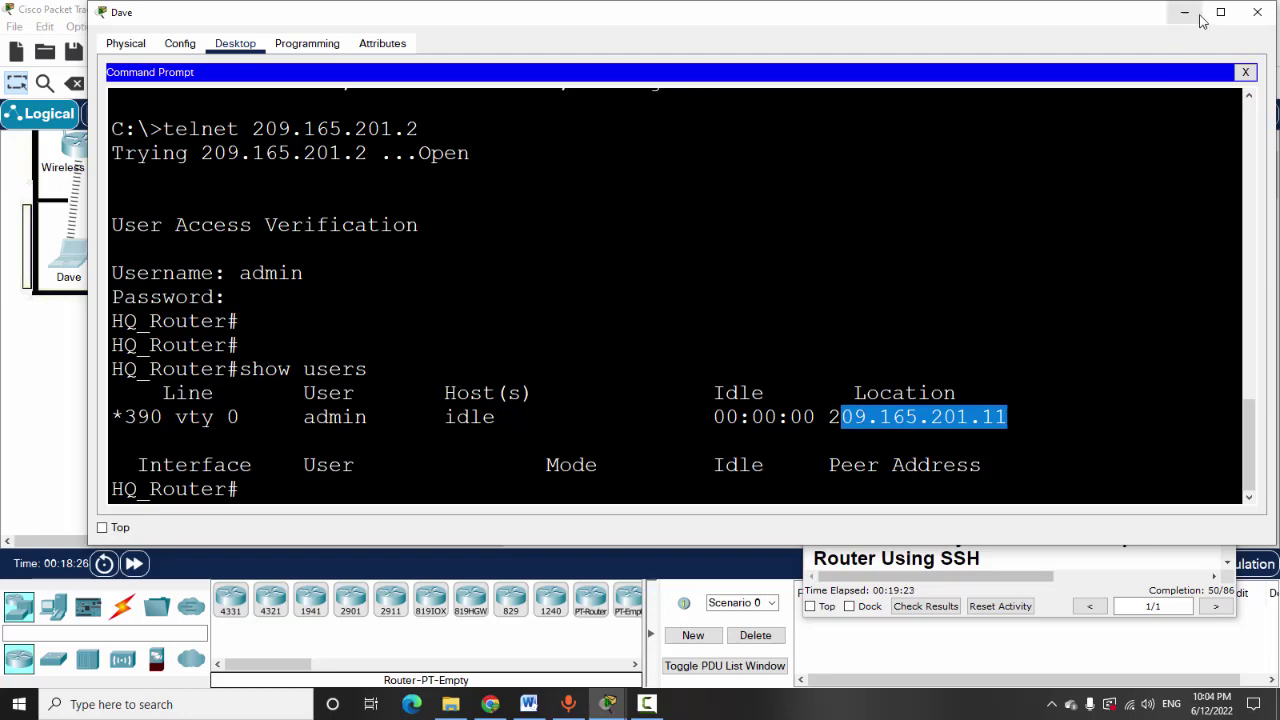
Minimize Dave's window and mark the question on why Telnet is insecure
{"action": "left_click", "coordinate": [1185, 12]}
{"action": "scroll", "coordinate": [984, 474], "scroll_direction": "down", "scroll_amount": 1}
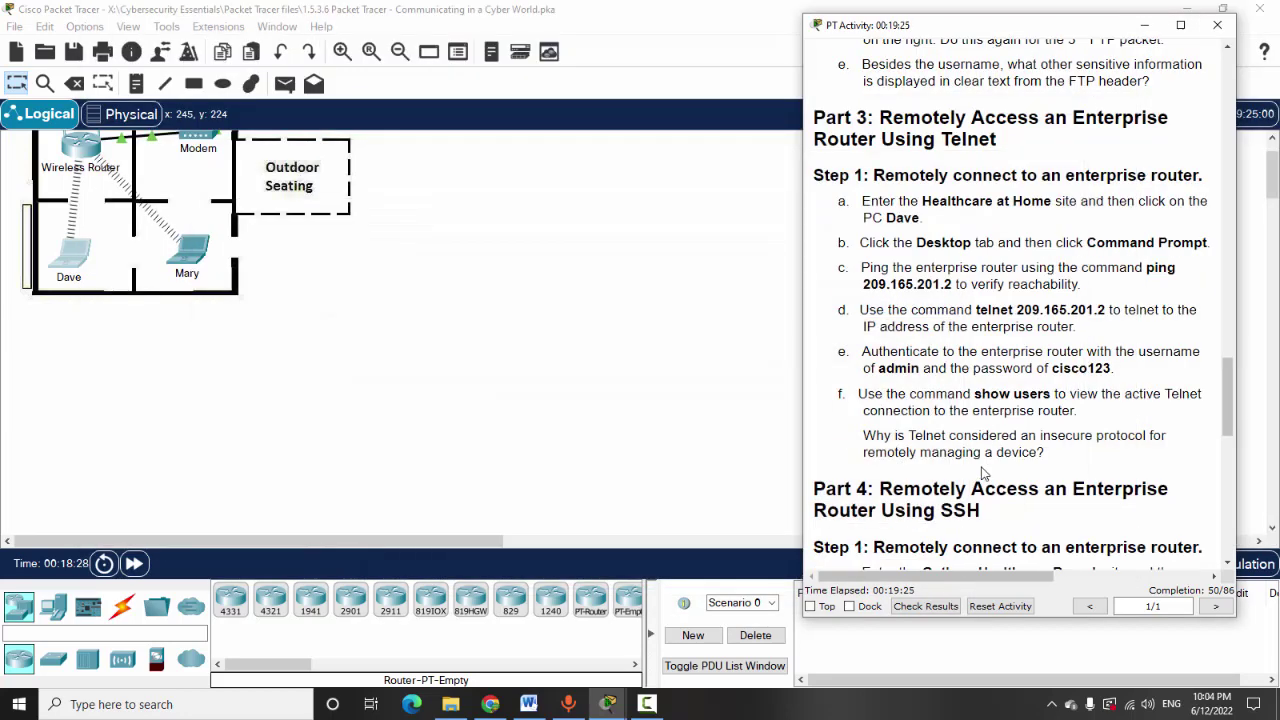
{"action": "left_click_drag", "start_coordinate": [866, 437], "coordinate": [1076, 455]}
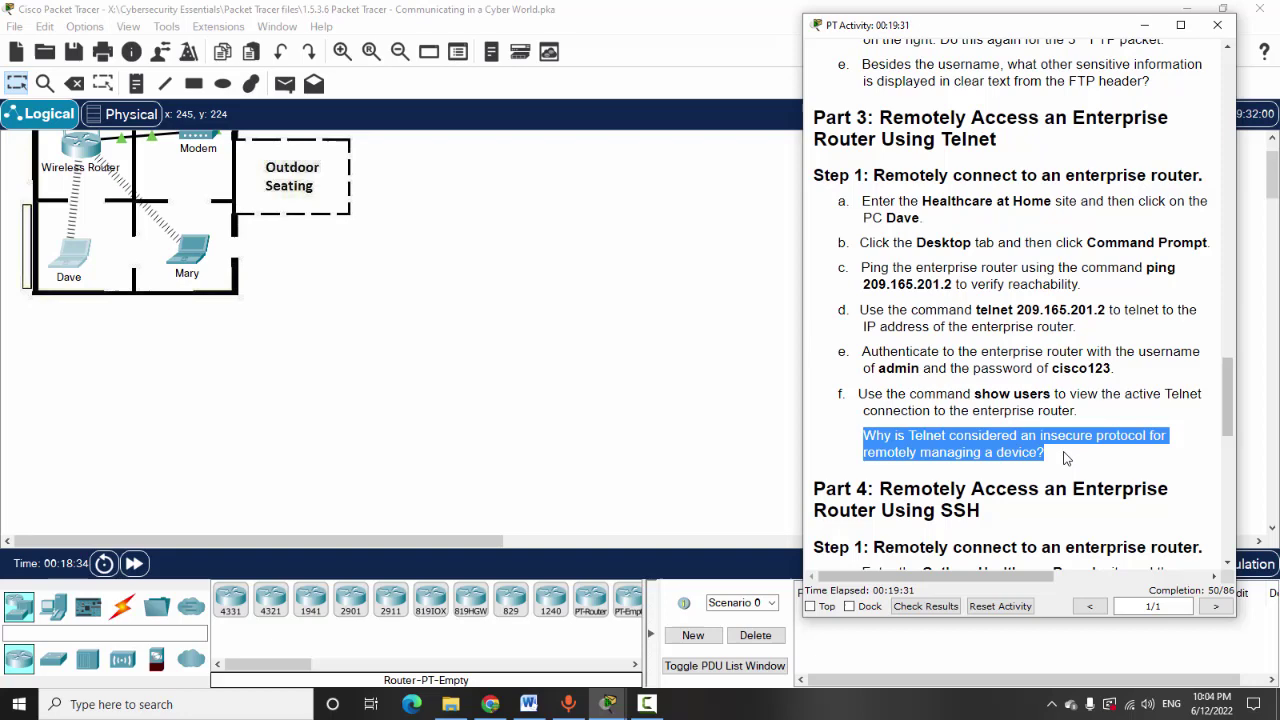
{"action": "left_click", "coordinate": [1068, 455]}
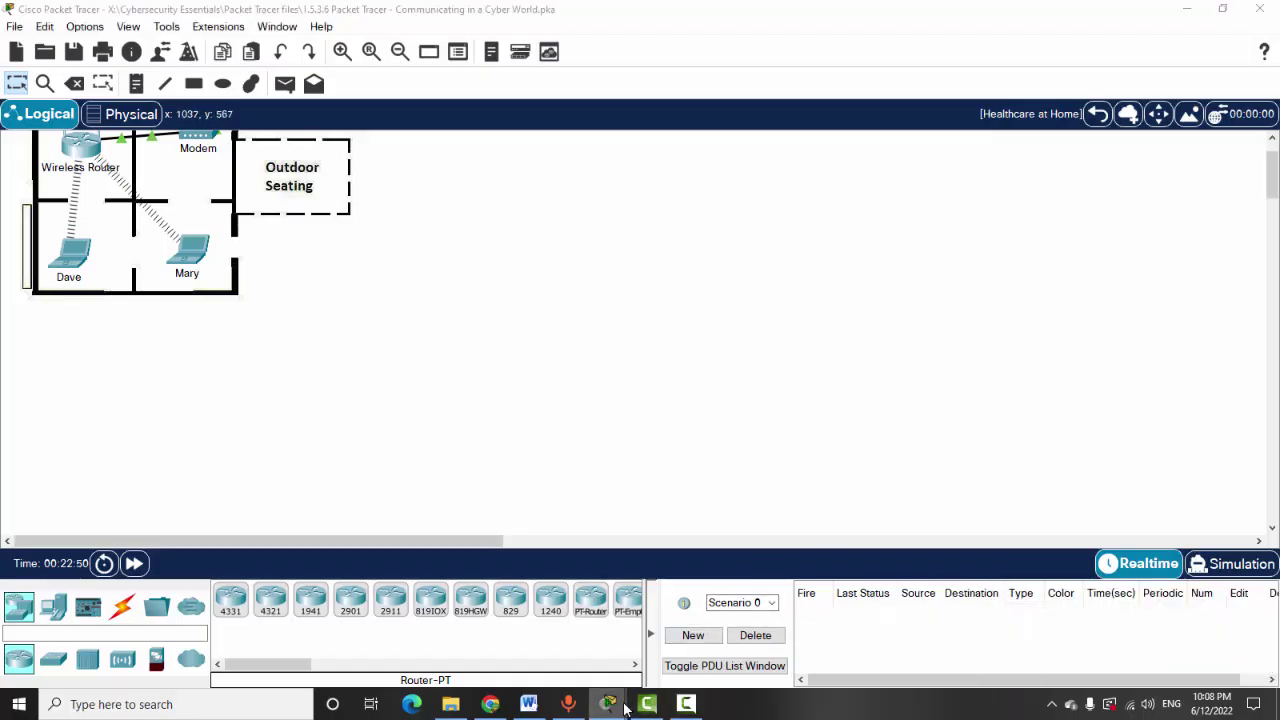
Raise the activity instructions at Part 4 SSH and mark the Gotham Healthcare Branch site name
{"action": "mouse_move", "coordinate": [612, 704]}
{"action": "left_click", "coordinate": [695, 625]}
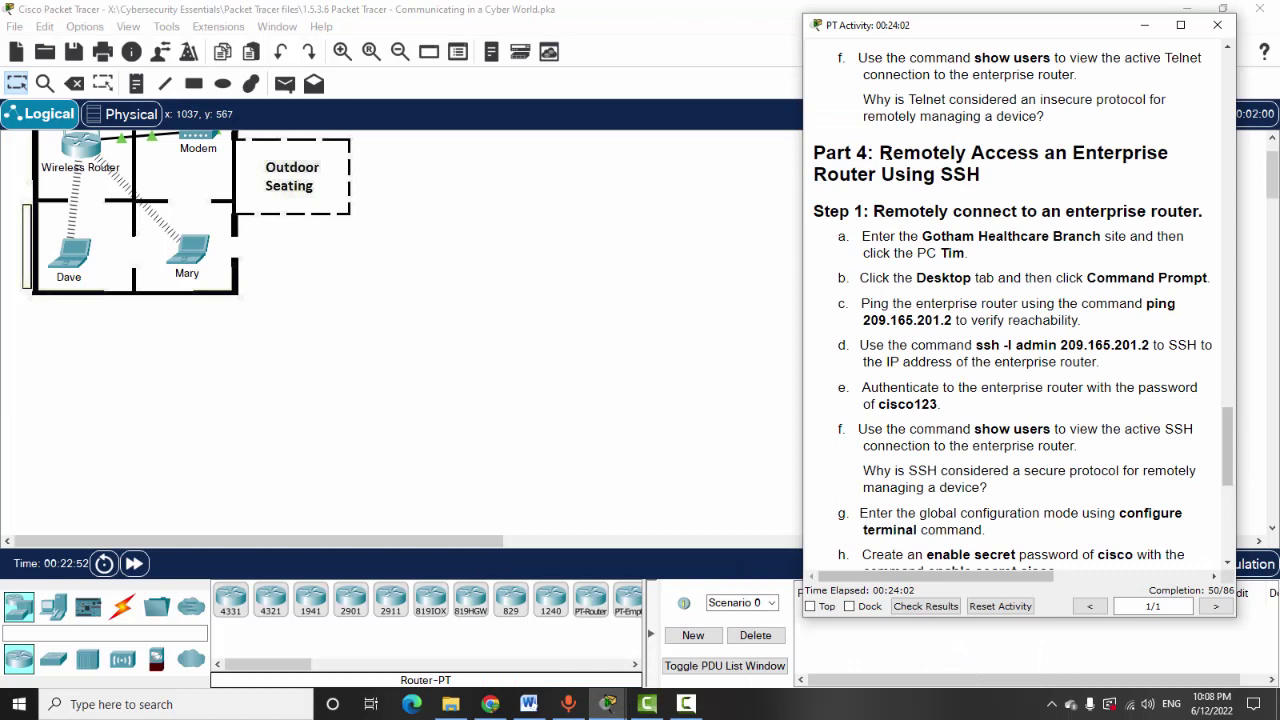
{"action": "left_click_drag", "start_coordinate": [886, 153], "coordinate": [1128, 177]}
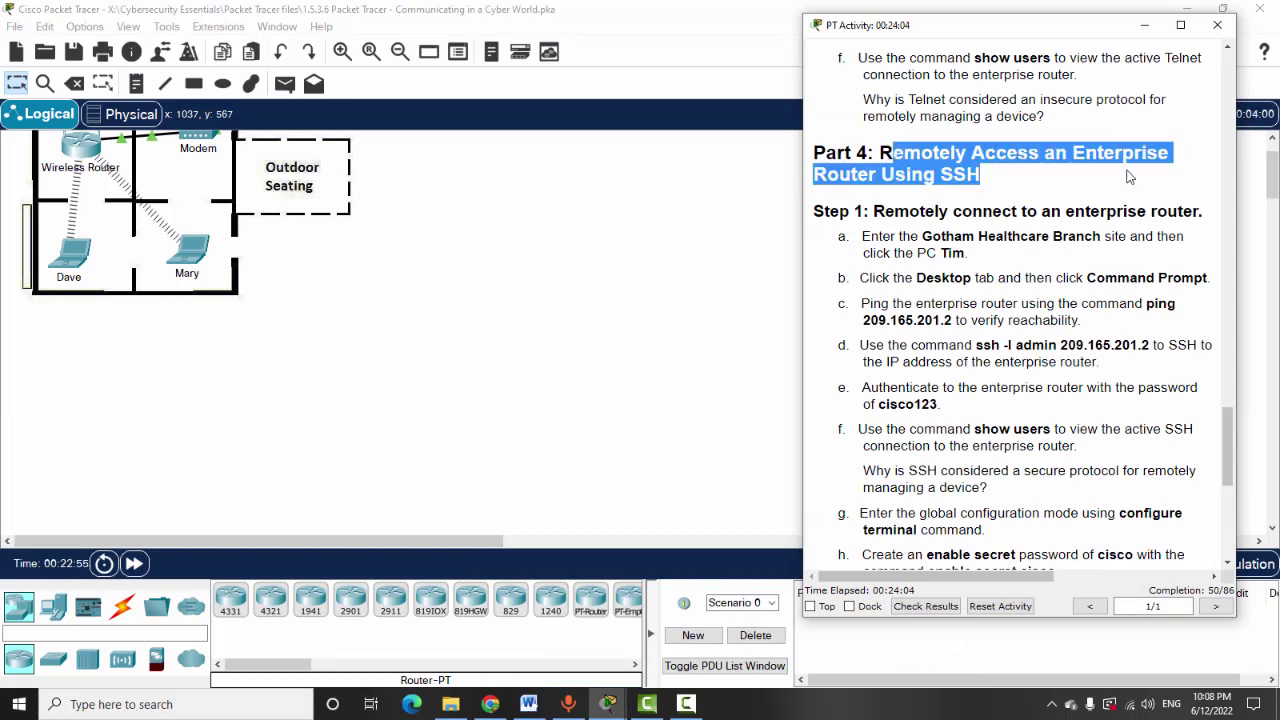
{"action": "left_click", "coordinate": [1040, 205]}
{"action": "scroll", "coordinate": [1018, 232], "scroll_direction": "down", "scroll_amount": 1}
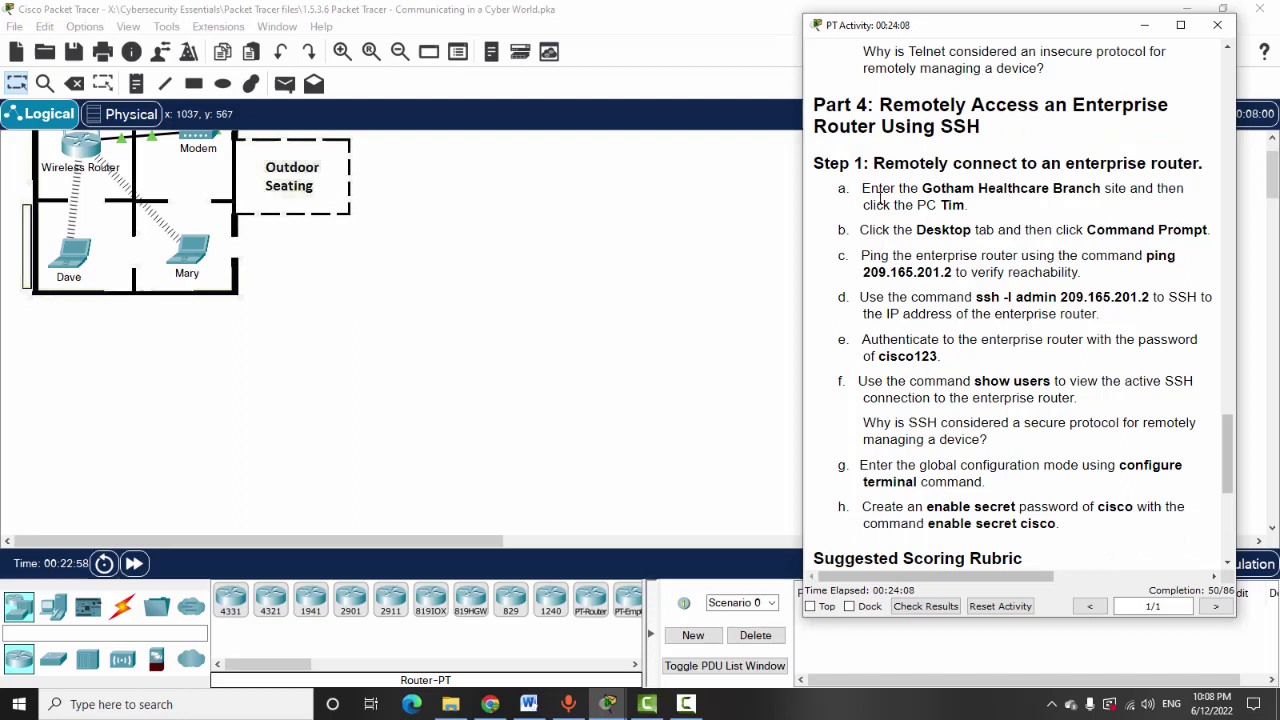
{"action": "left_click_drag", "start_coordinate": [922, 188], "coordinate": [1087, 188]}
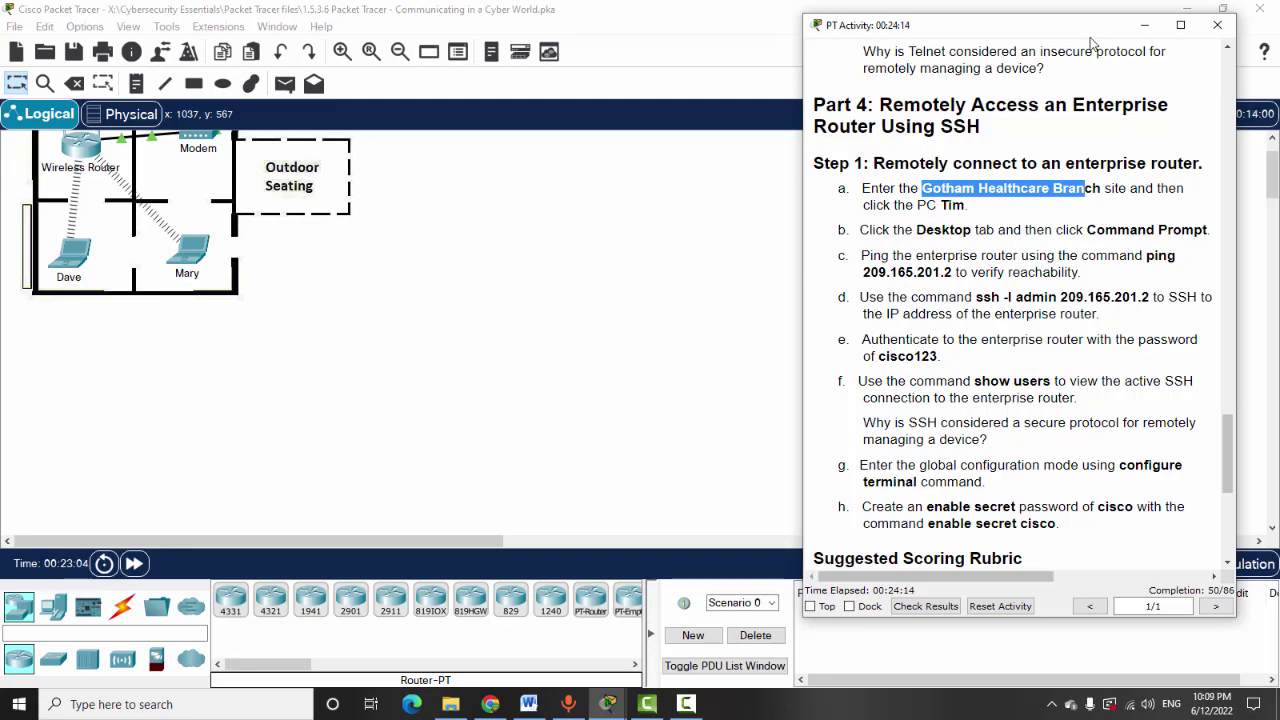
Go from the root map into Gotham Healthcare Branch and open PC Tim's Command Prompt
{"action": "left_click_drag", "start_coordinate": [1087, 40], "coordinate": [1105, 181]}
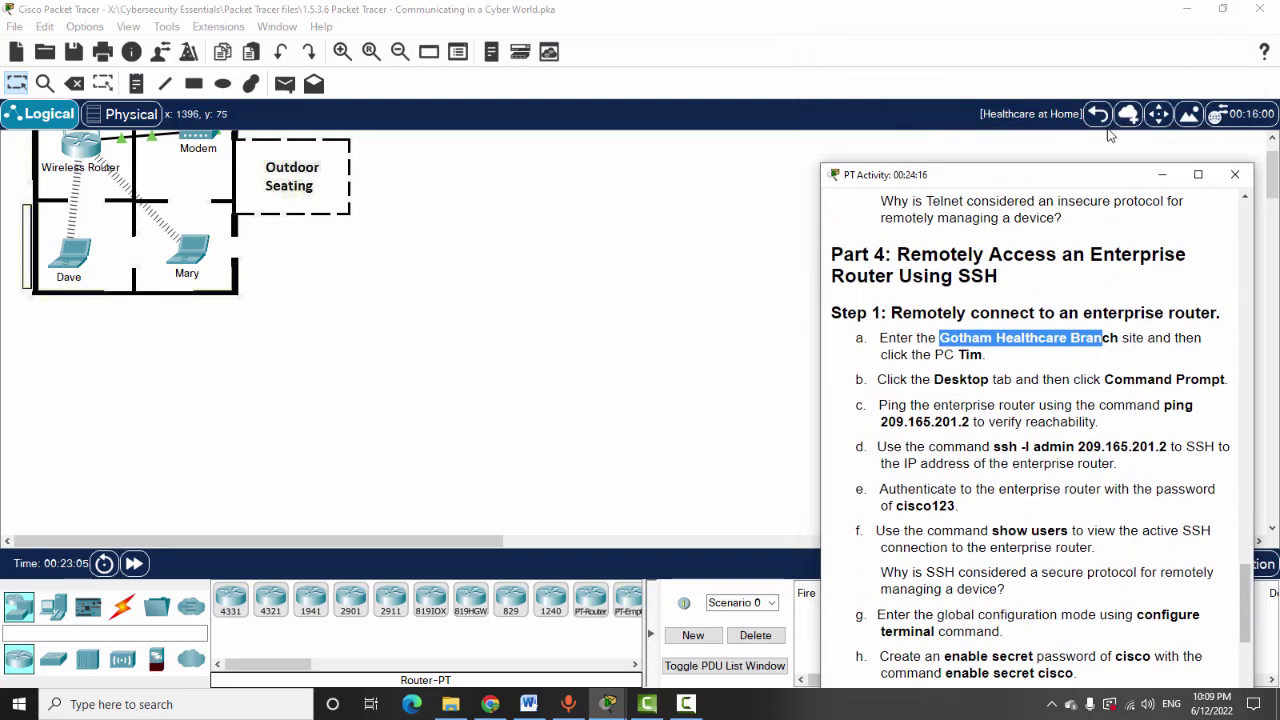
{"action": "left_click", "coordinate": [1097, 113]}
{"action": "left_click", "coordinate": [688, 362]}
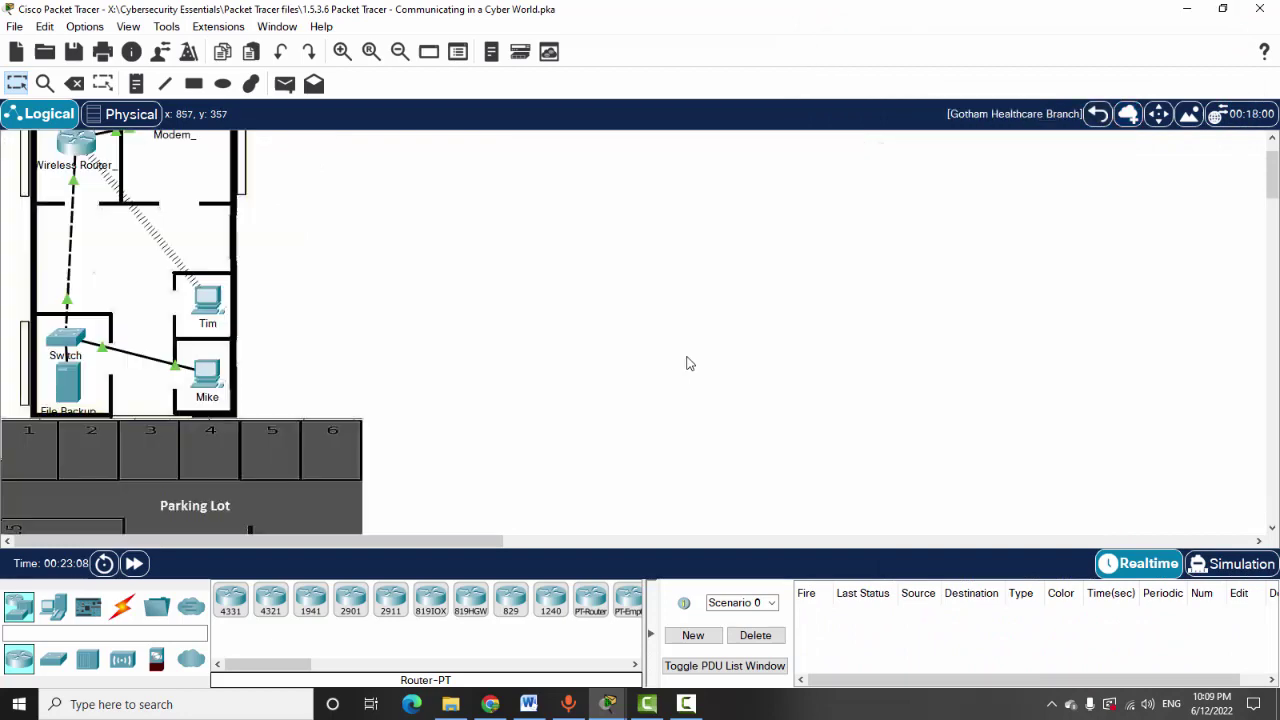
{"action": "left_click", "coordinate": [210, 318]}
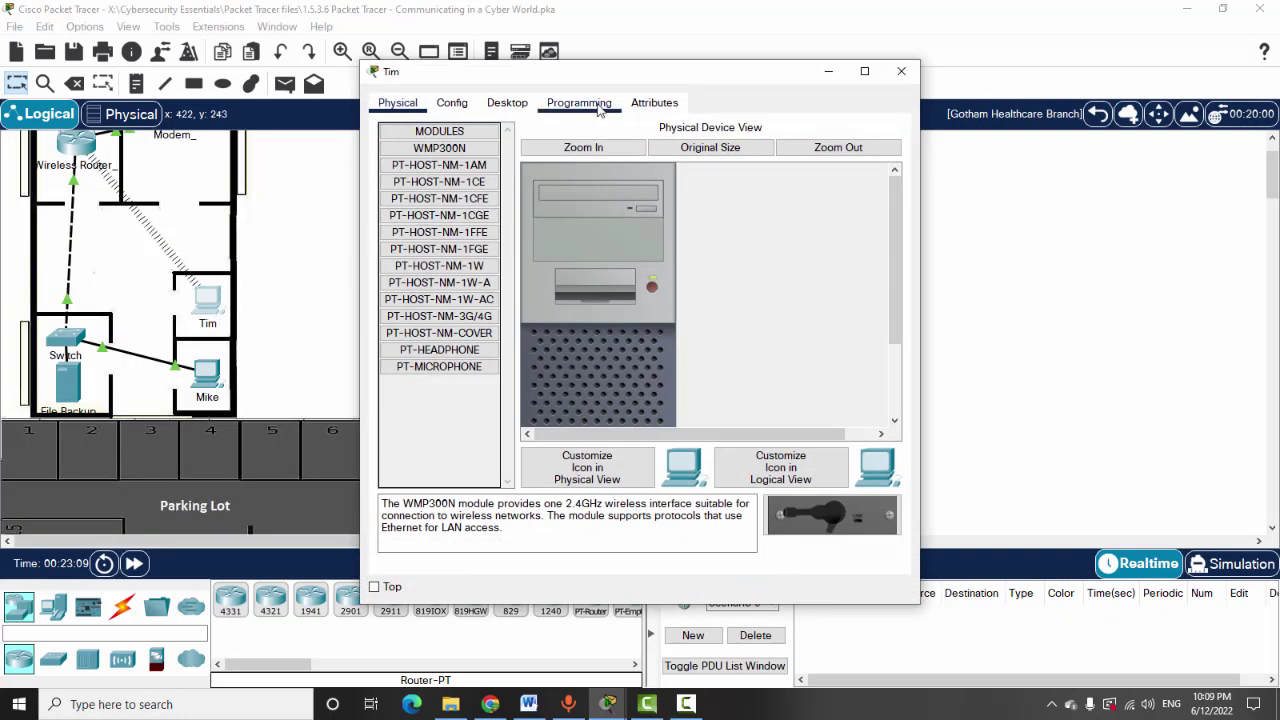
{"action": "left_click", "coordinate": [507, 102]}
{"action": "left_click", "coordinate": [720, 196]}
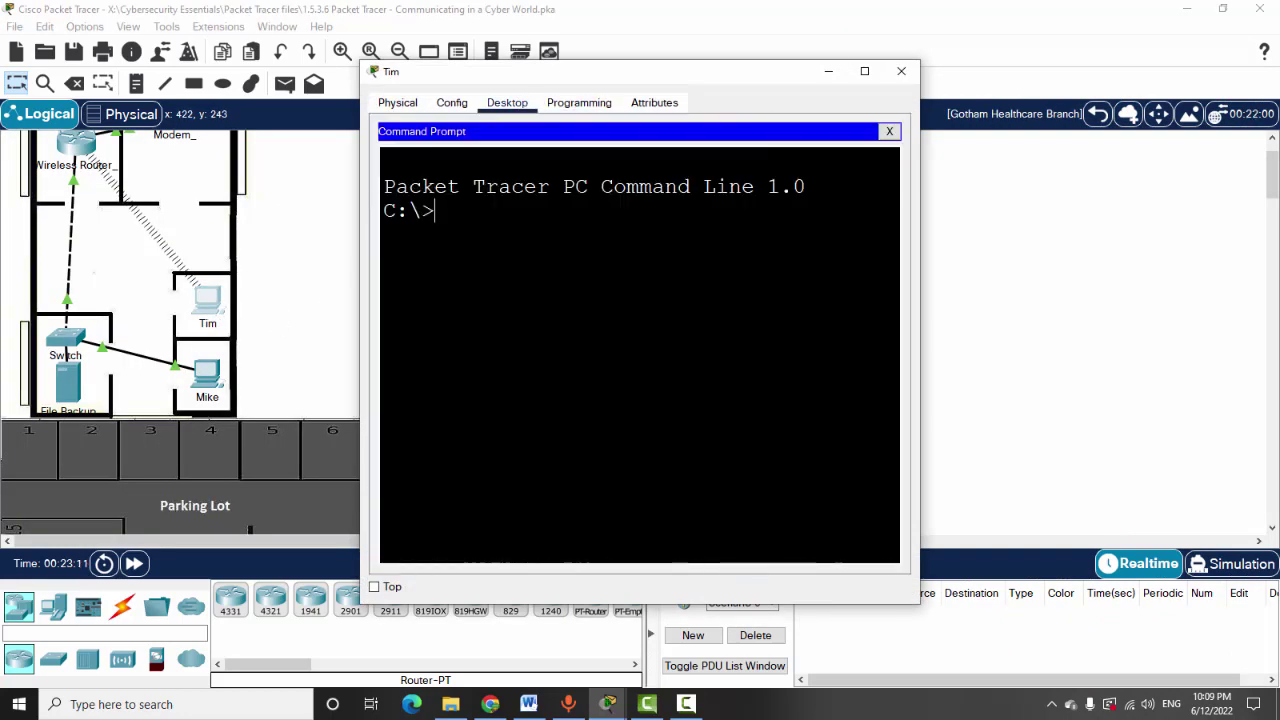
{"action": "mouse_move", "coordinate": [607, 704]}
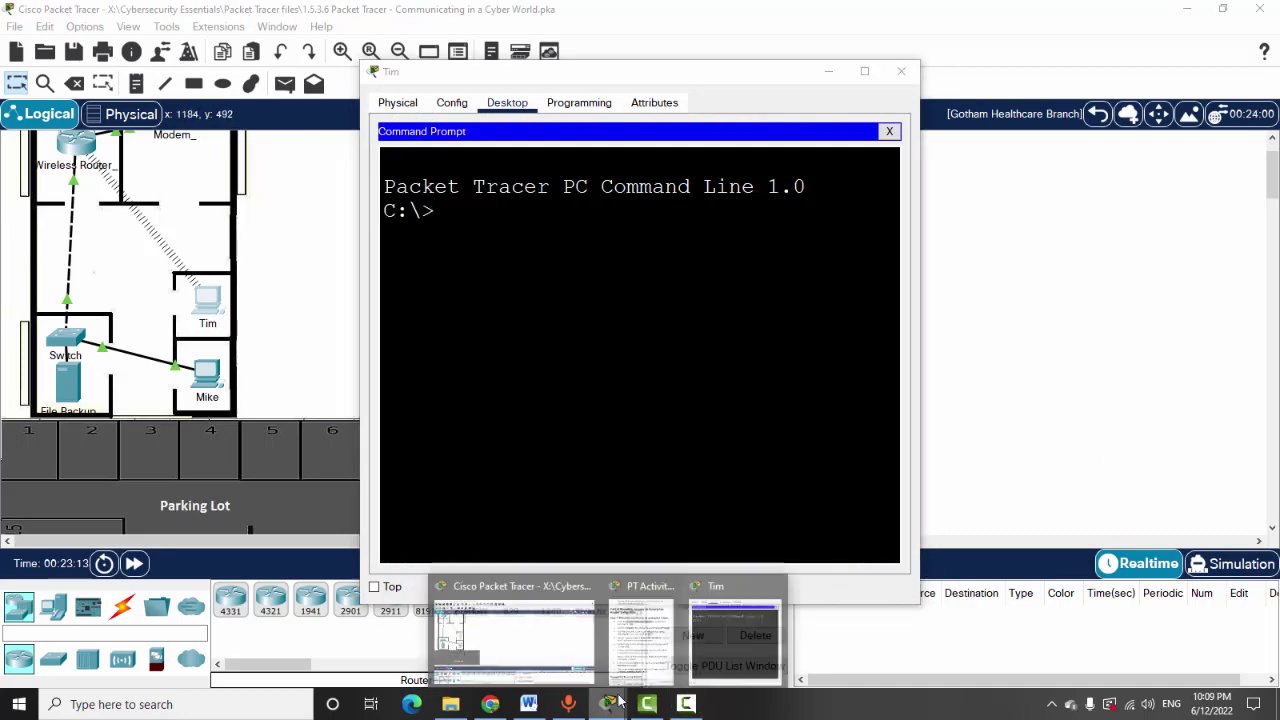
{"action": "left_click", "coordinate": [643, 625]}
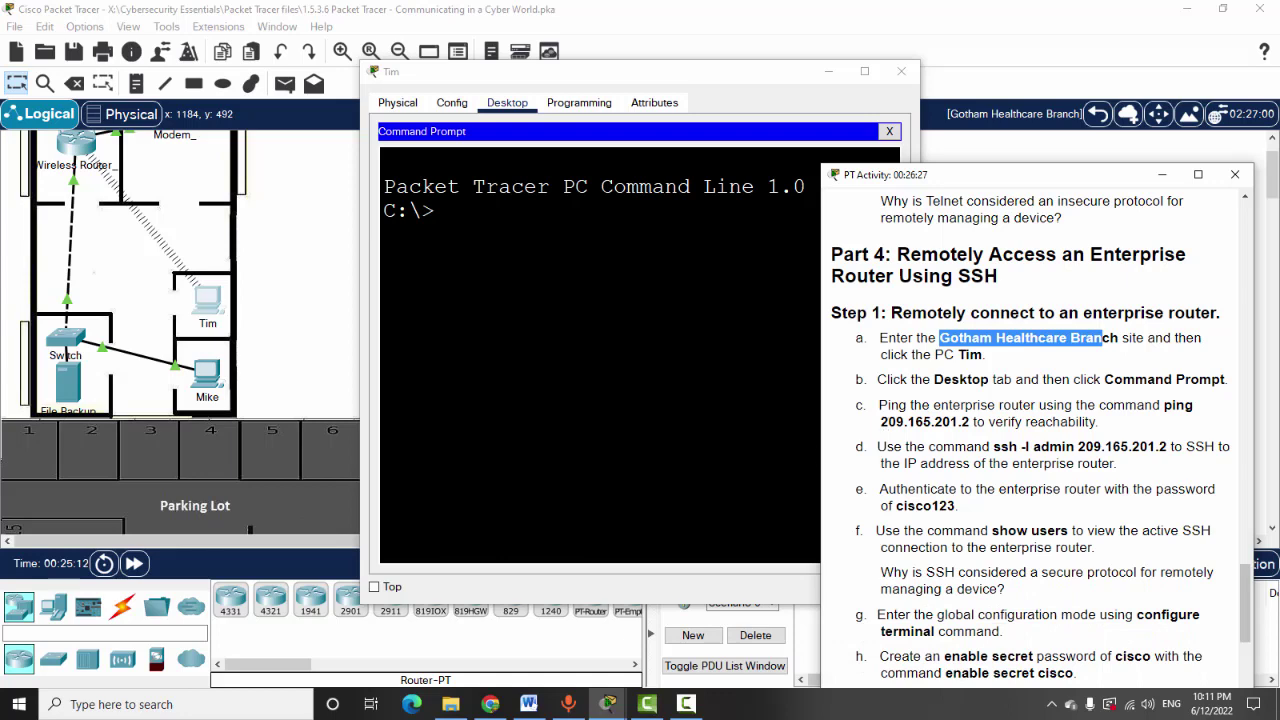
{"action": "key", "text": "alt+Tab"}
Copy ping 209.165.201.2 from the instructions, paste it into Tim's prompt and run it
{"action": "left_click", "coordinate": [1013, 477]}
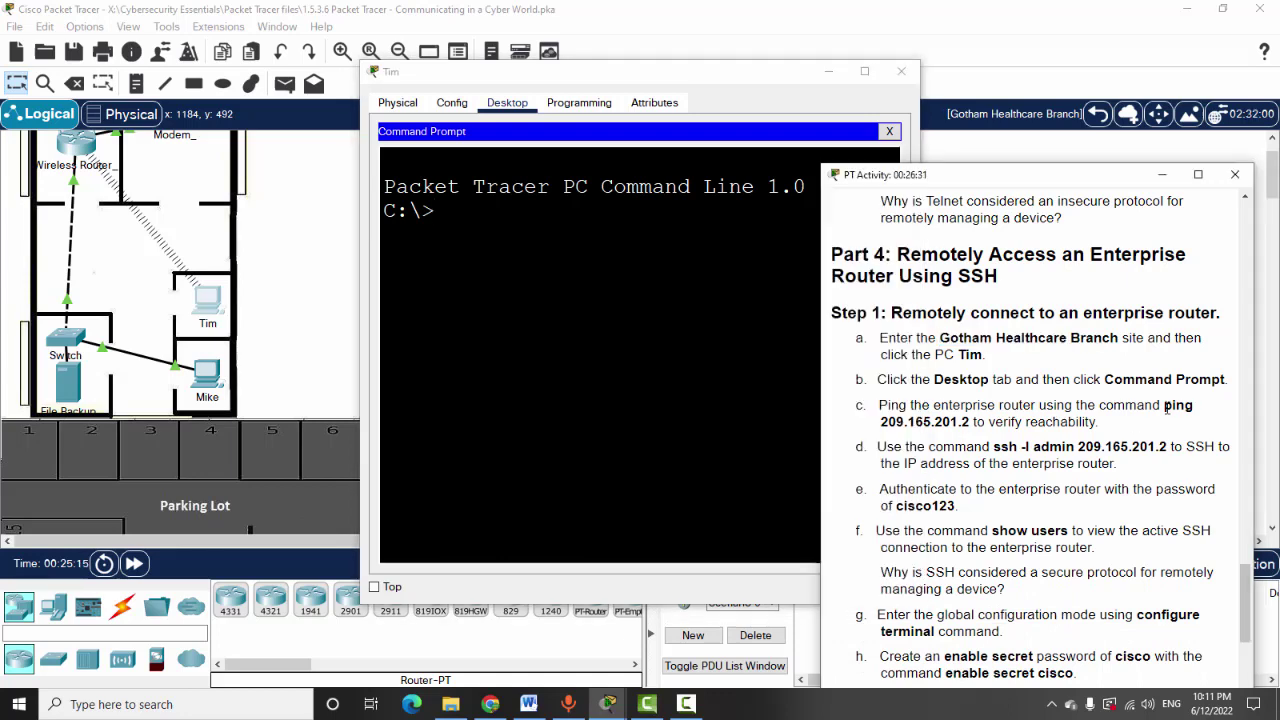
{"action": "left_click_drag", "start_coordinate": [1163, 405], "coordinate": [970, 421]}
{"action": "key", "text": "super+c"}
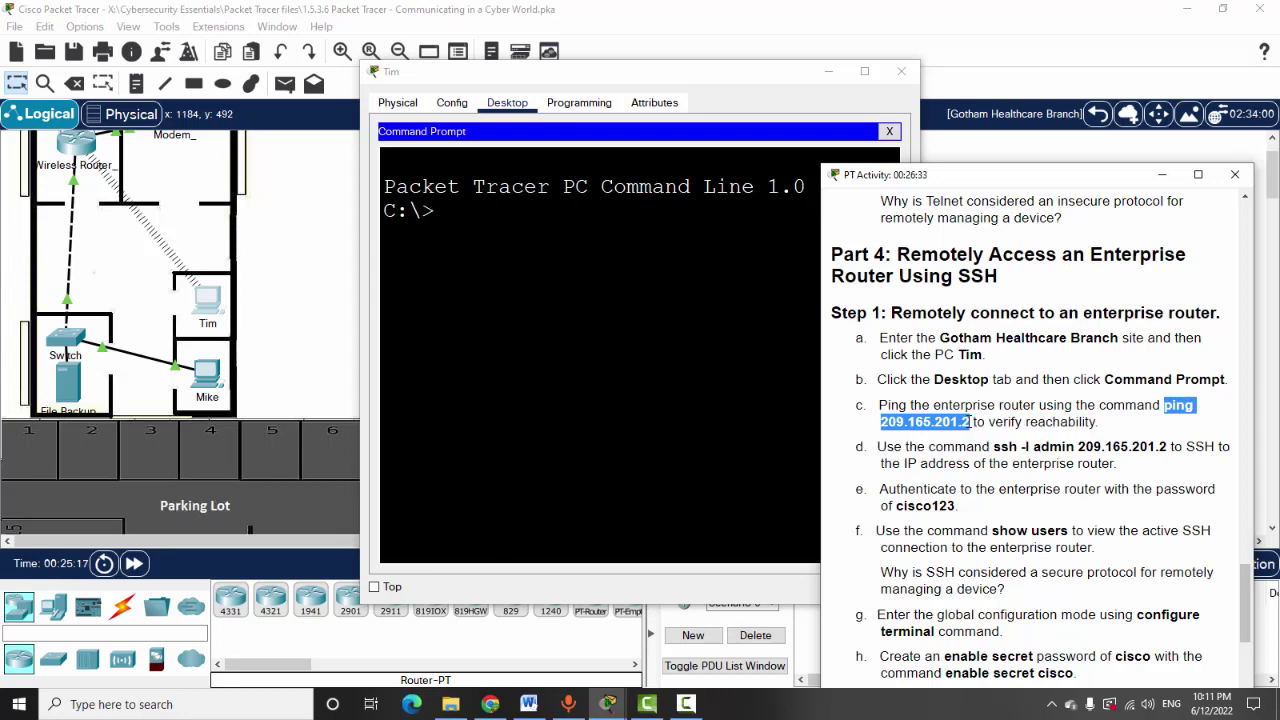
{"action": "left_click", "coordinate": [465, 220]}
{"action": "right_click", "coordinate": [465, 219]}
{"action": "left_click", "coordinate": [512, 242]}
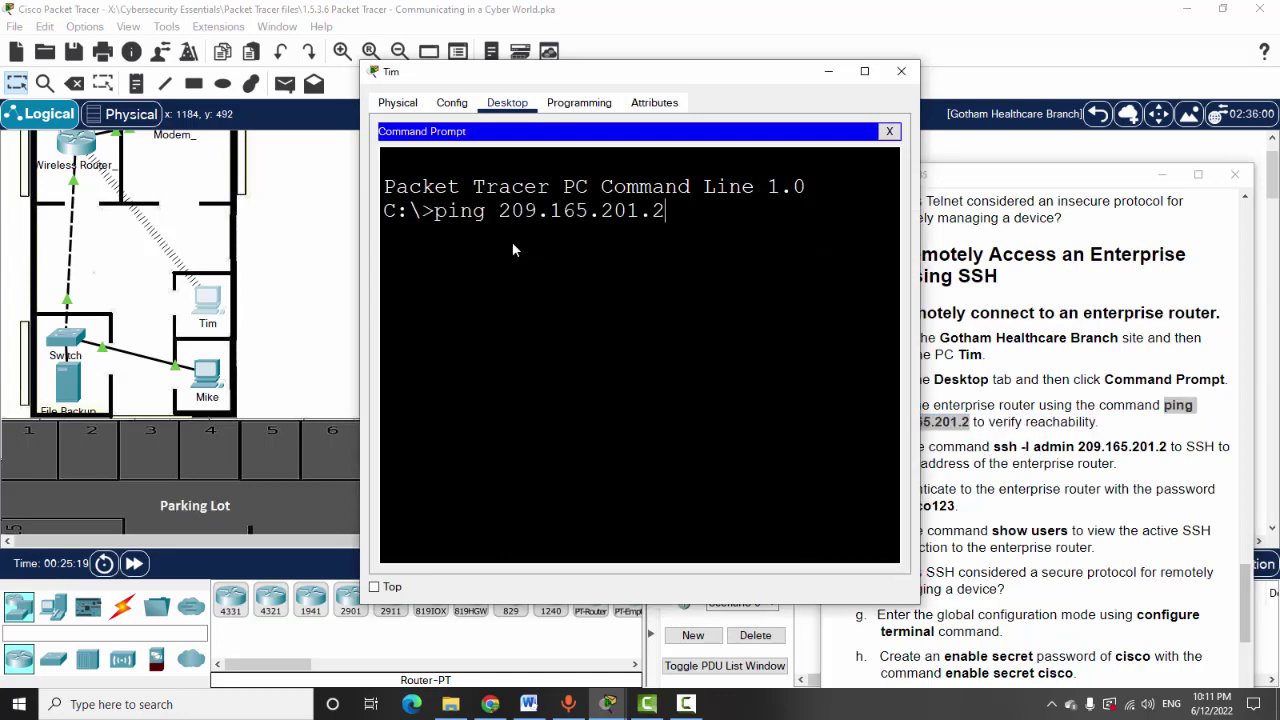
{"action": "key", "text": "Return"}
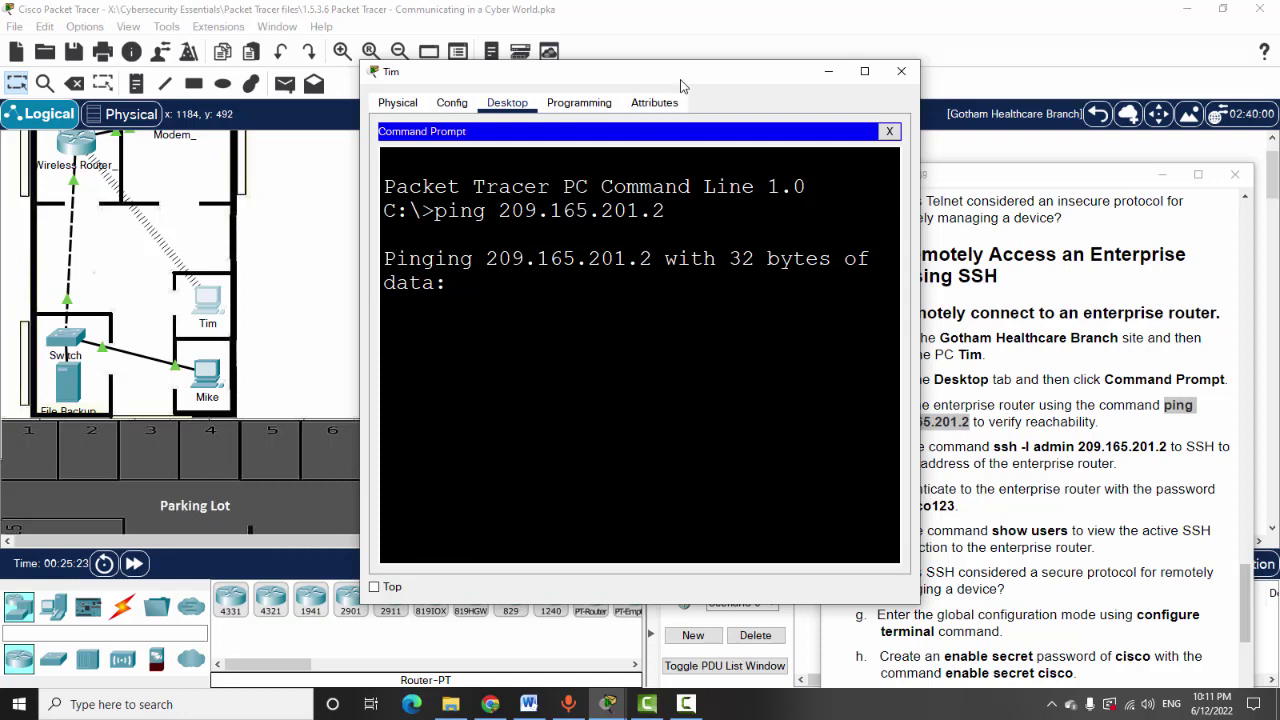
Review the ping replies and repeat the ping to get all four replies
{"action": "left_click_drag", "start_coordinate": [660, 80], "coordinate": [515, 82]}
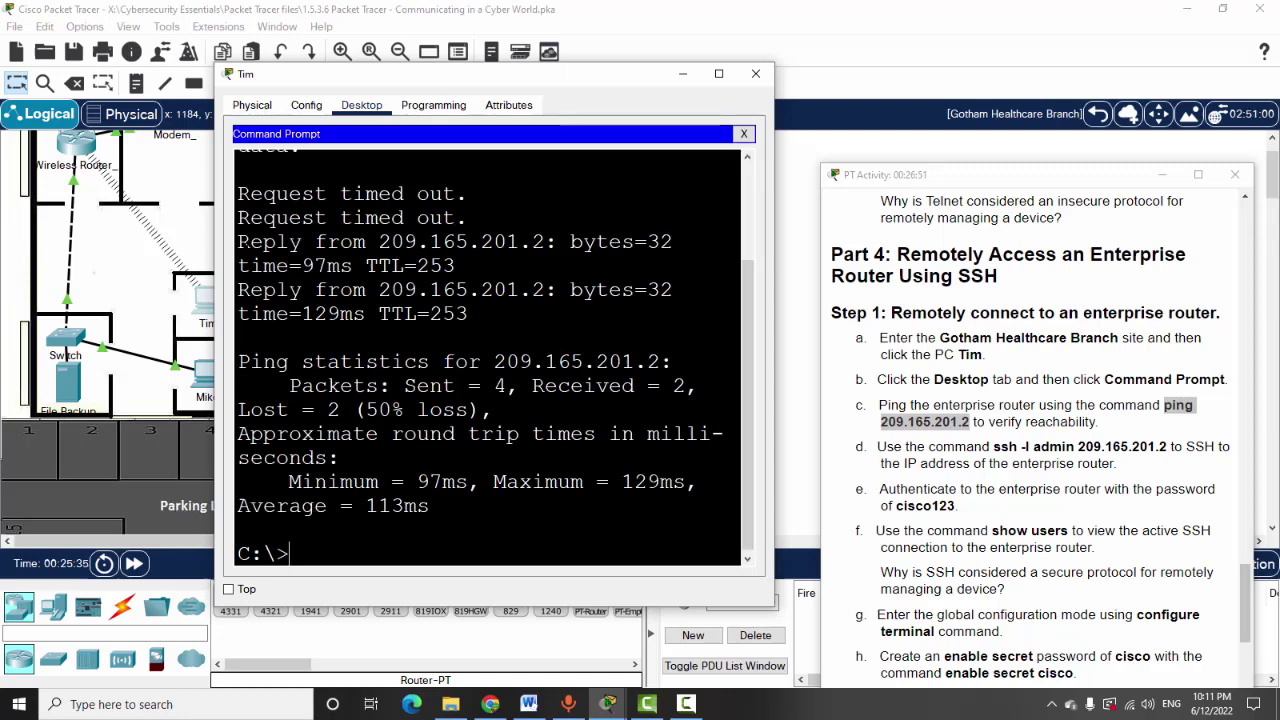
{"action": "left_click_drag", "start_coordinate": [237, 241], "coordinate": [418, 313]}
{"action": "left_click", "coordinate": [623, 361]}
{"action": "scroll", "coordinate": [623, 361], "scroll_direction": "up", "scroll_amount": 1}
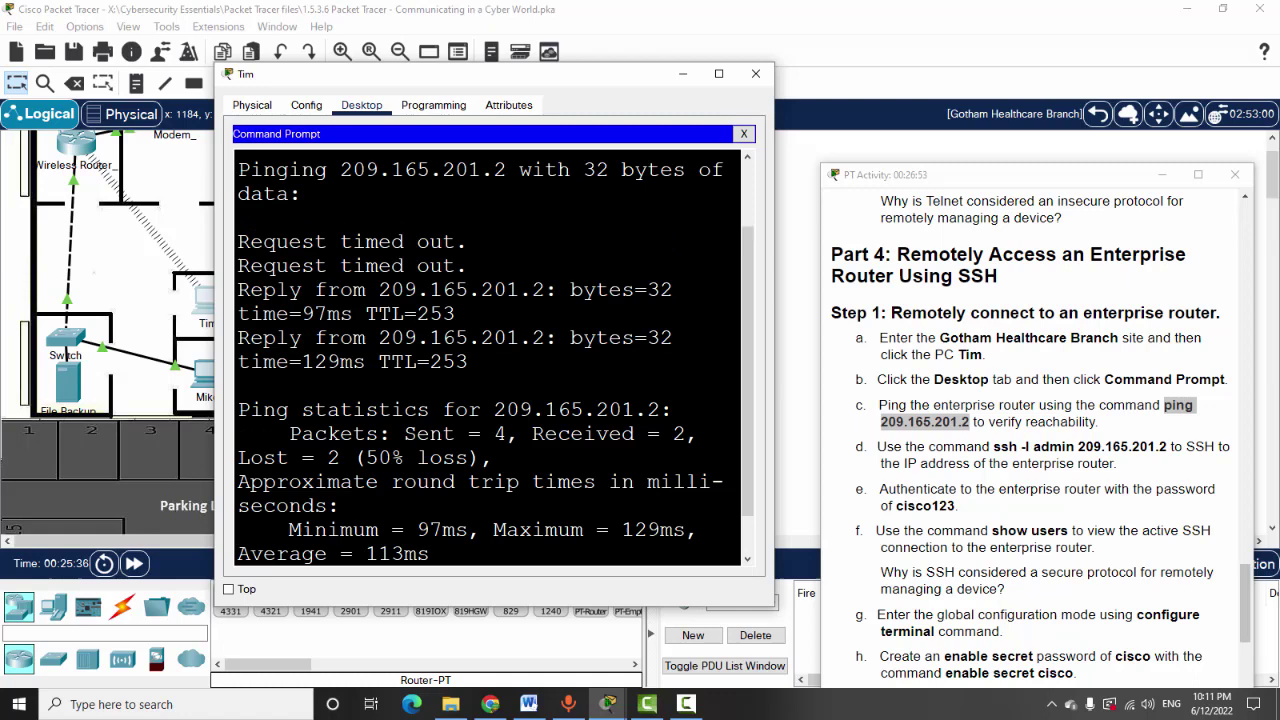
{"action": "scroll", "coordinate": [627, 358], "scroll_direction": "down", "scroll_amount": 1}
{"action": "key", "text": "Up"}
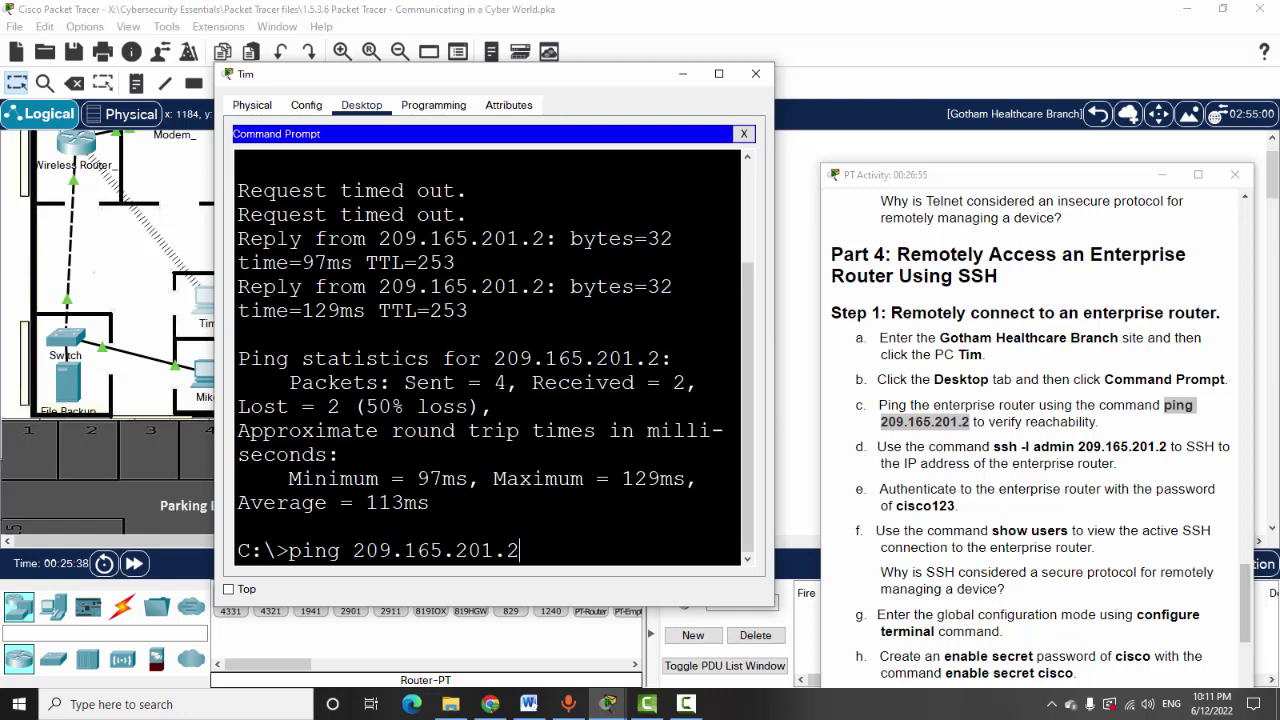
{"action": "key", "text": "Return"}
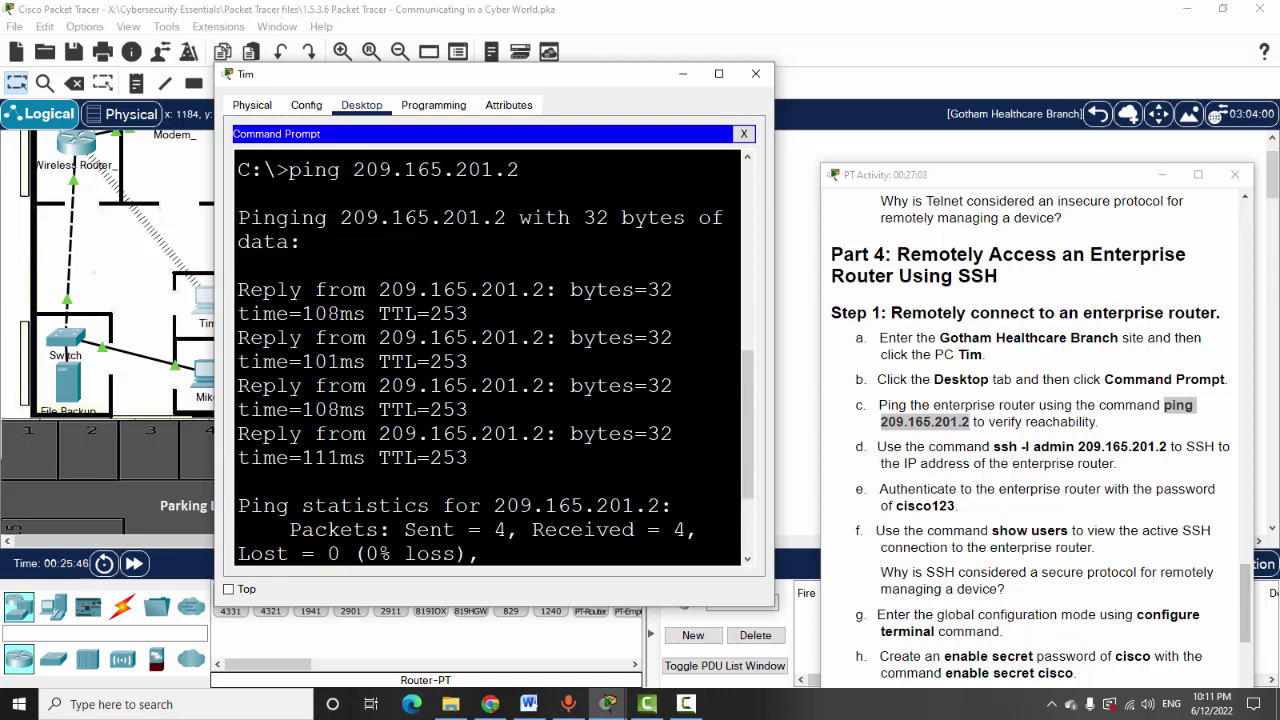
{"action": "left_click", "coordinate": [1007, 444]}
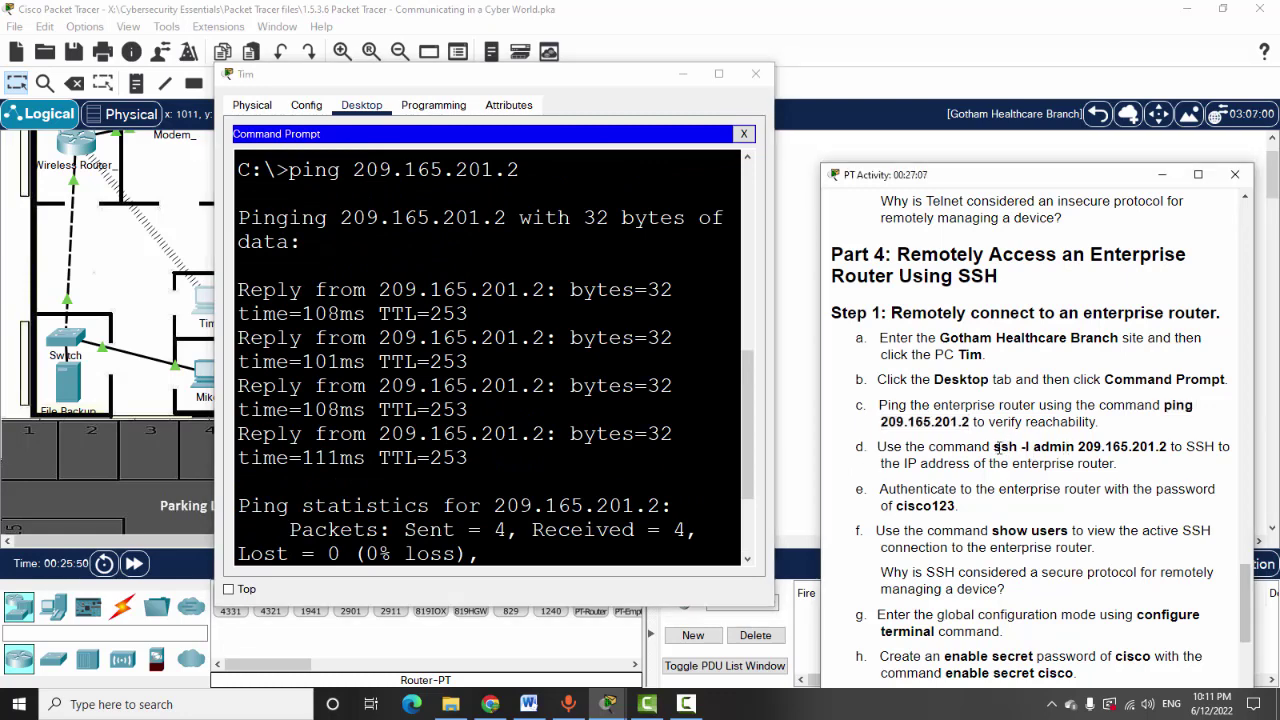
Select the command 'ssh -l admin 209.165.201.2' in the activity instructions
{"action": "left_click_drag", "start_coordinate": [995, 447], "coordinate": [1040, 447]}
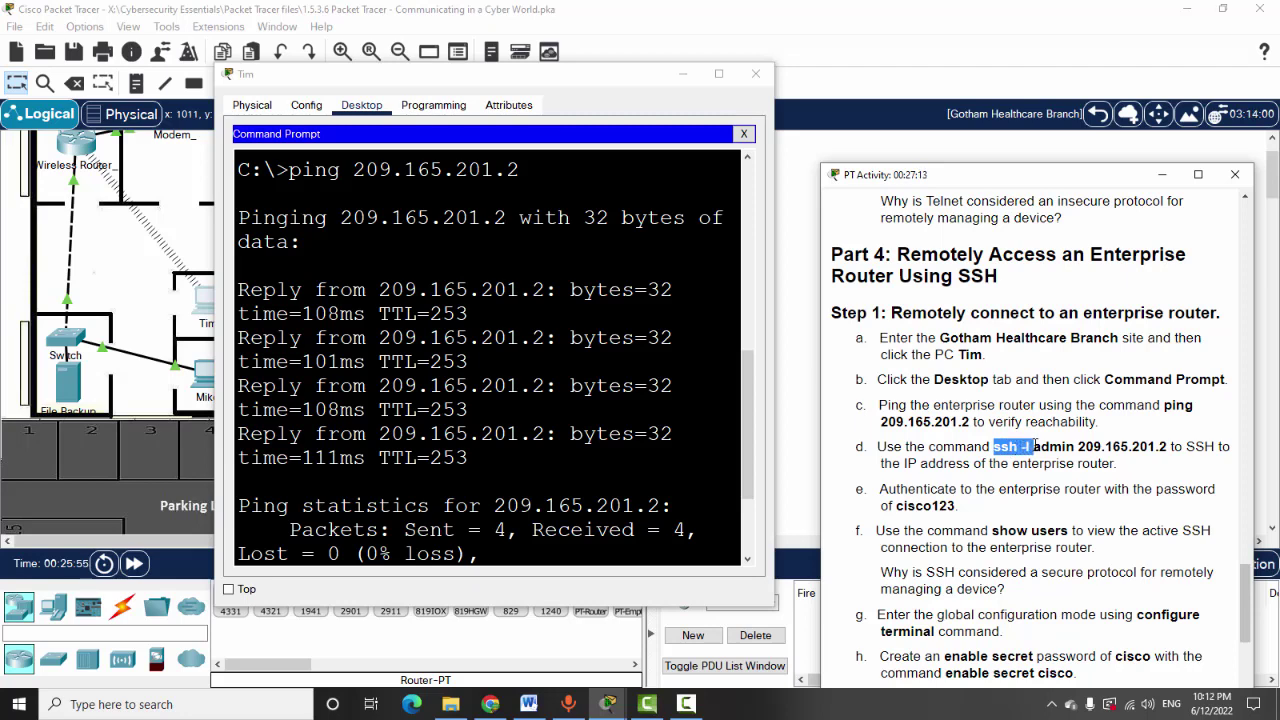
{"action": "double_click", "coordinate": [1063, 447]}
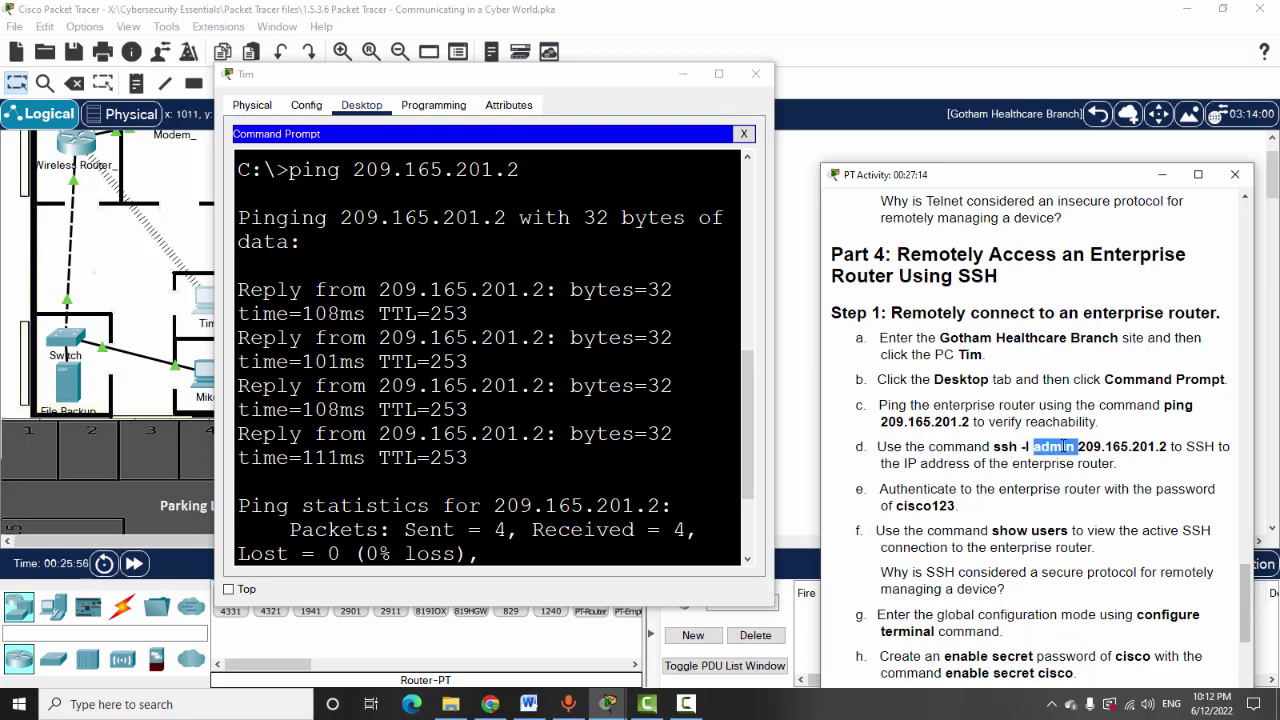
{"action": "left_click", "coordinate": [1095, 446]}
{"action": "double_click", "coordinate": [1097, 446]}
{"action": "left_click", "coordinate": [983, 446]}
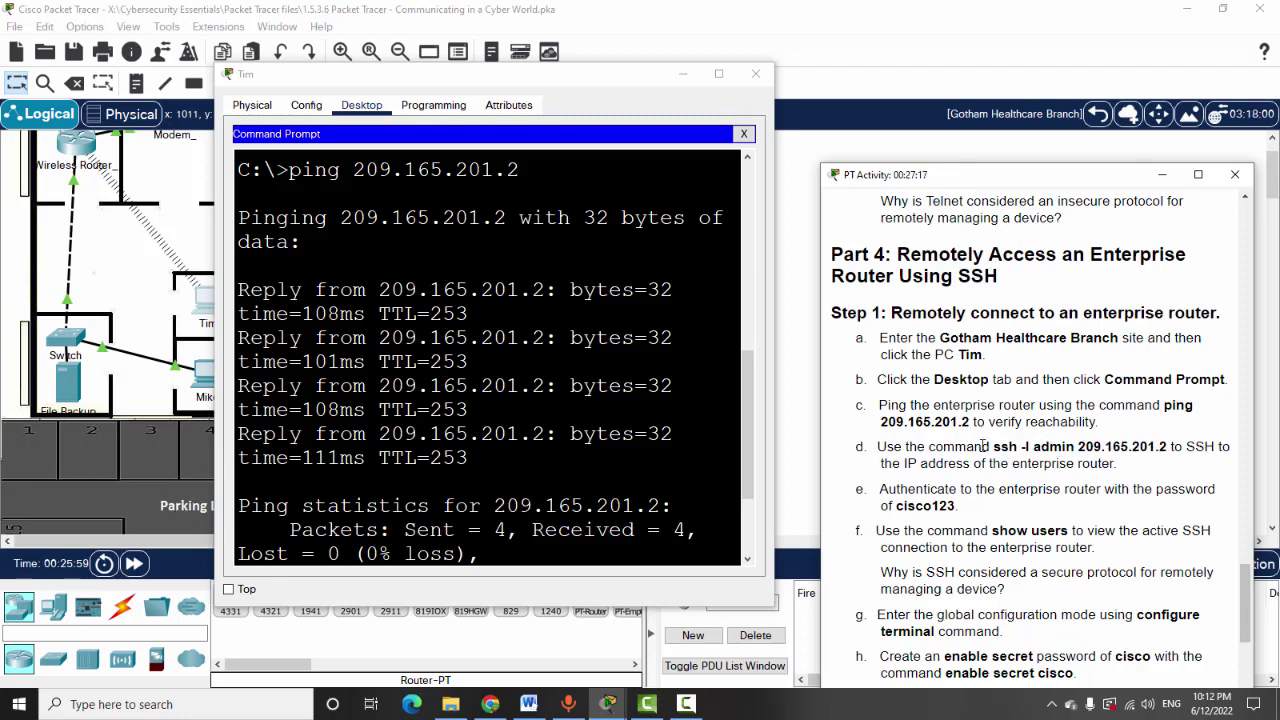
{"action": "left_click_drag", "start_coordinate": [995, 447], "coordinate": [1166, 447]}
{"action": "key", "text": "super+c"}
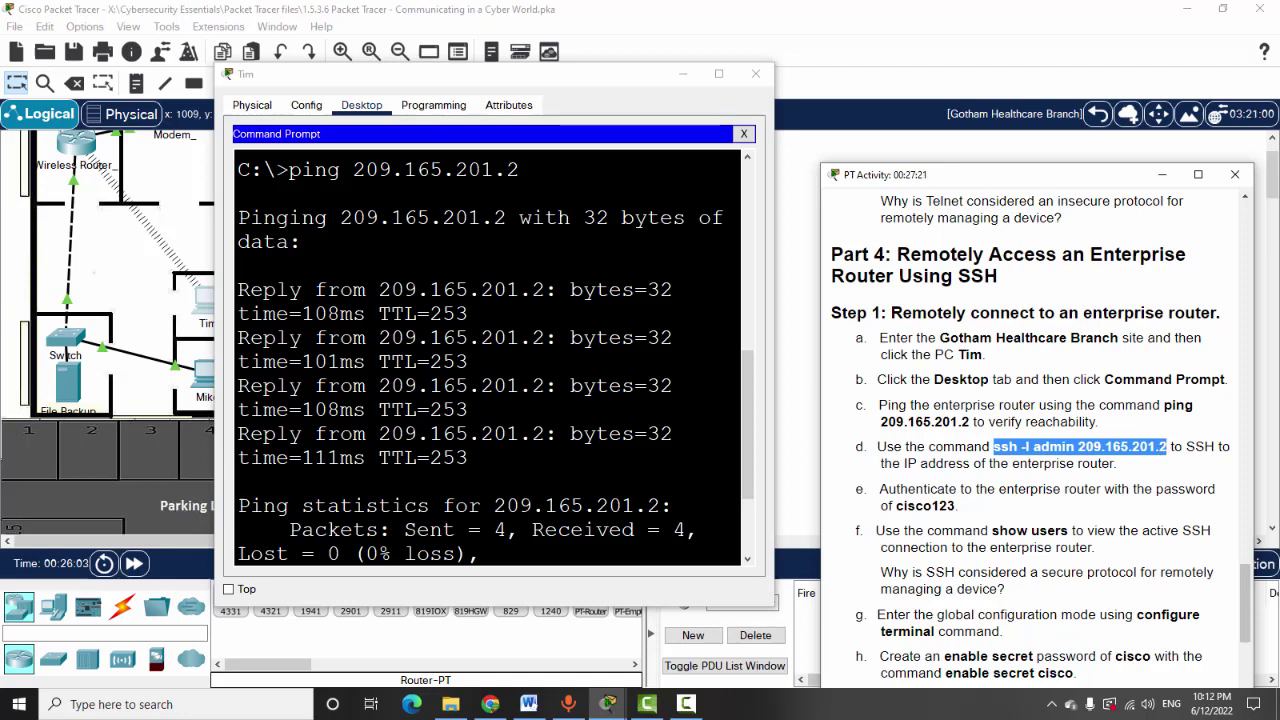
Paste the ssh command at Tim's prompt and log in to HQ_Router with the admin password
{"action": "scroll", "coordinate": [400, 450], "scroll_direction": "down", "scroll_amount": 2}
{"action": "right_click", "coordinate": [342, 558]}
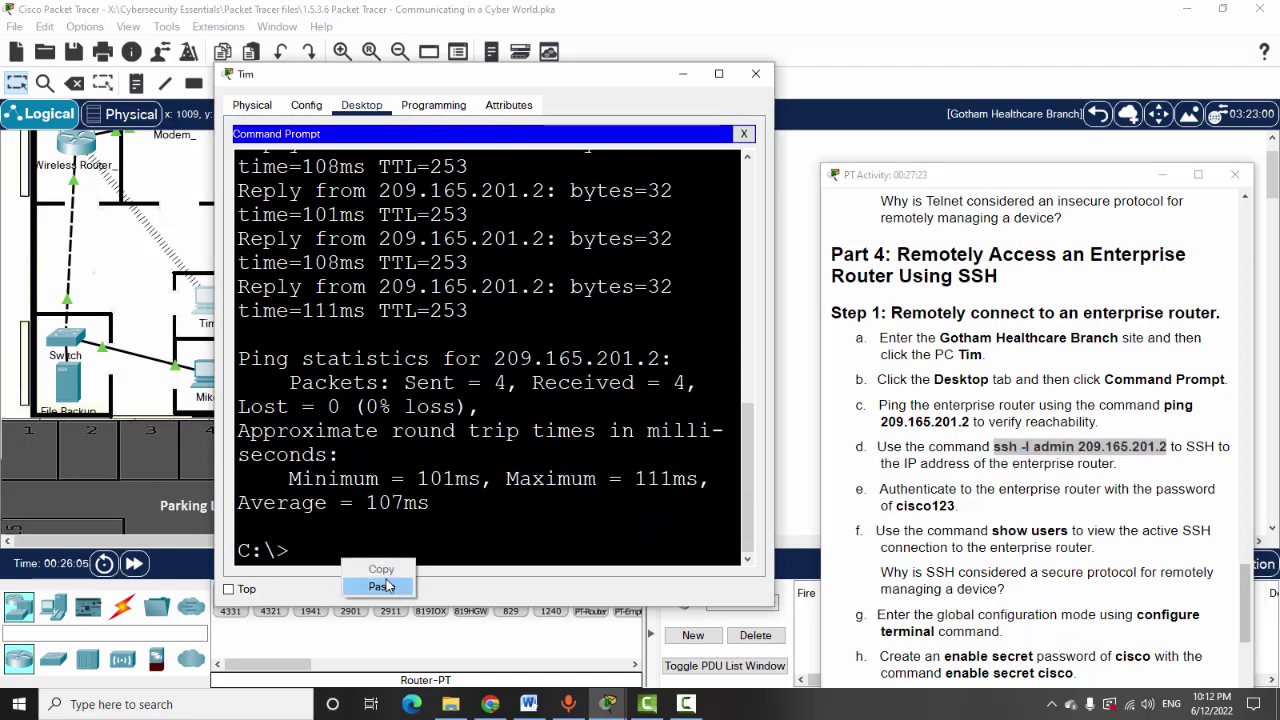
{"action": "left_click", "coordinate": [382, 586]}
{"action": "key", "text": "Return"}
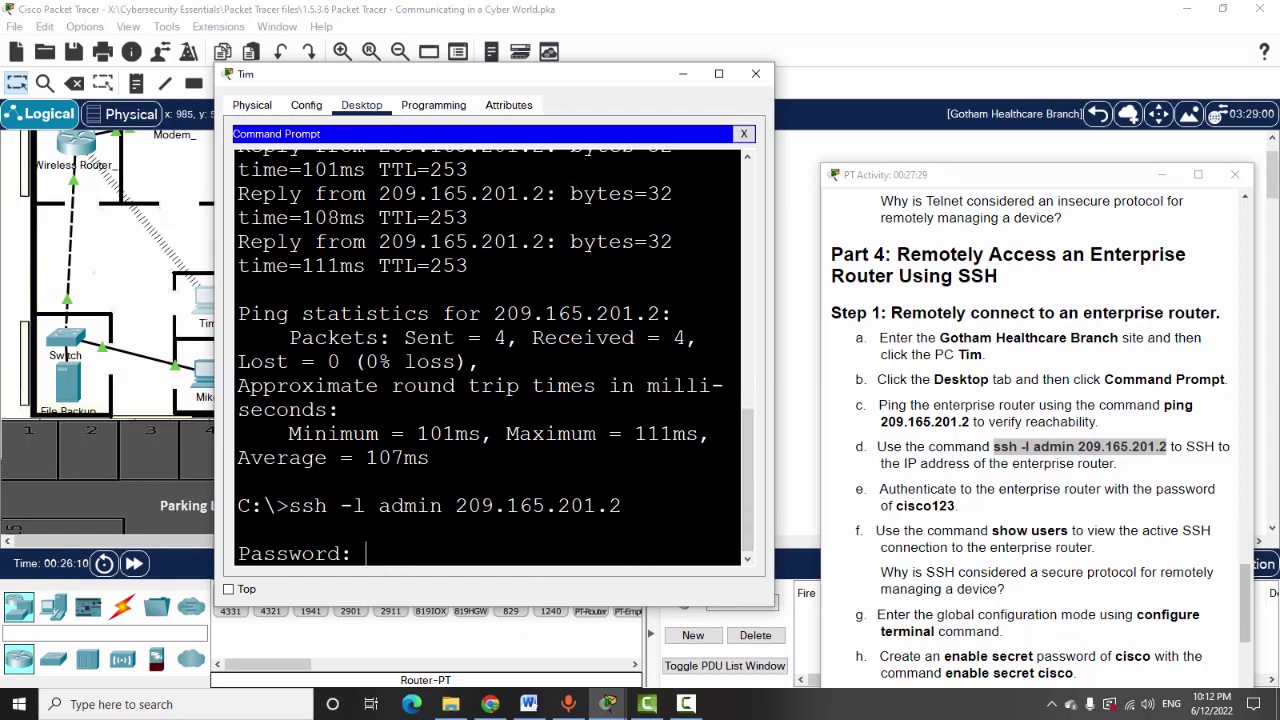
{"action": "type", "text": "cisco123"}
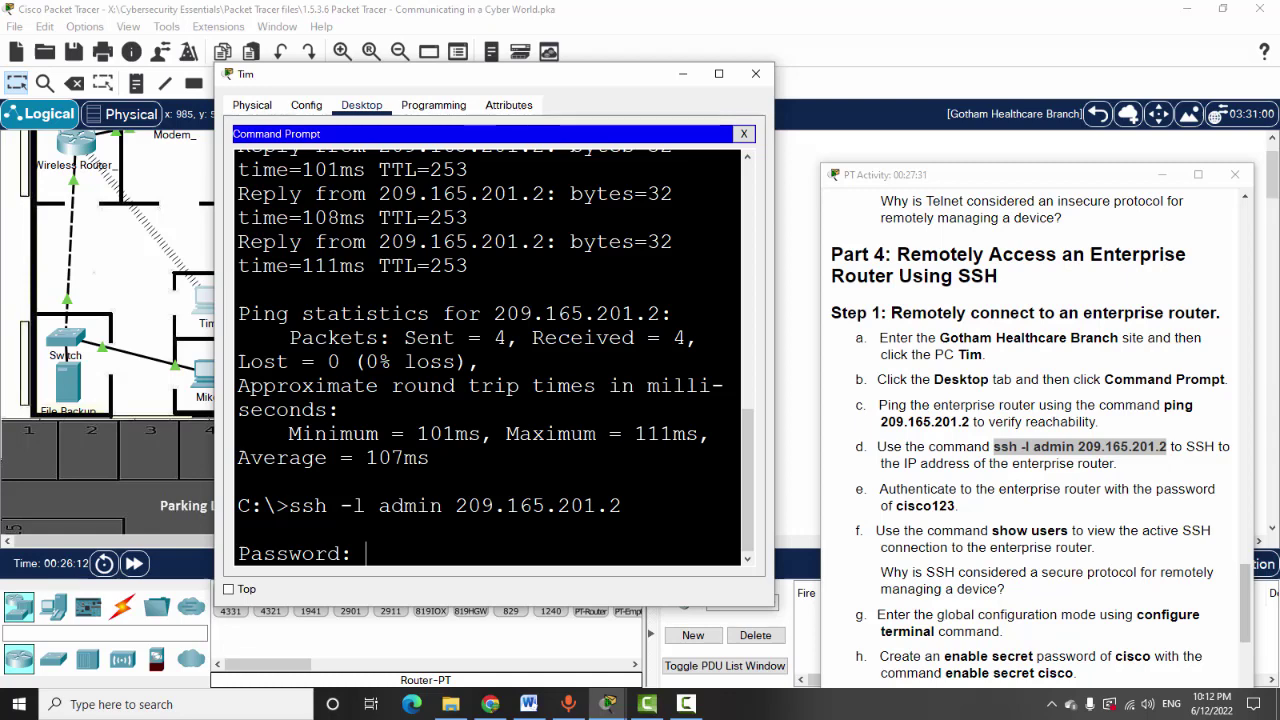
{"action": "key", "text": "Return"}
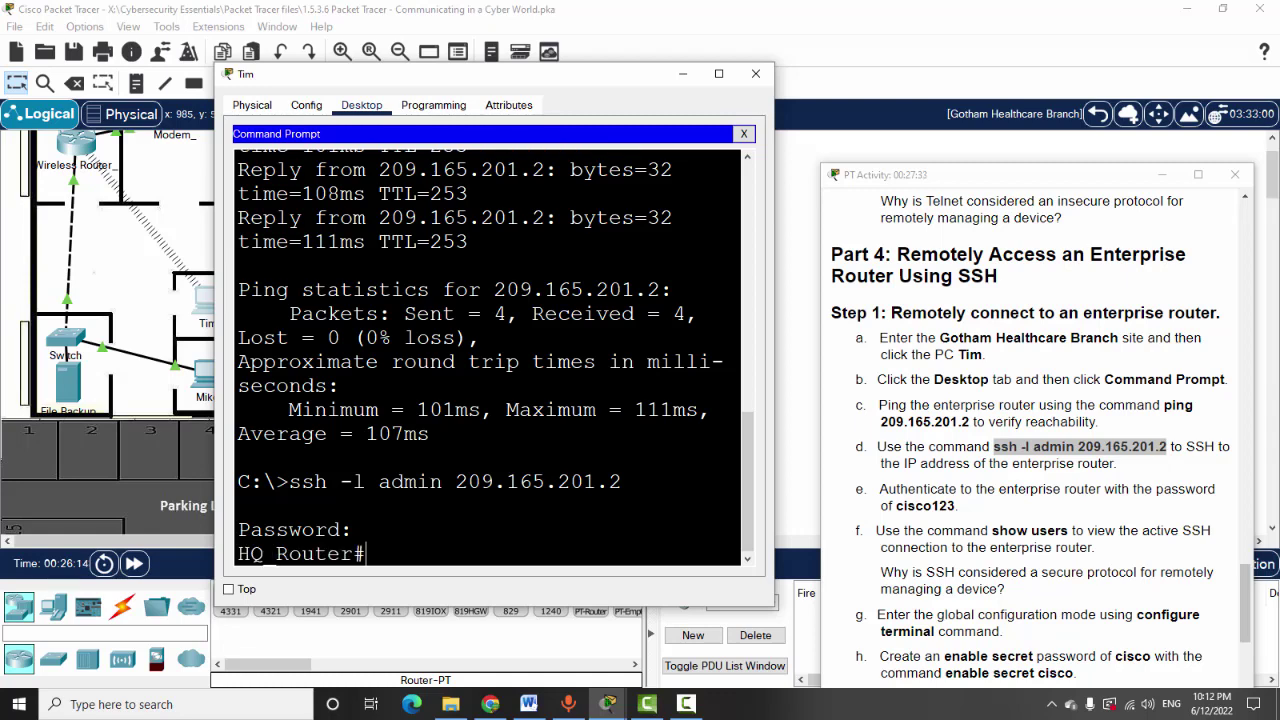
Run 'show user' on HQ_Router to list its active vty sessions
{"action": "scroll", "coordinate": [1052, 478], "scroll_direction": "down", "scroll_amount": 1}
{"action": "scroll", "coordinate": [962, 412], "scroll_direction": "down", "scroll_amount": 3}
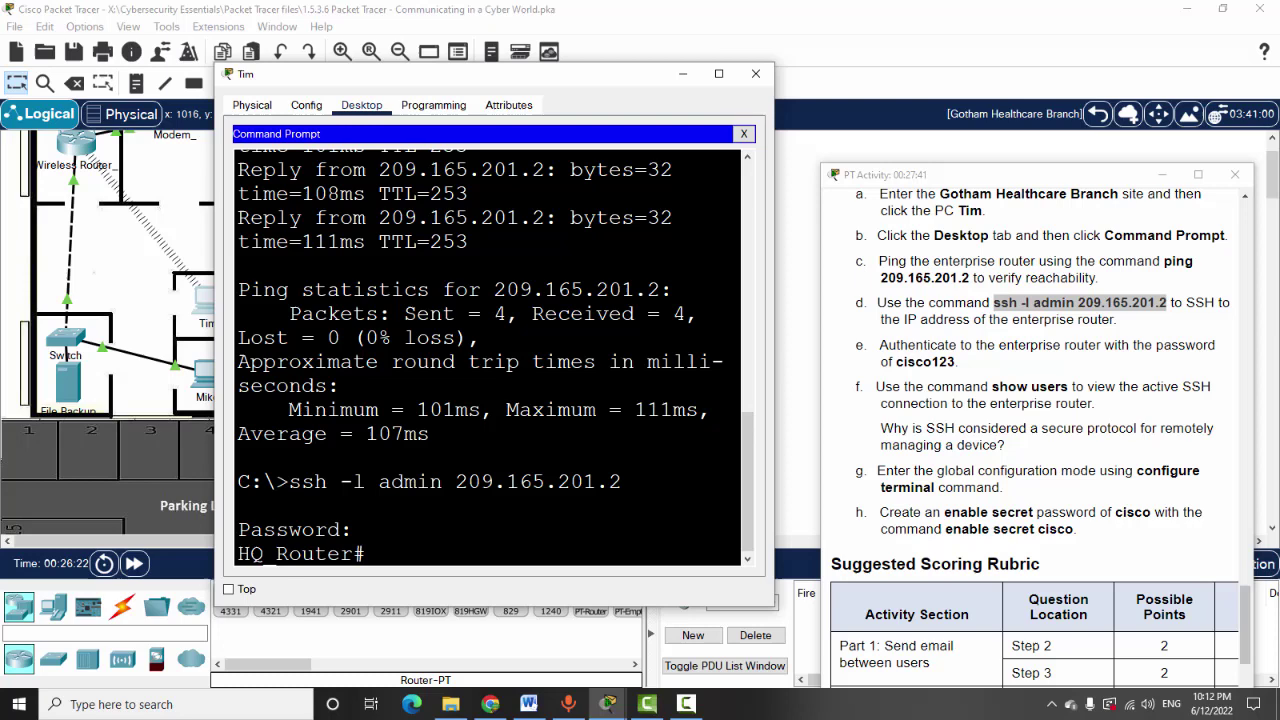
{"action": "type", "text": "show user"}
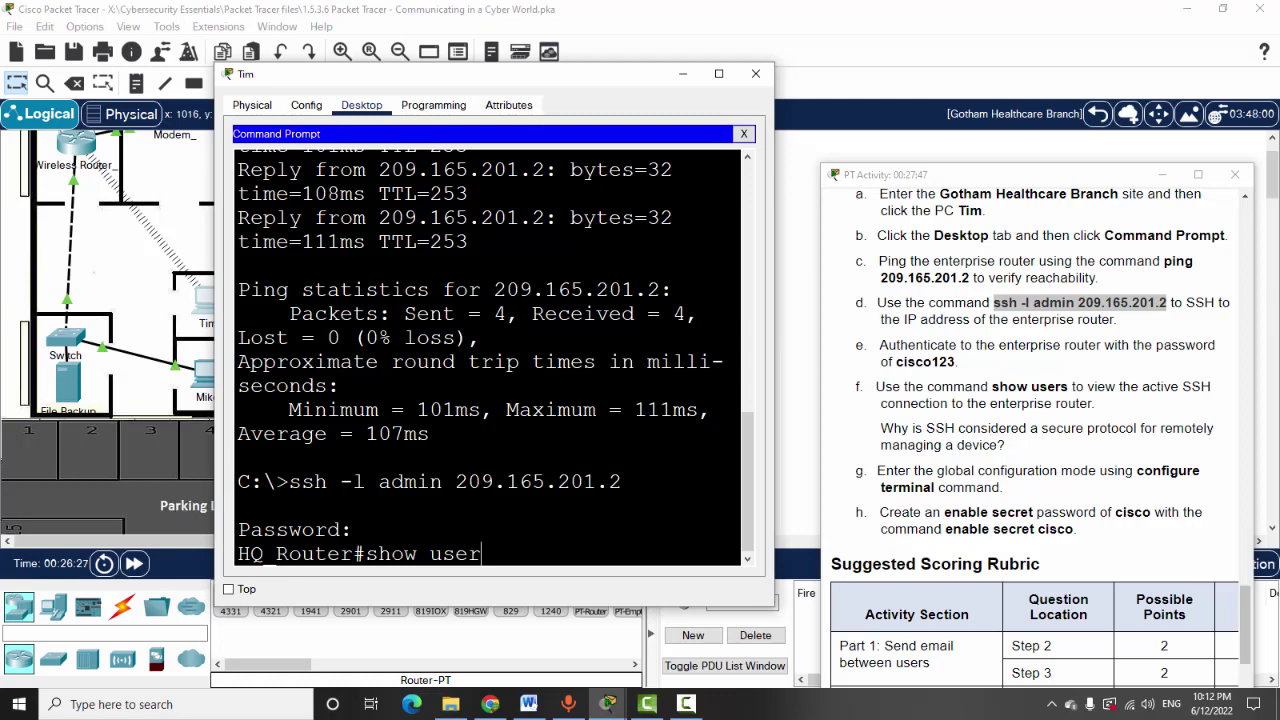
{"action": "key", "text": "Return"}
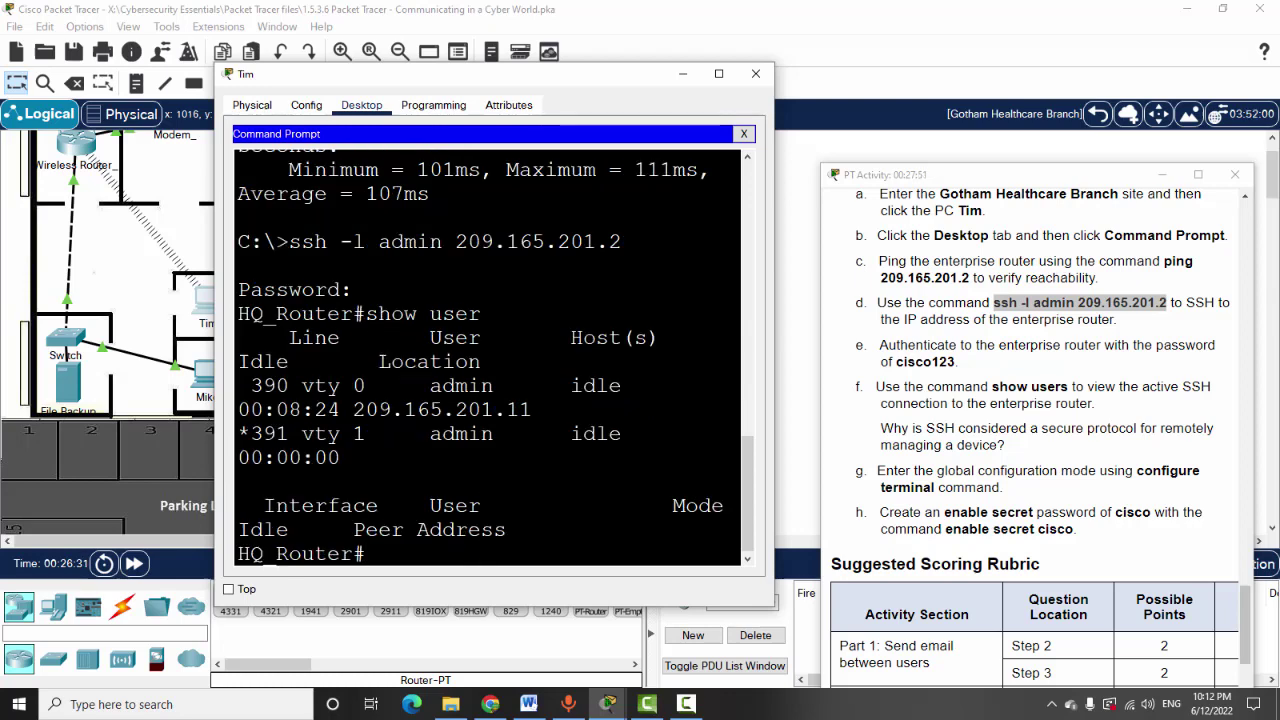
Widen Tim's terminal window and highlight the vty 0 session line in the output
{"action": "left_click_drag", "start_coordinate": [776, 244], "coordinate": [1270, 252]}
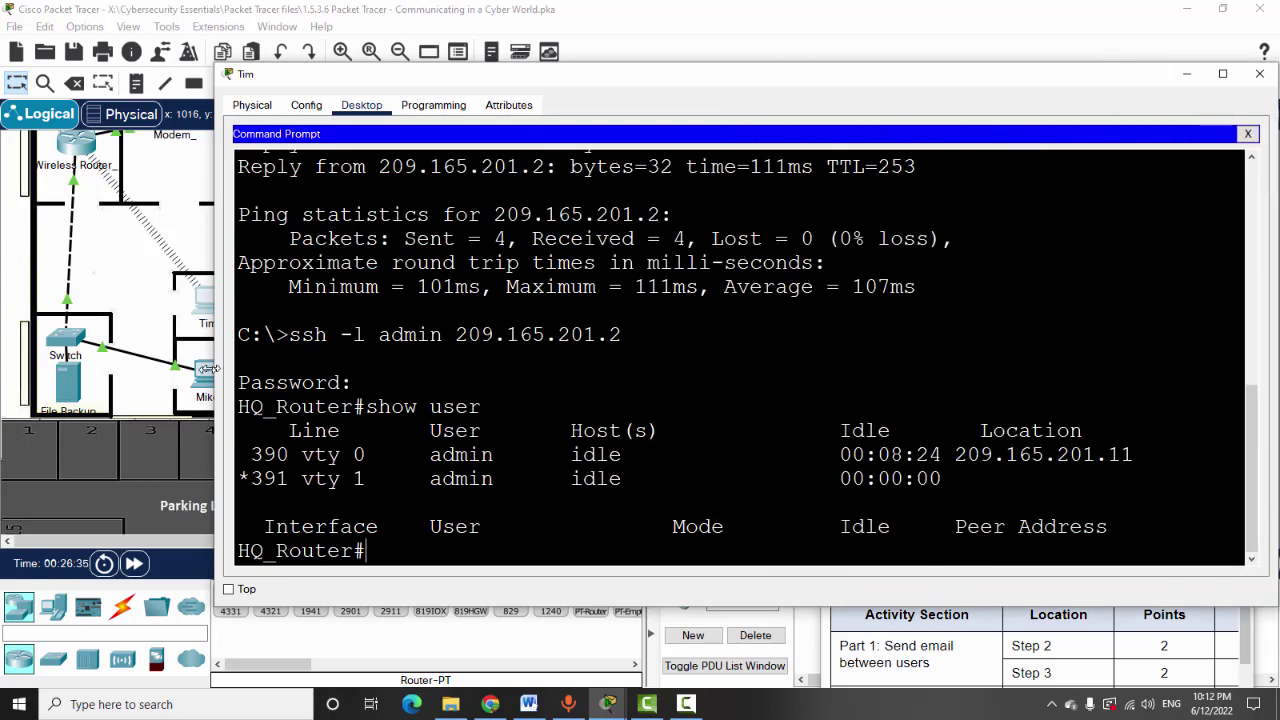
{"action": "left_click_drag", "start_coordinate": [210, 370], "coordinate": [96, 370]}
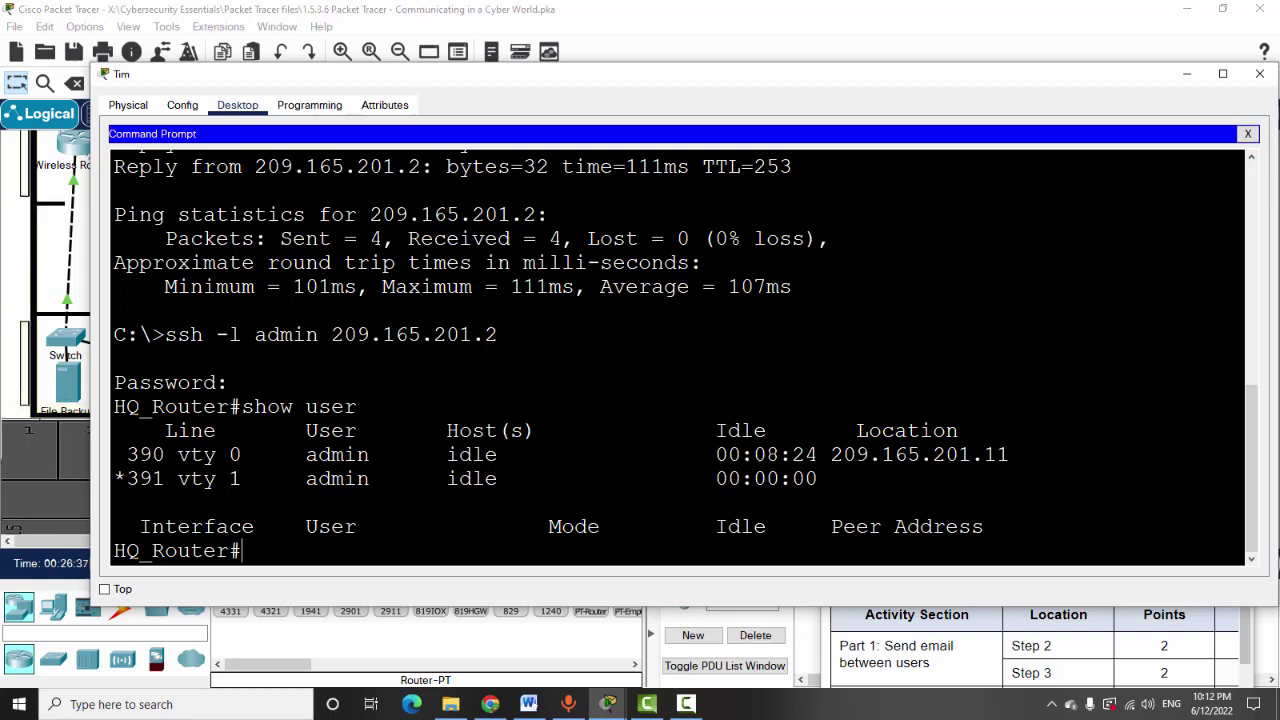
{"action": "left_click_drag", "start_coordinate": [127, 455], "coordinate": [242, 455]}
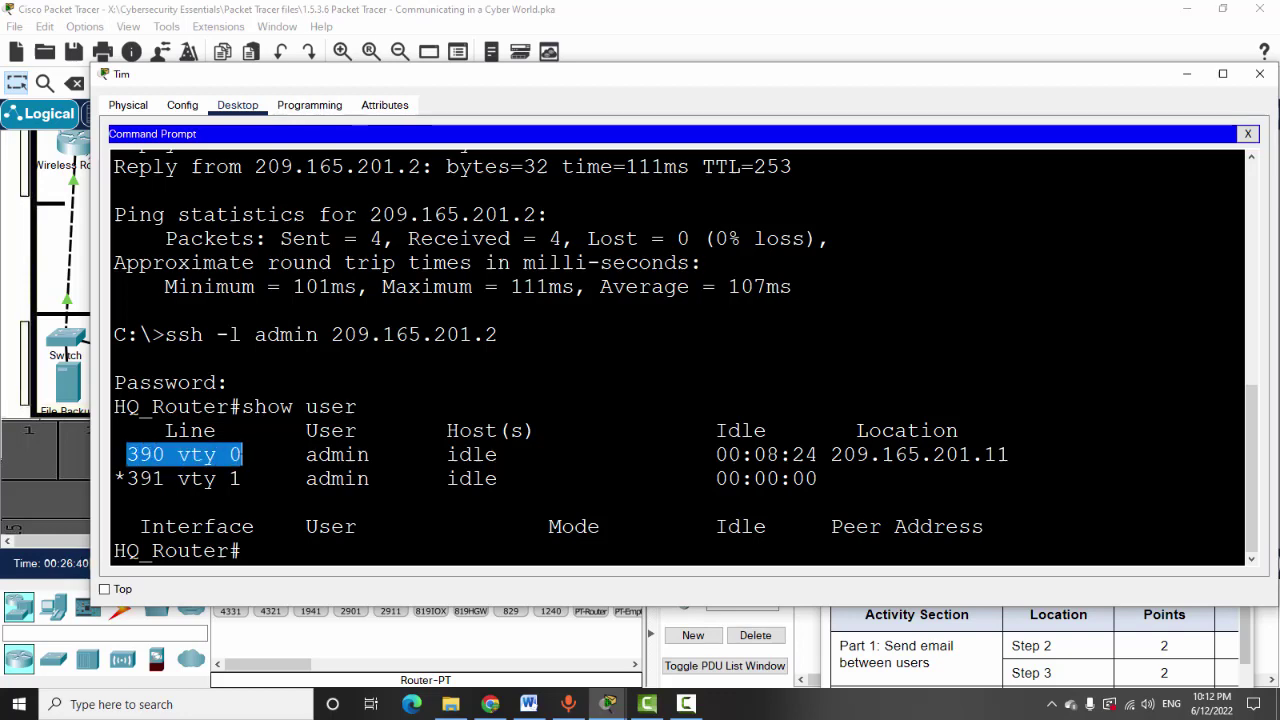
{"action": "key", "text": "ctrl+c"}
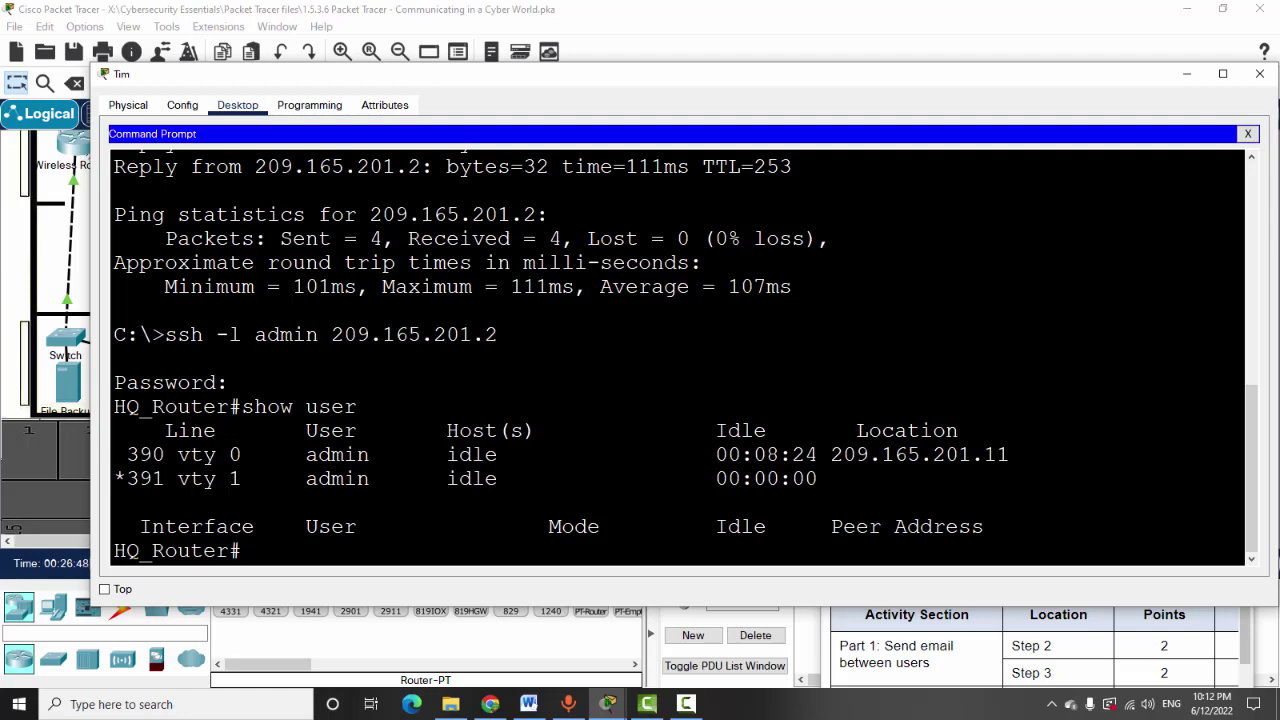
Highlight remote address 209.165.201.11 and the vty 1 line, then close Tim's window
{"action": "left_click_drag", "start_coordinate": [728, 454], "coordinate": [1000, 455]}
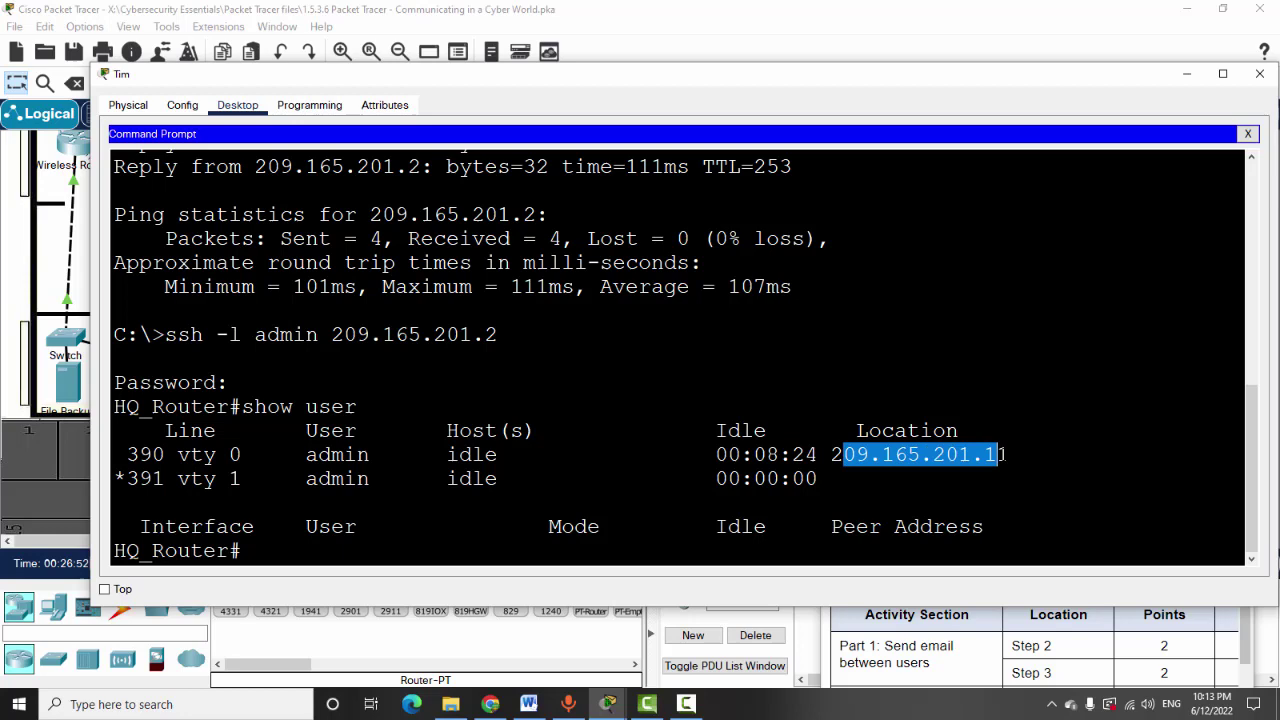
{"action": "left_click_drag", "start_coordinate": [139, 479], "coordinate": [241, 479]}
{"action": "left_click", "coordinate": [255, 479]}
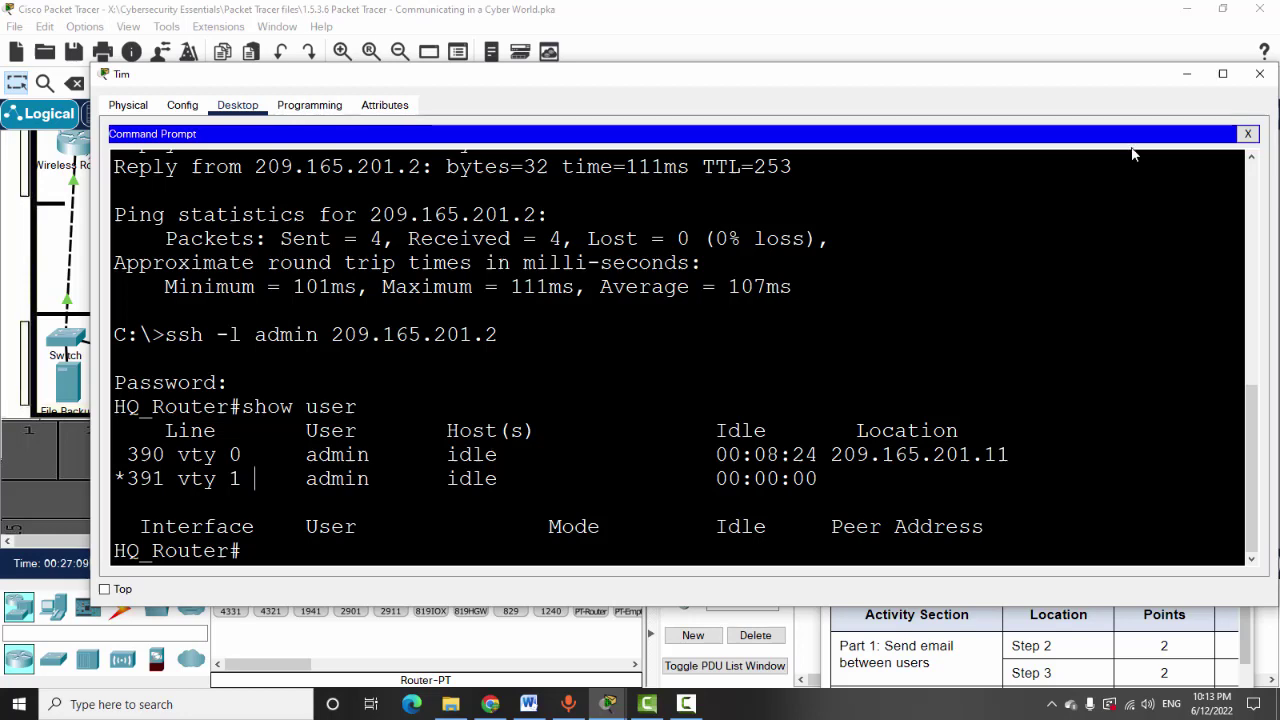
{"action": "left_click", "coordinate": [1182, 81]}
{"action": "left_click", "coordinate": [960, 422]}
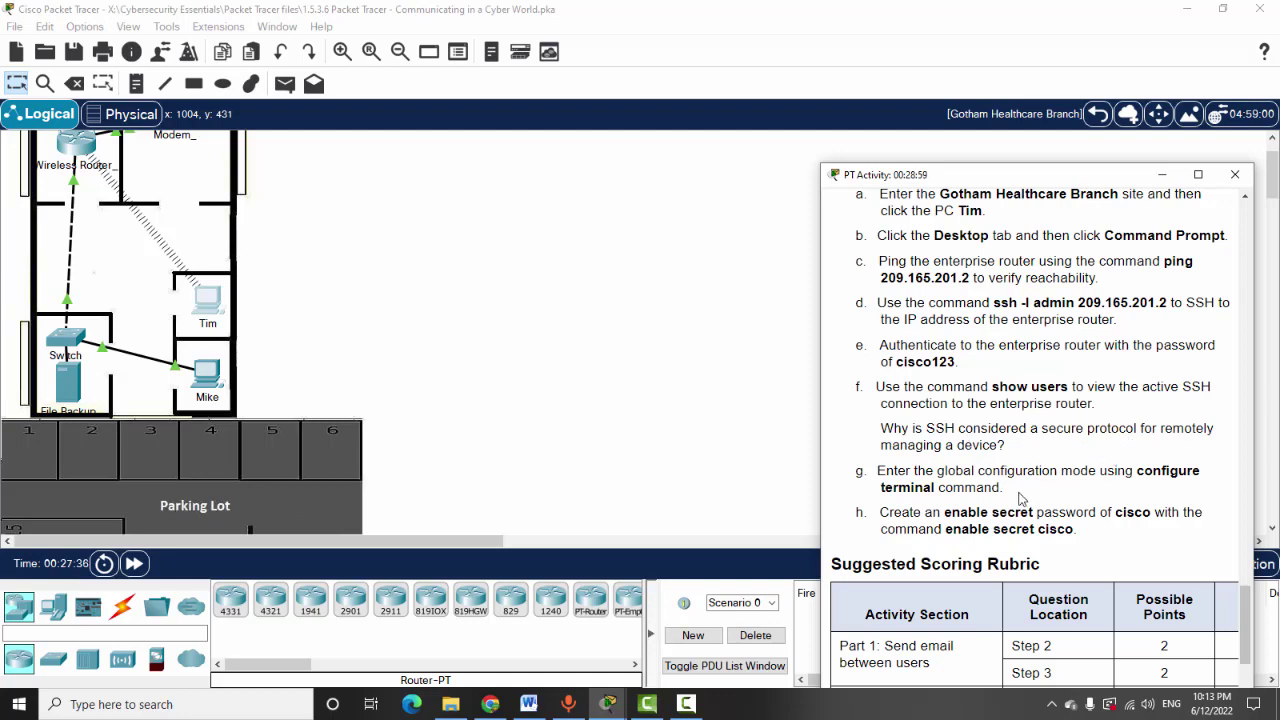
{"action": "scroll", "coordinate": [862, 484], "scroll_direction": "down", "scroll_amount": 1}
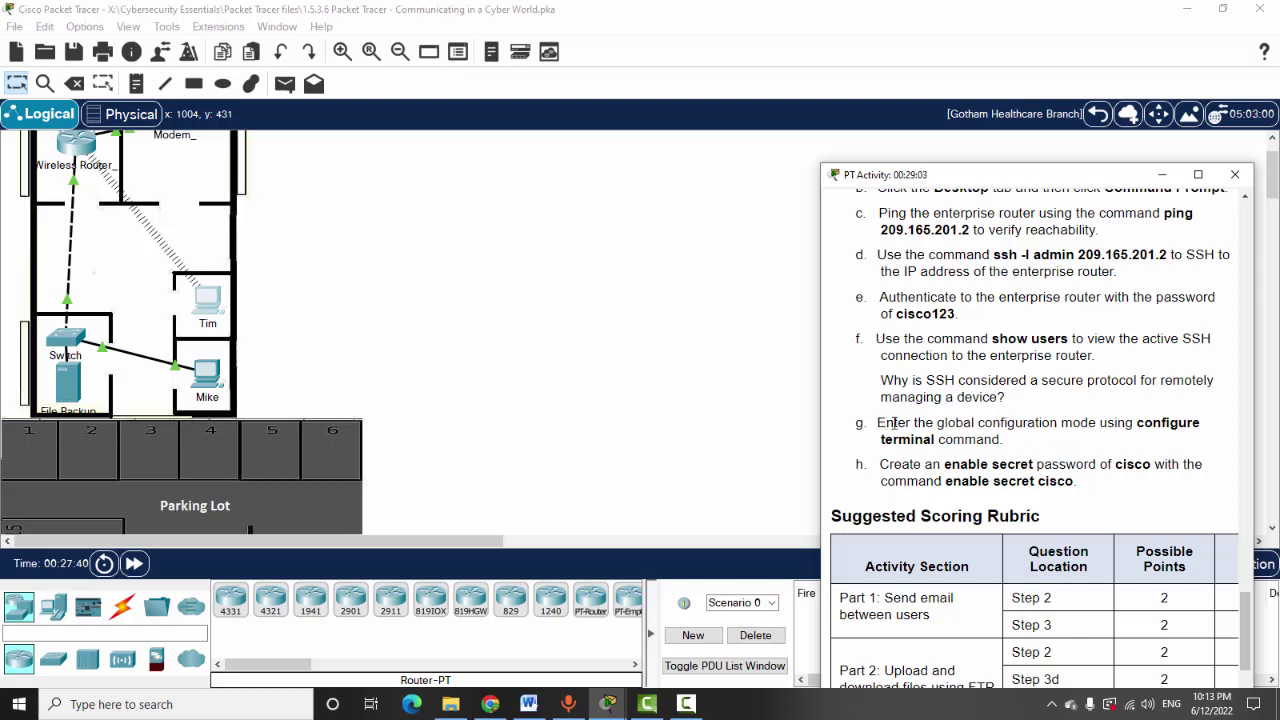
{"action": "left_click_drag", "start_coordinate": [880, 424], "coordinate": [1018, 440]}
{"action": "left_click", "coordinate": [1018, 440]}
{"action": "left_click_drag", "start_coordinate": [946, 466], "coordinate": [1030, 467]}
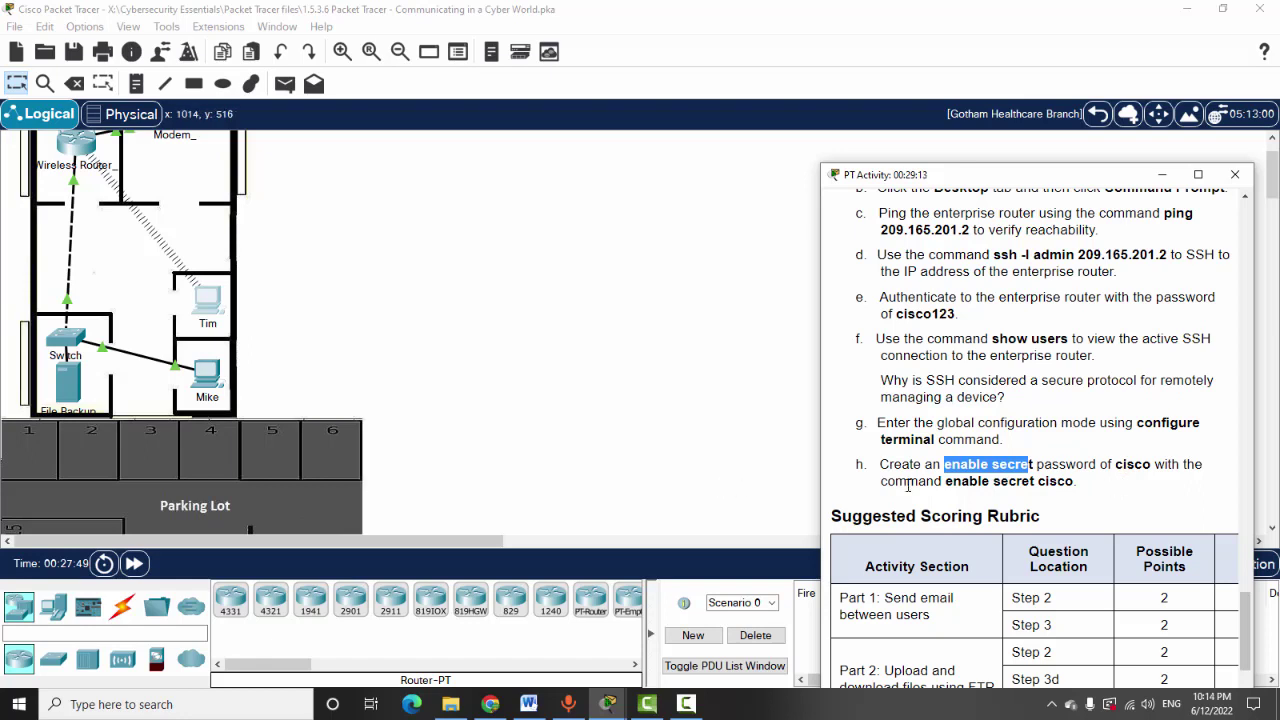
{"action": "scroll", "coordinate": [801, 491], "scroll_direction": "down", "scroll_amount": 2}
{"action": "scroll", "coordinate": [801, 491], "scroll_direction": "up", "scroll_amount": 1}
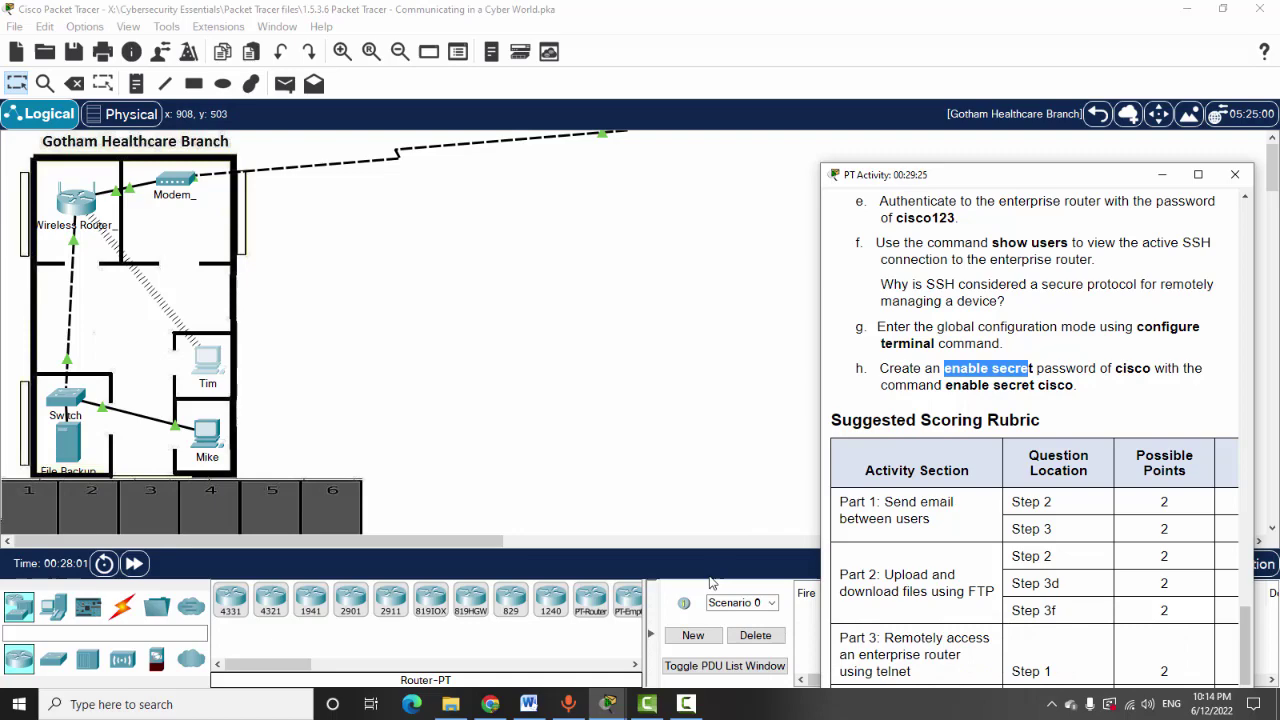
Bring Tim's SSH session back and enter global configuration mode with 'conf t'
{"action": "left_click", "coordinate": [608, 704]}
{"action": "left_click", "coordinate": [663, 648]}
{"action": "scroll", "coordinate": [300, 500], "scroll_direction": "down", "scroll_amount": 5}
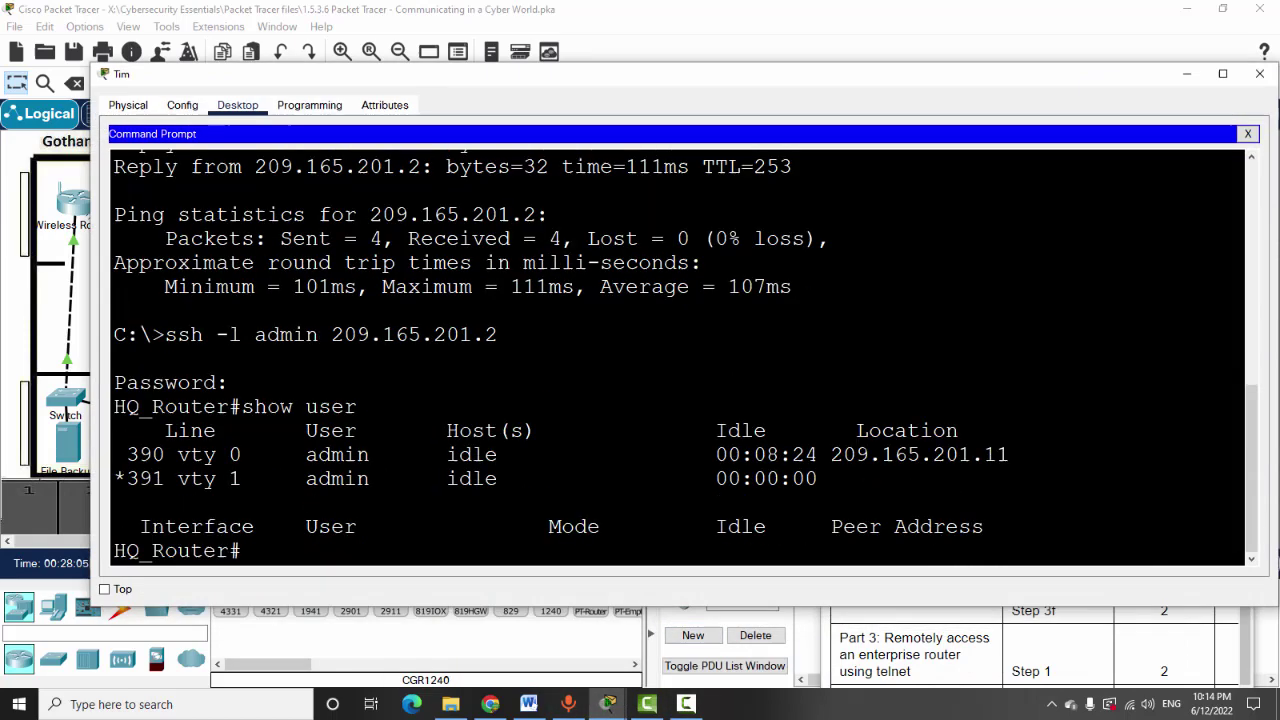
{"action": "type", "text": "c"}
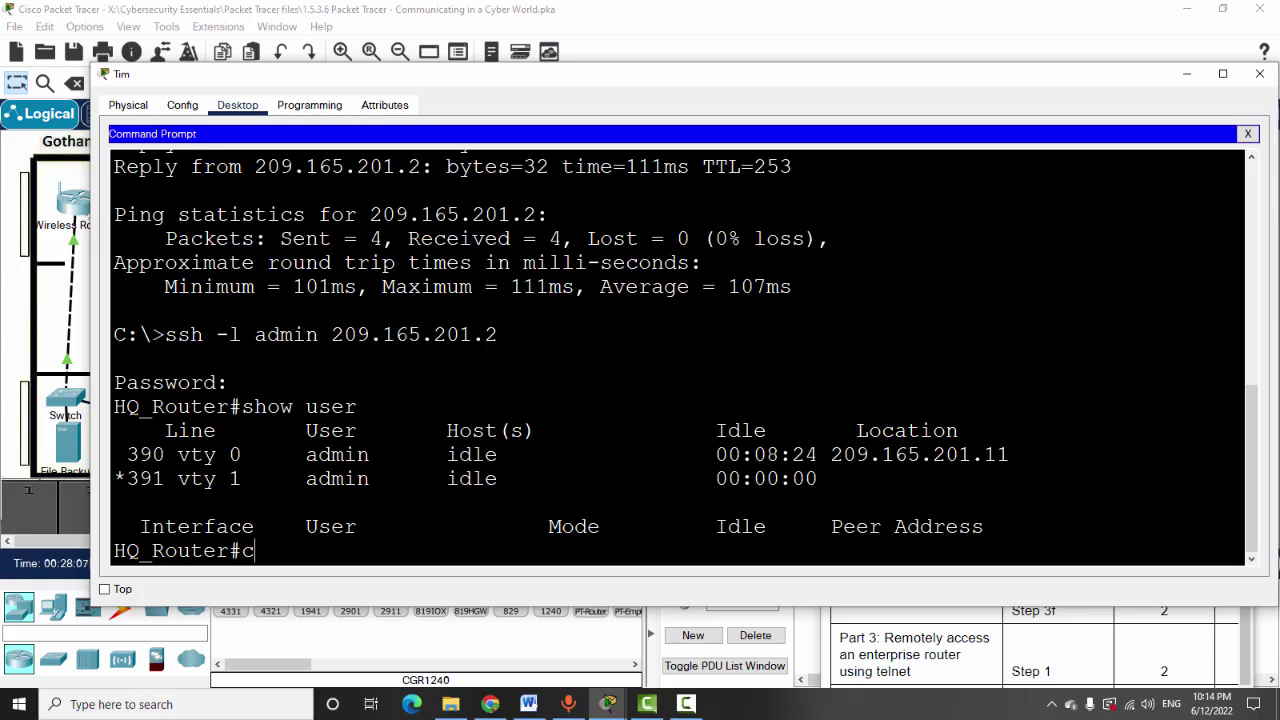
{"action": "type", "text": "onf t"}
{"action": "key", "text": "Return"}
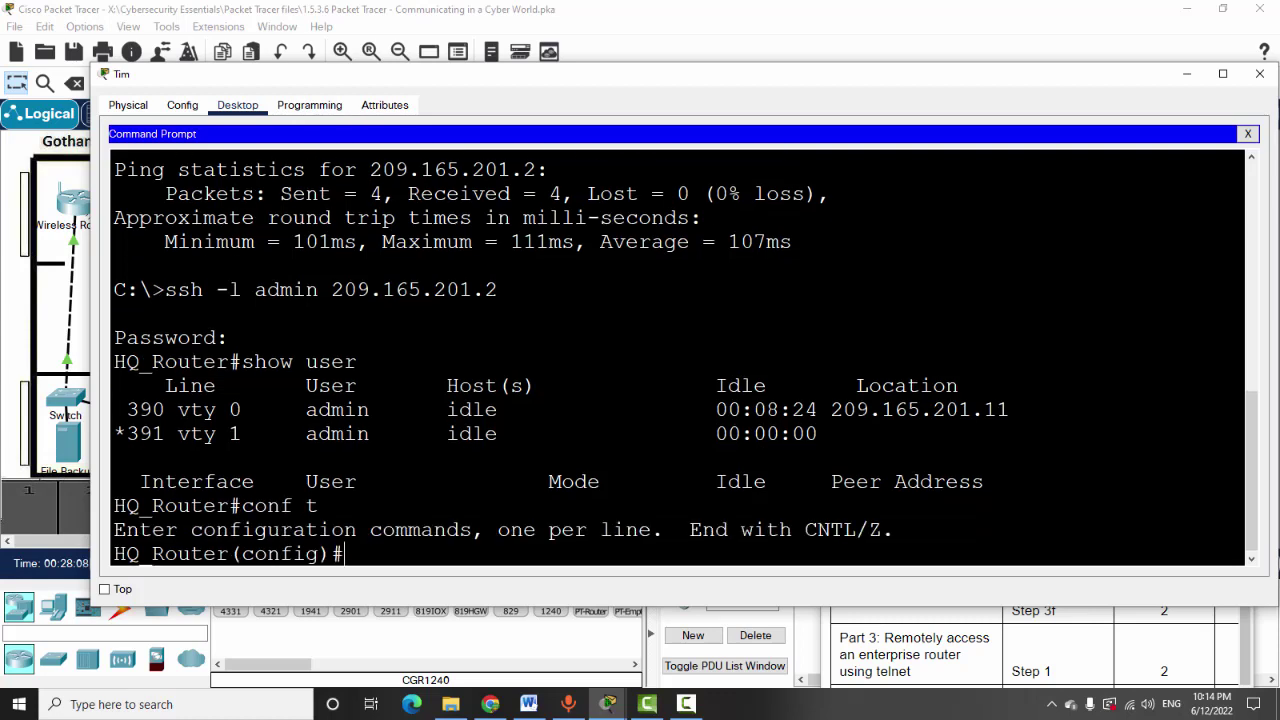
Set HQ_Router's enable secret password from global configuration mode
{"action": "type", "text": "en"}
{"action": "key", "text": "Tab"}
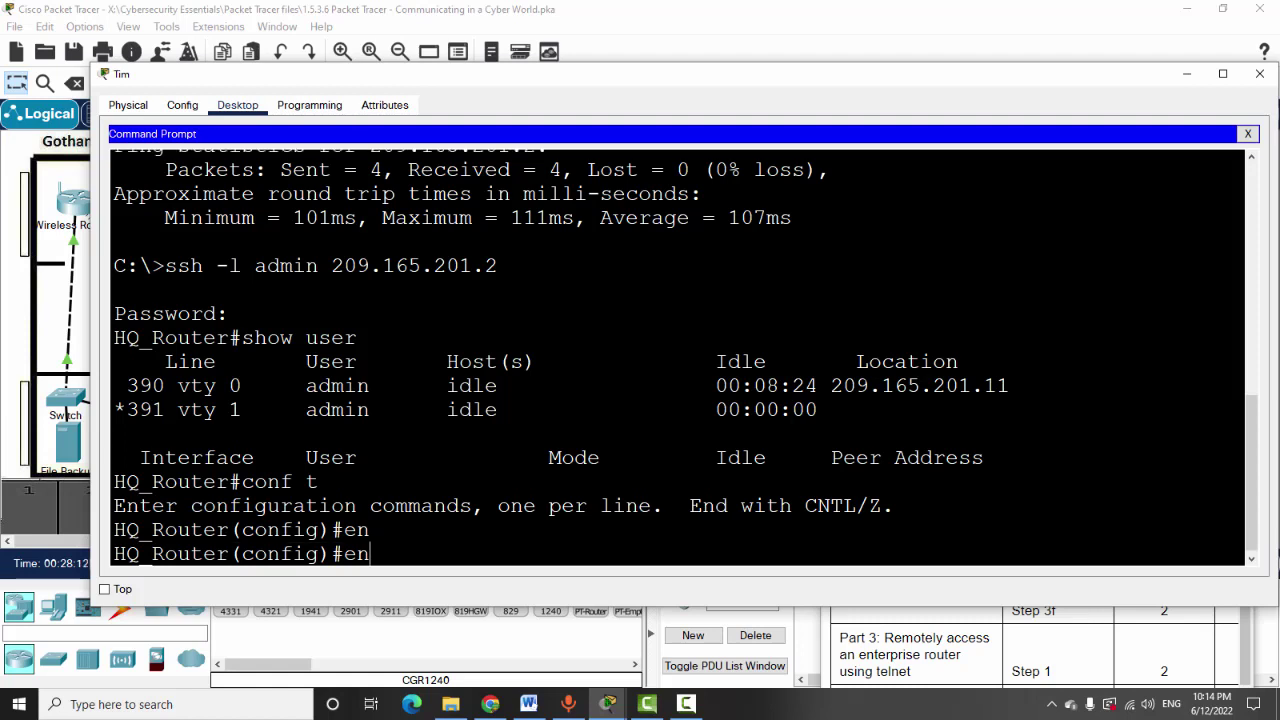
{"action": "type", "text": "able sec"}
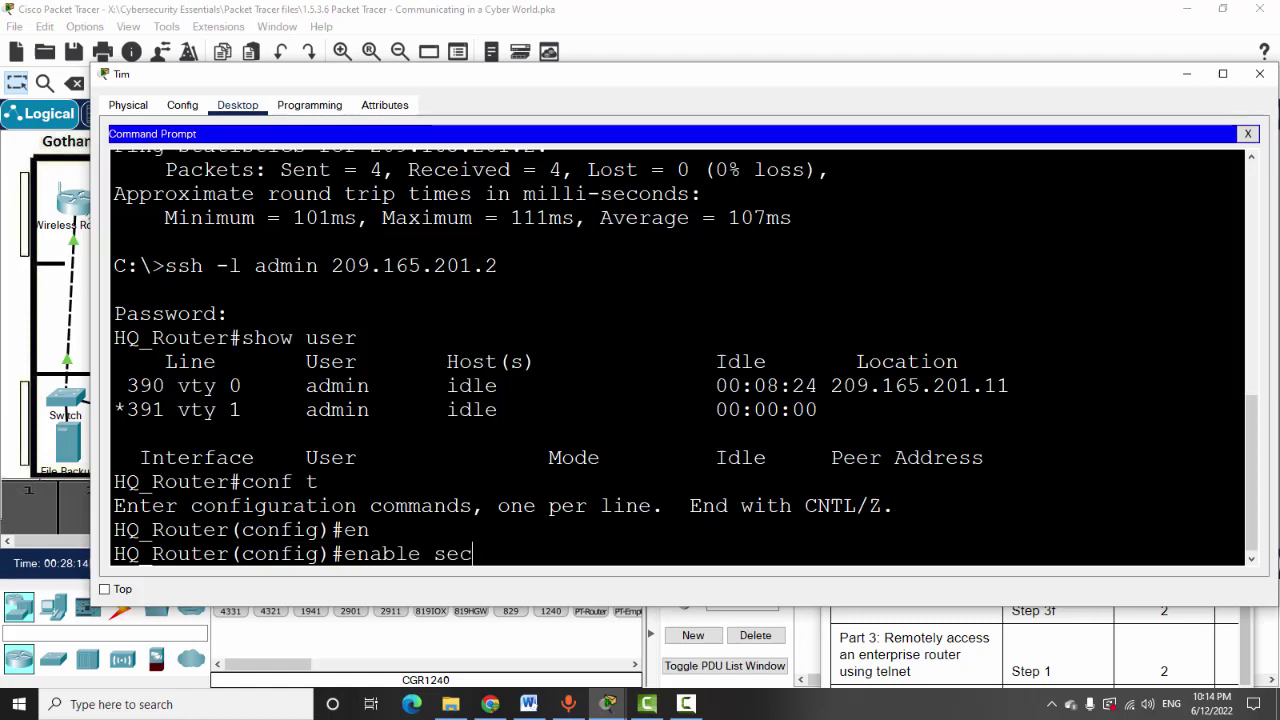
{"action": "type", "text": "ret i"}
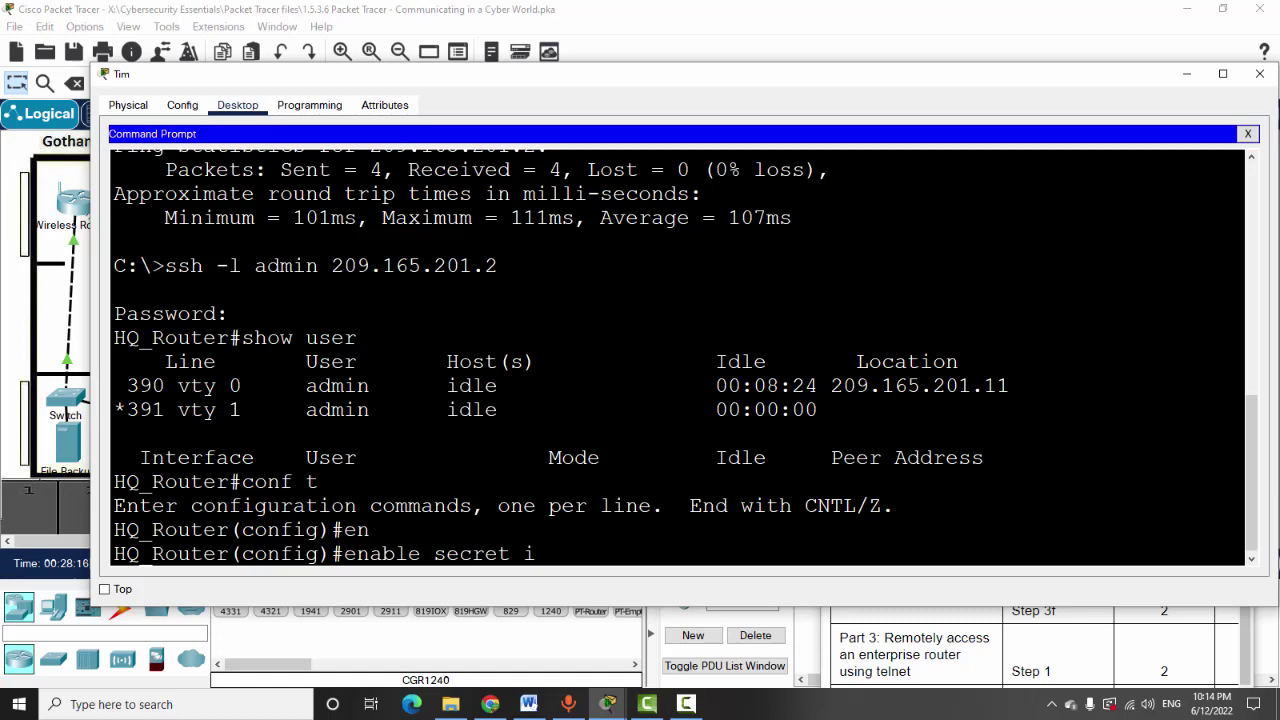
{"action": "key", "text": "BackSpace"}
{"action": "type", "text": "cisco"}
{"action": "key", "text": "Return"}
{"action": "key", "text": "Return"}
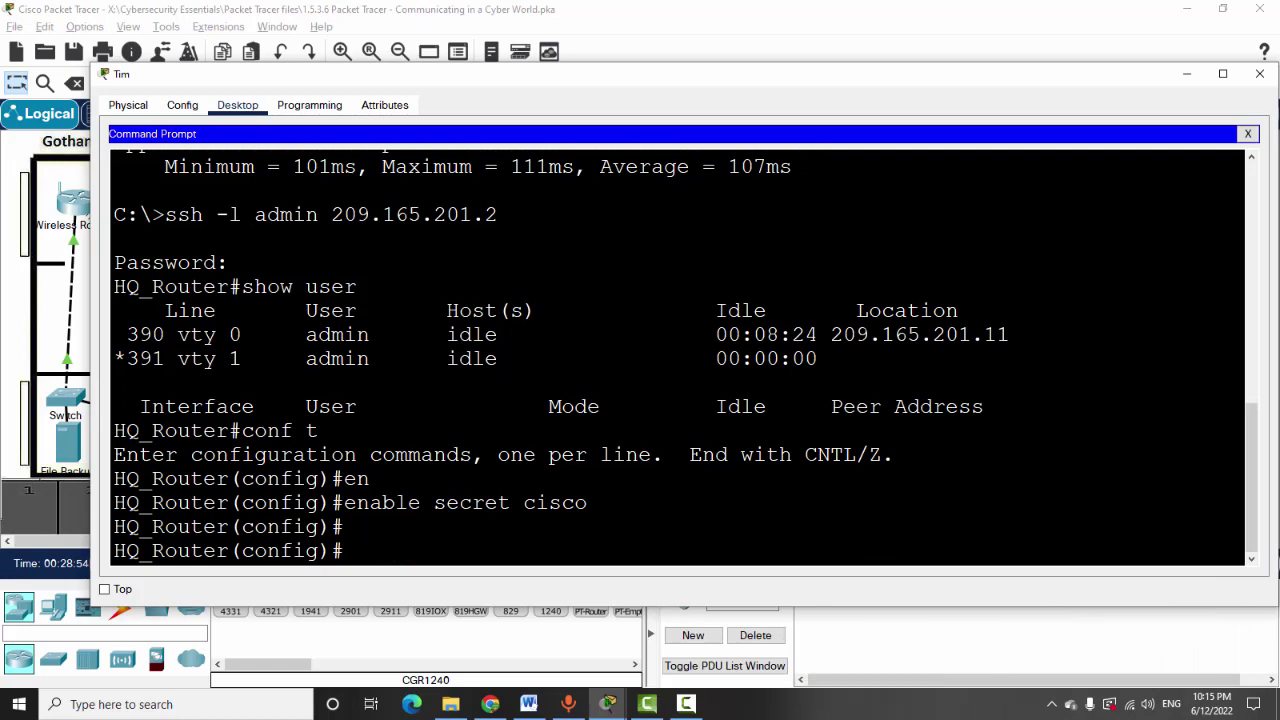
{"action": "left_click_drag", "start_coordinate": [358, 502], "coordinate": [588, 502]}
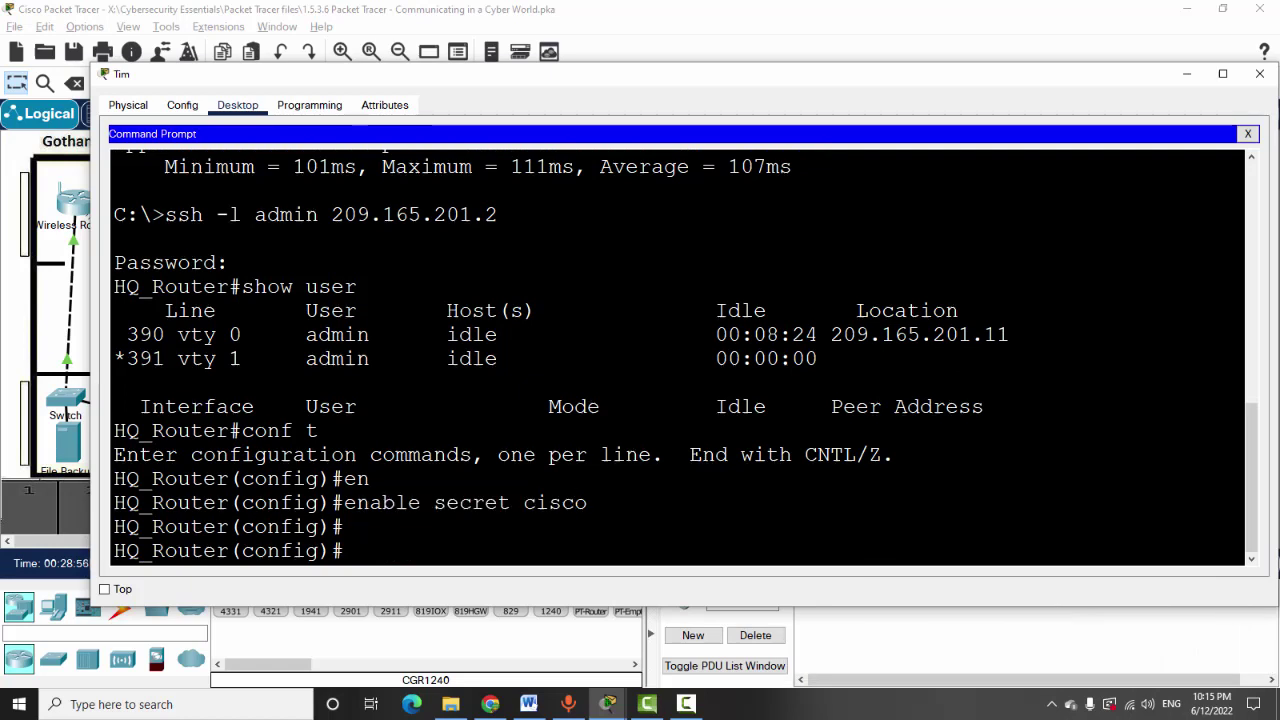